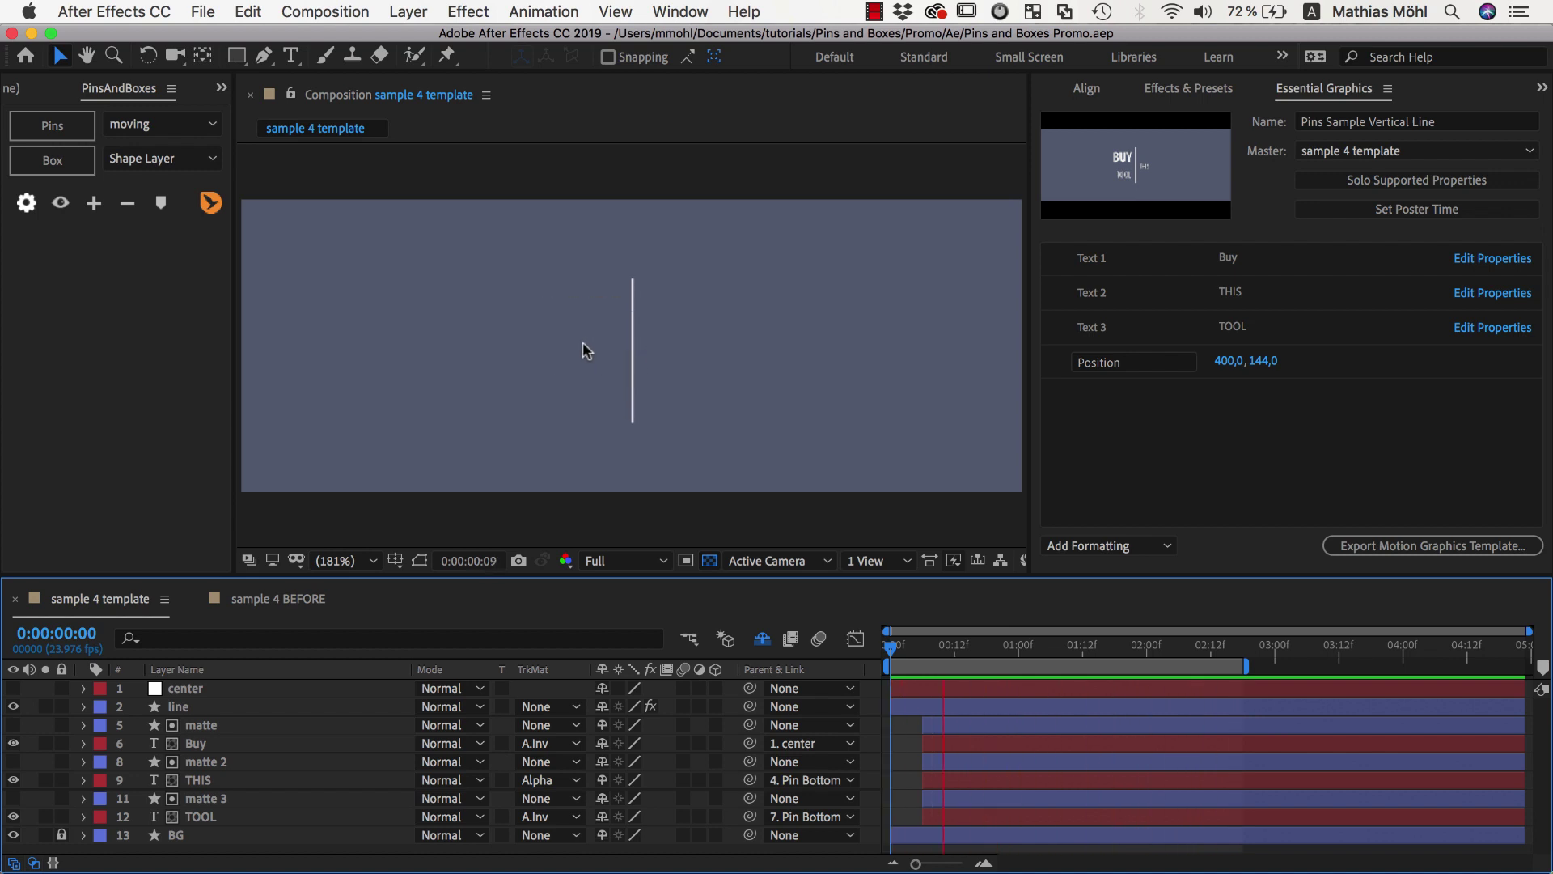
- Stop the sample 4 template preview at 0:00:01:17 with BUY, THIS and TOOL fully shown
{"action": "key", "text": "space"}
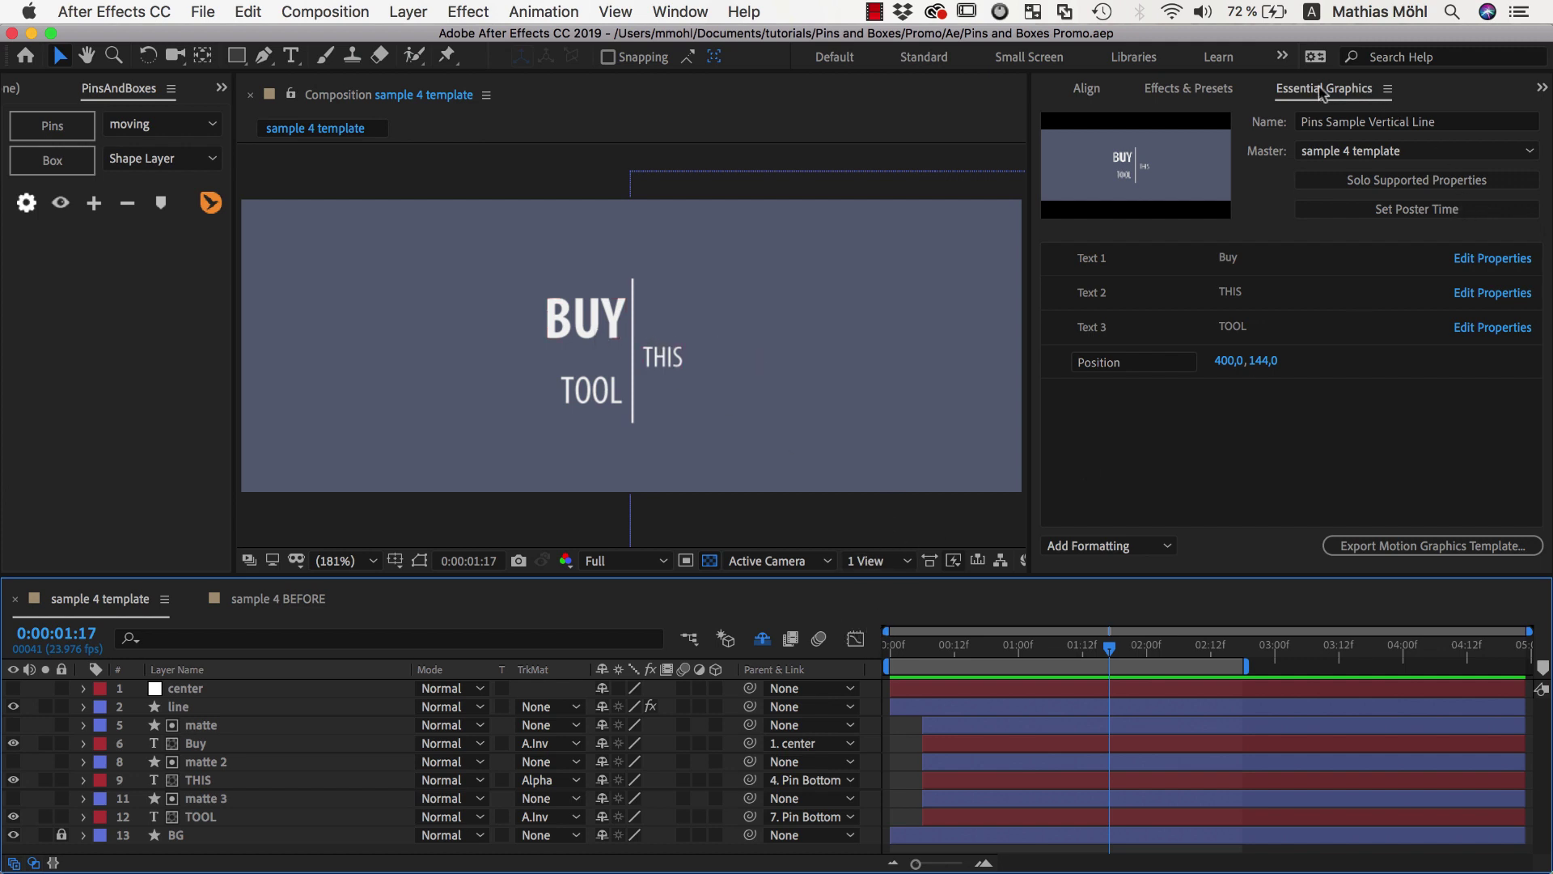
- Replace the Text 1 and Text 2 wording with 'What are you' and 'waiting for?', adding line breaks
{"action": "left_click", "coordinate": [1231, 259]}
{"action": "left_click", "coordinate": [1238, 257]}
{"action": "double_click", "coordinate": [1237, 258]}
{"action": "type", "text": "What"}
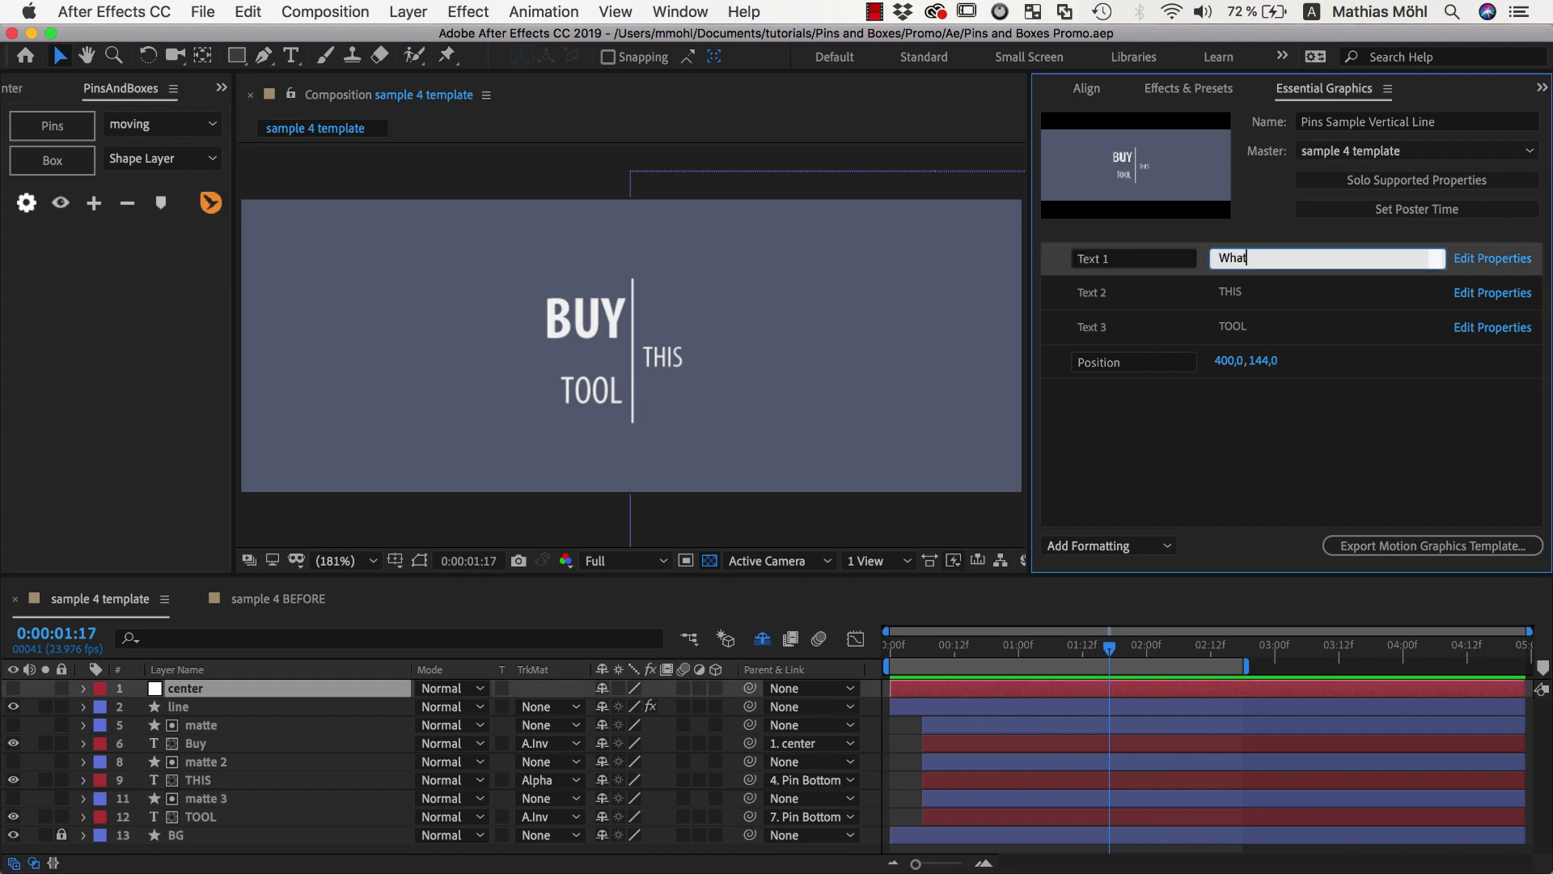
{"action": "key", "text": "Return"}
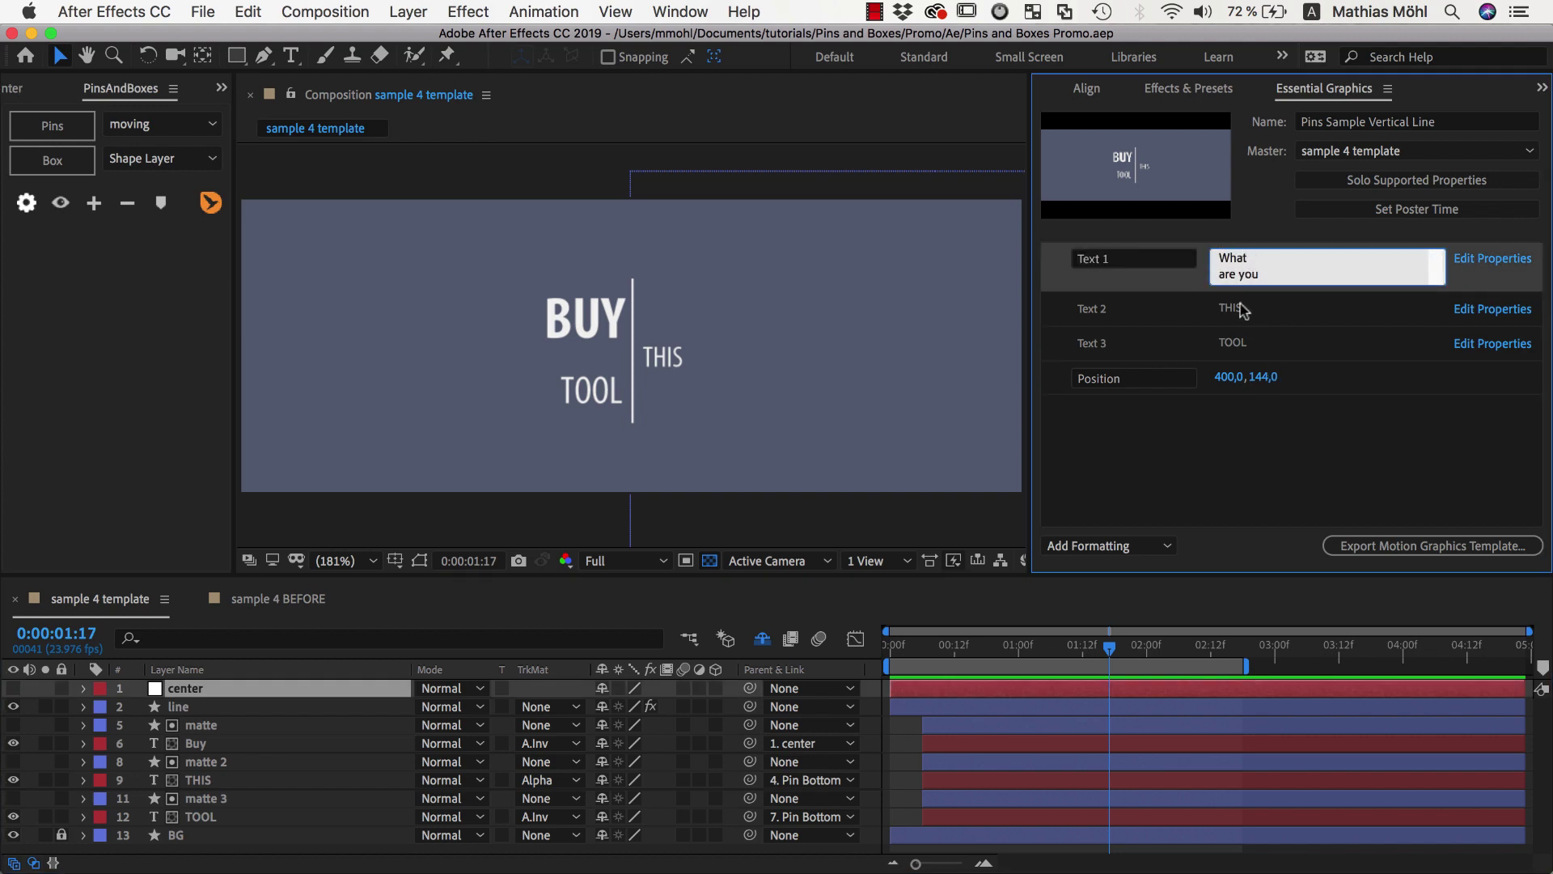
{"action": "left_click", "coordinate": [1243, 310]}
{"action": "double_click", "coordinate": [1244, 310]}
{"action": "type", "text": "waiting for"}
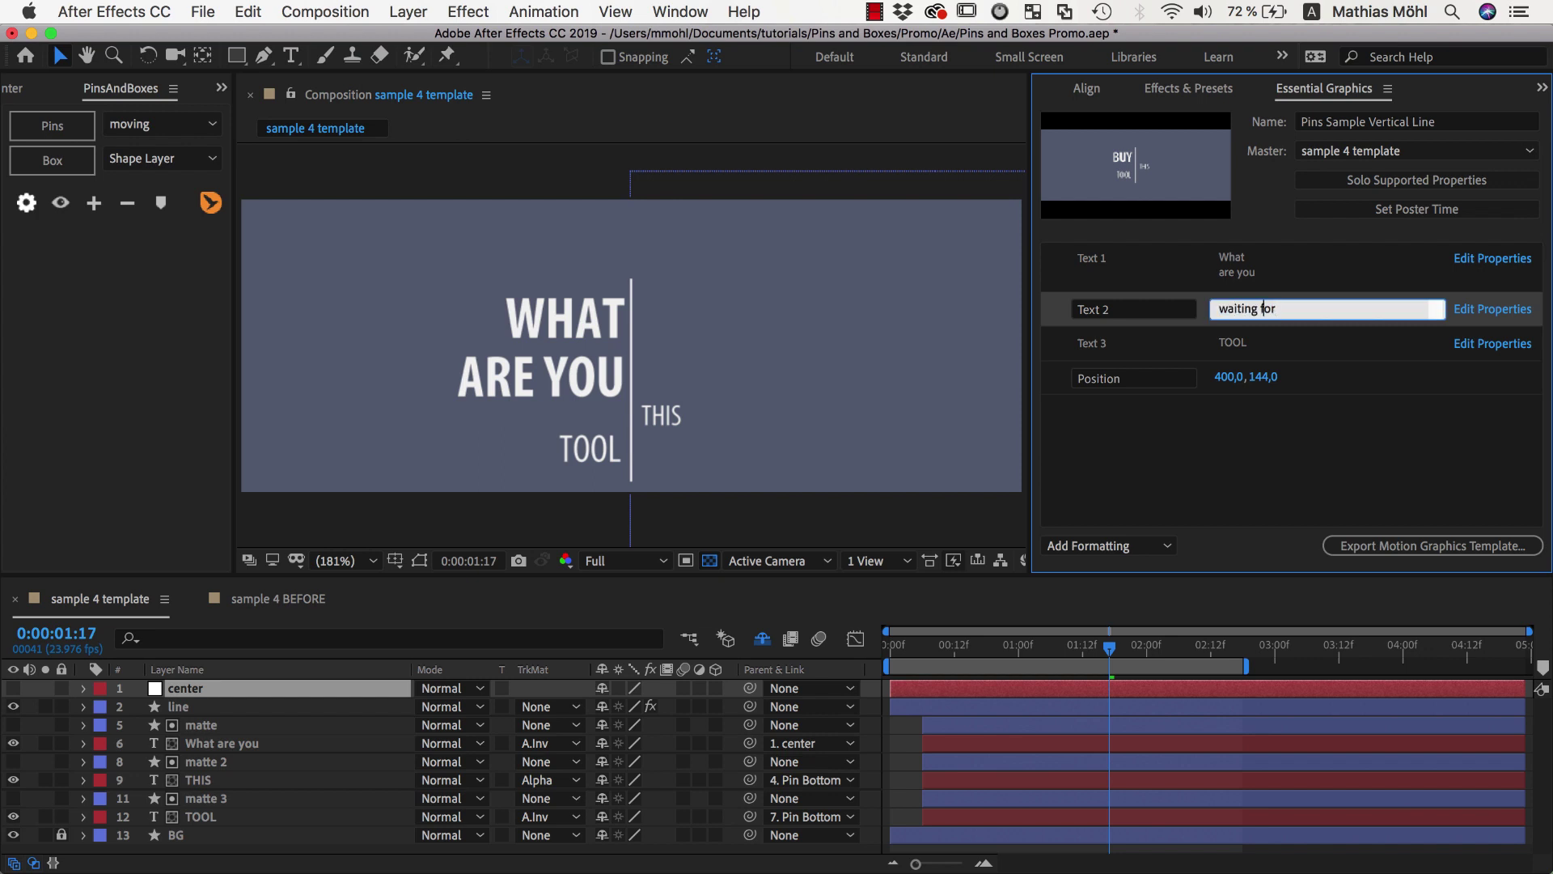
{"action": "key", "text": "Return"}
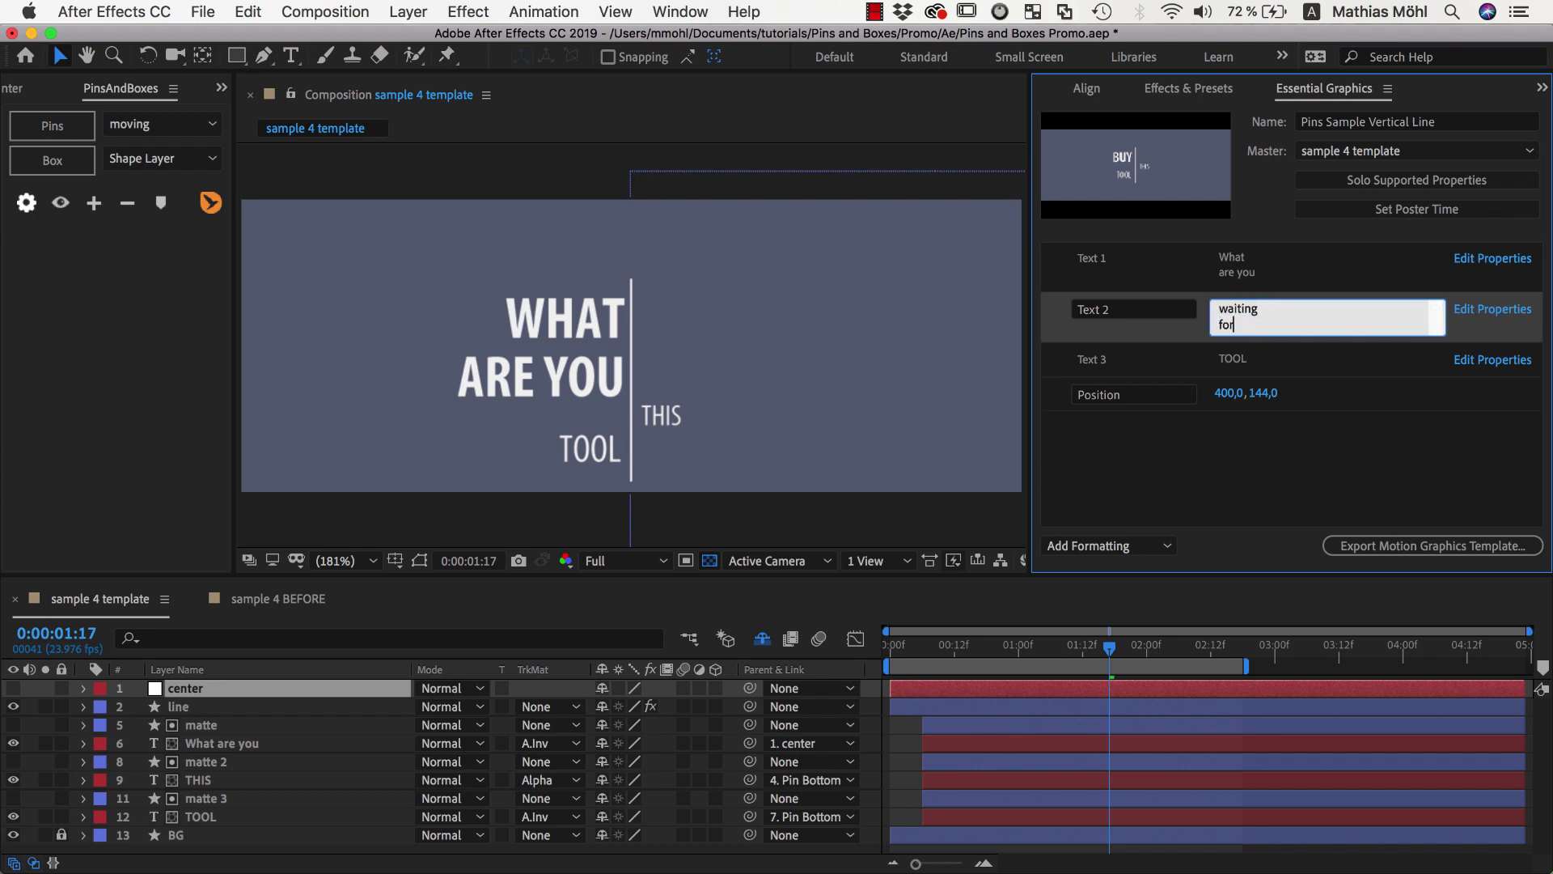
- Change Text 3 to 'Pins & Boxes' and set the master Position Y to 95
{"action": "left_click", "coordinate": [1254, 359]}
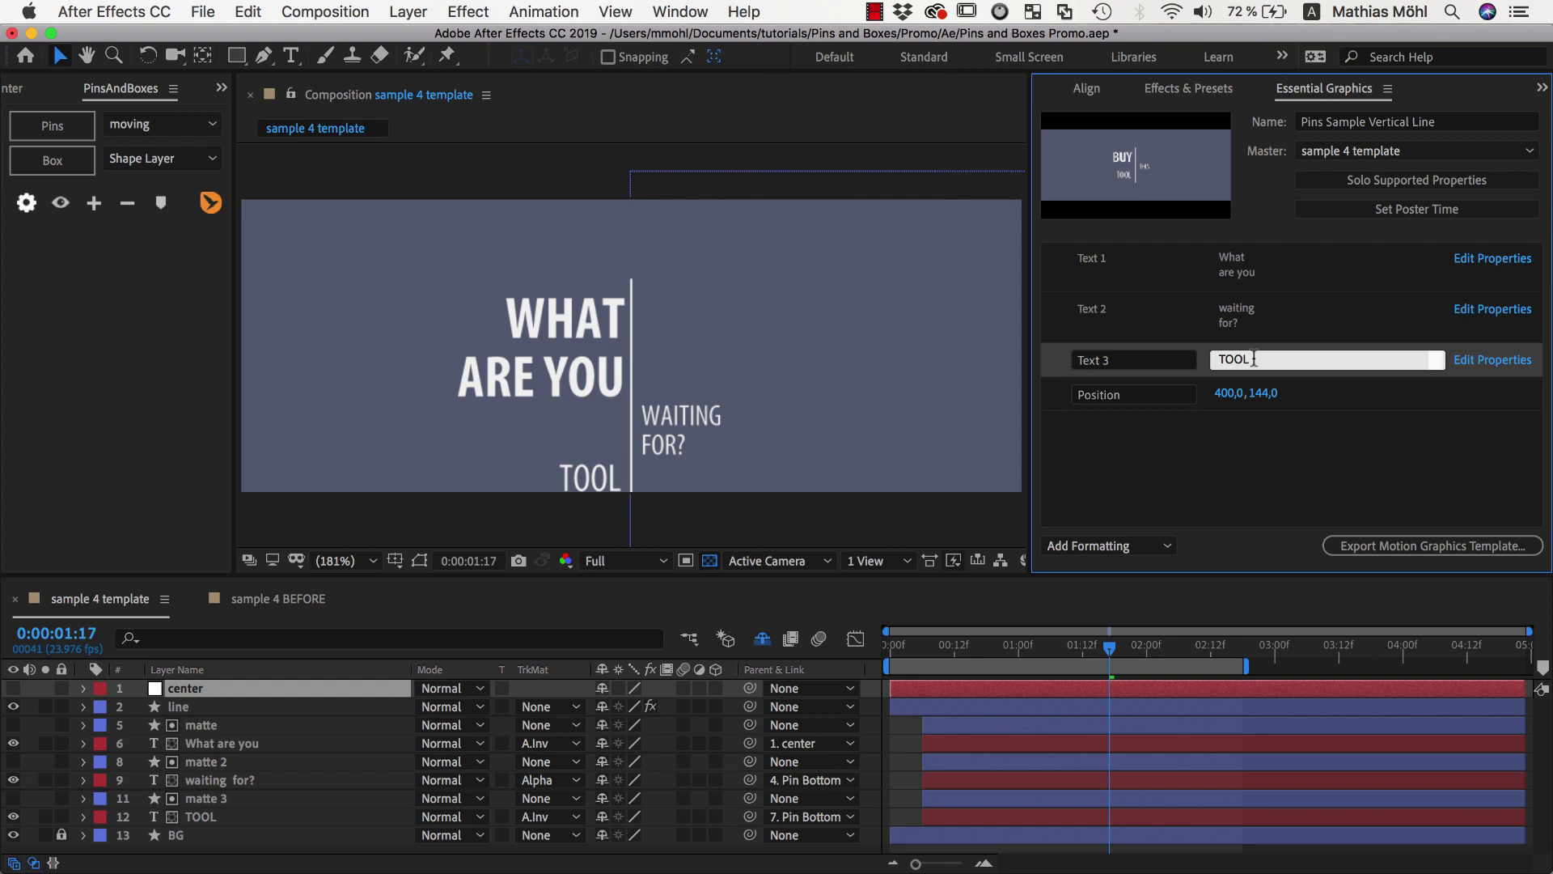
{"action": "double_click", "coordinate": [1254, 359]}
{"action": "type", "text": "Pins & Boxes"}
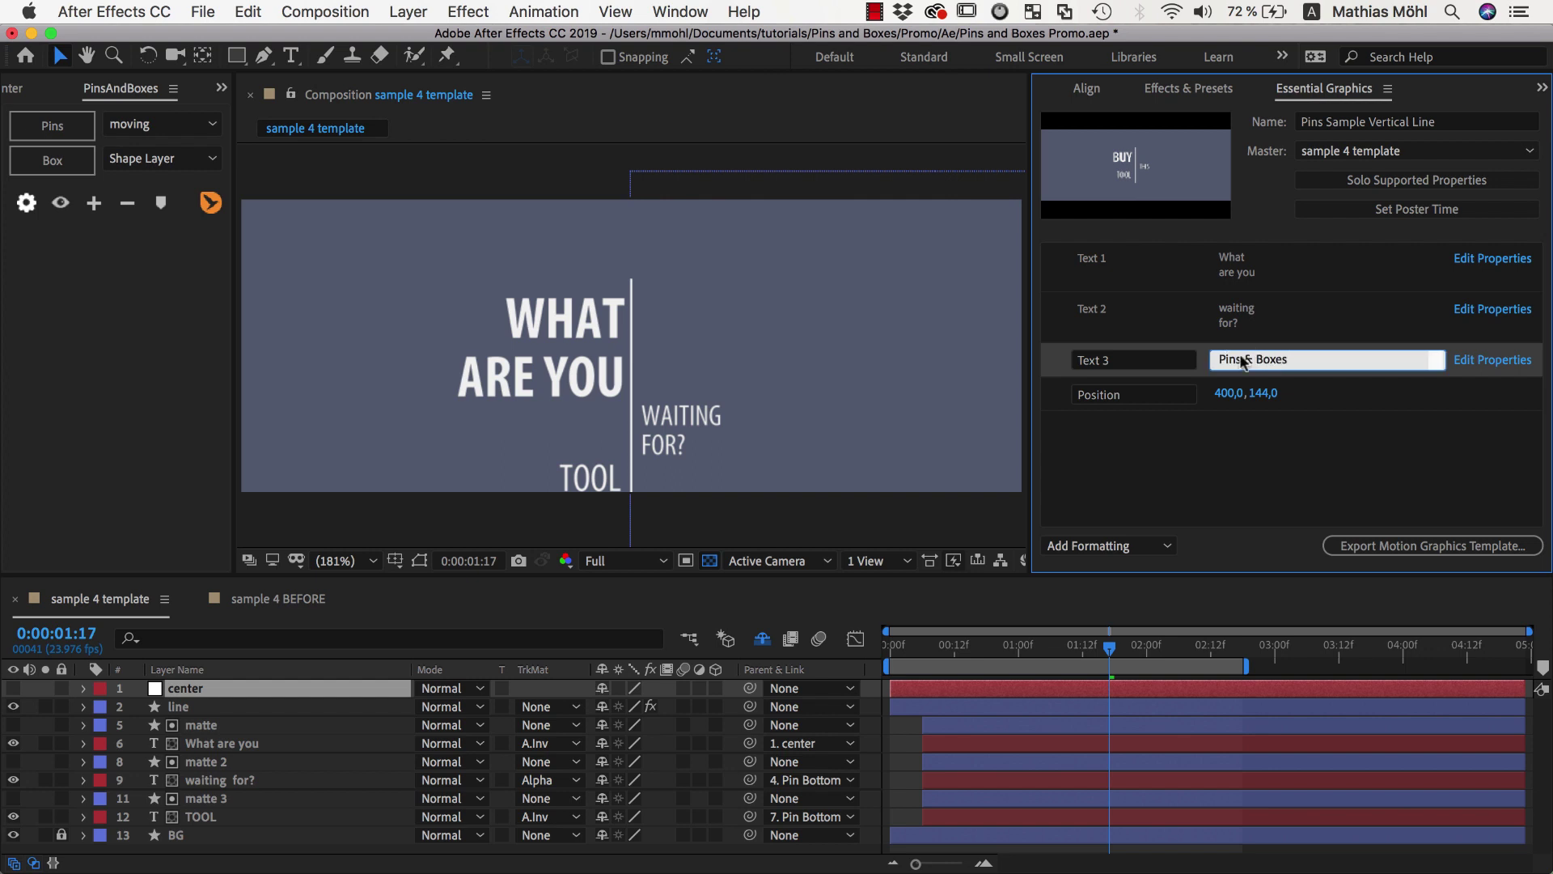
{"action": "left_click", "coordinate": [1200, 469]}
{"action": "left_click_drag", "start_coordinate": [1262, 394], "coordinate": [1208, 396]}
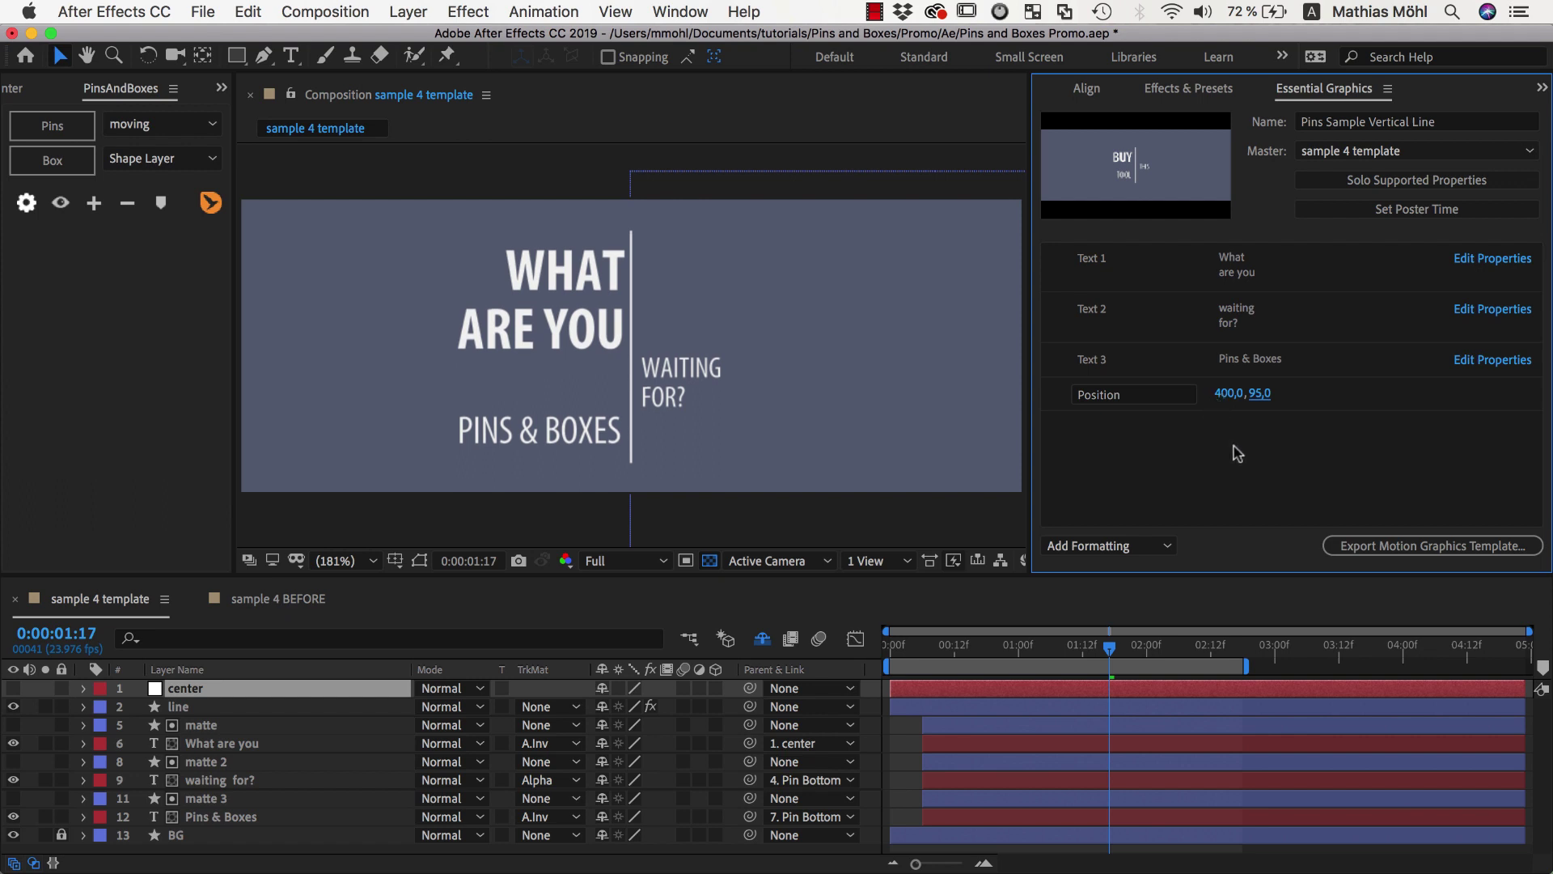
- Rewind to 0:00:00:09 and preview the retitled animation, stopping at 2:03
{"action": "left_click_drag", "start_coordinate": [1110, 647], "coordinate": [938, 647]}
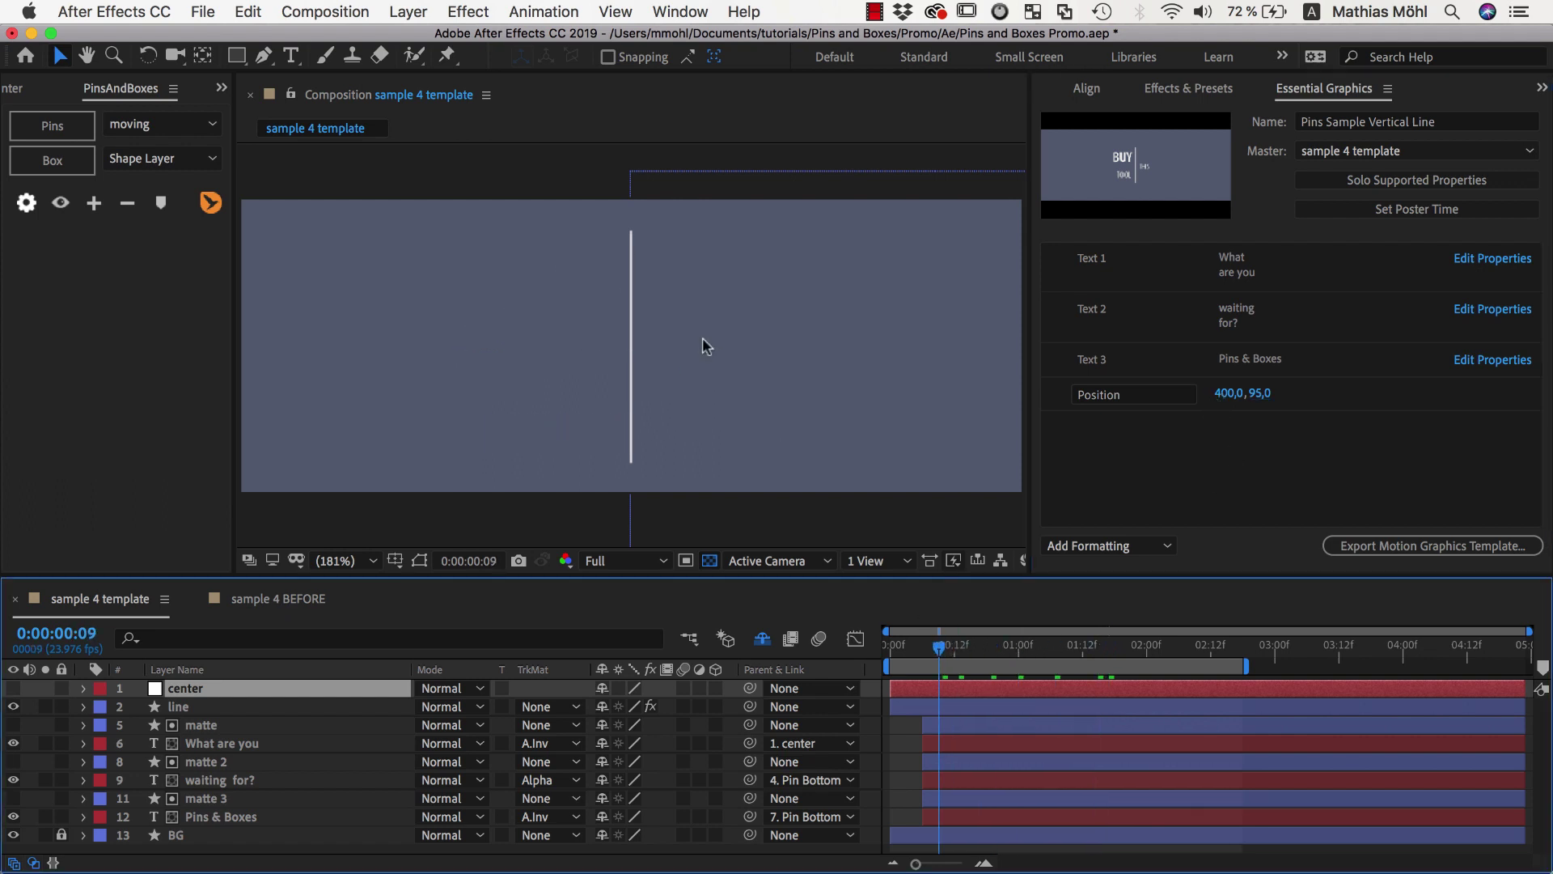
{"action": "key", "text": "space"}
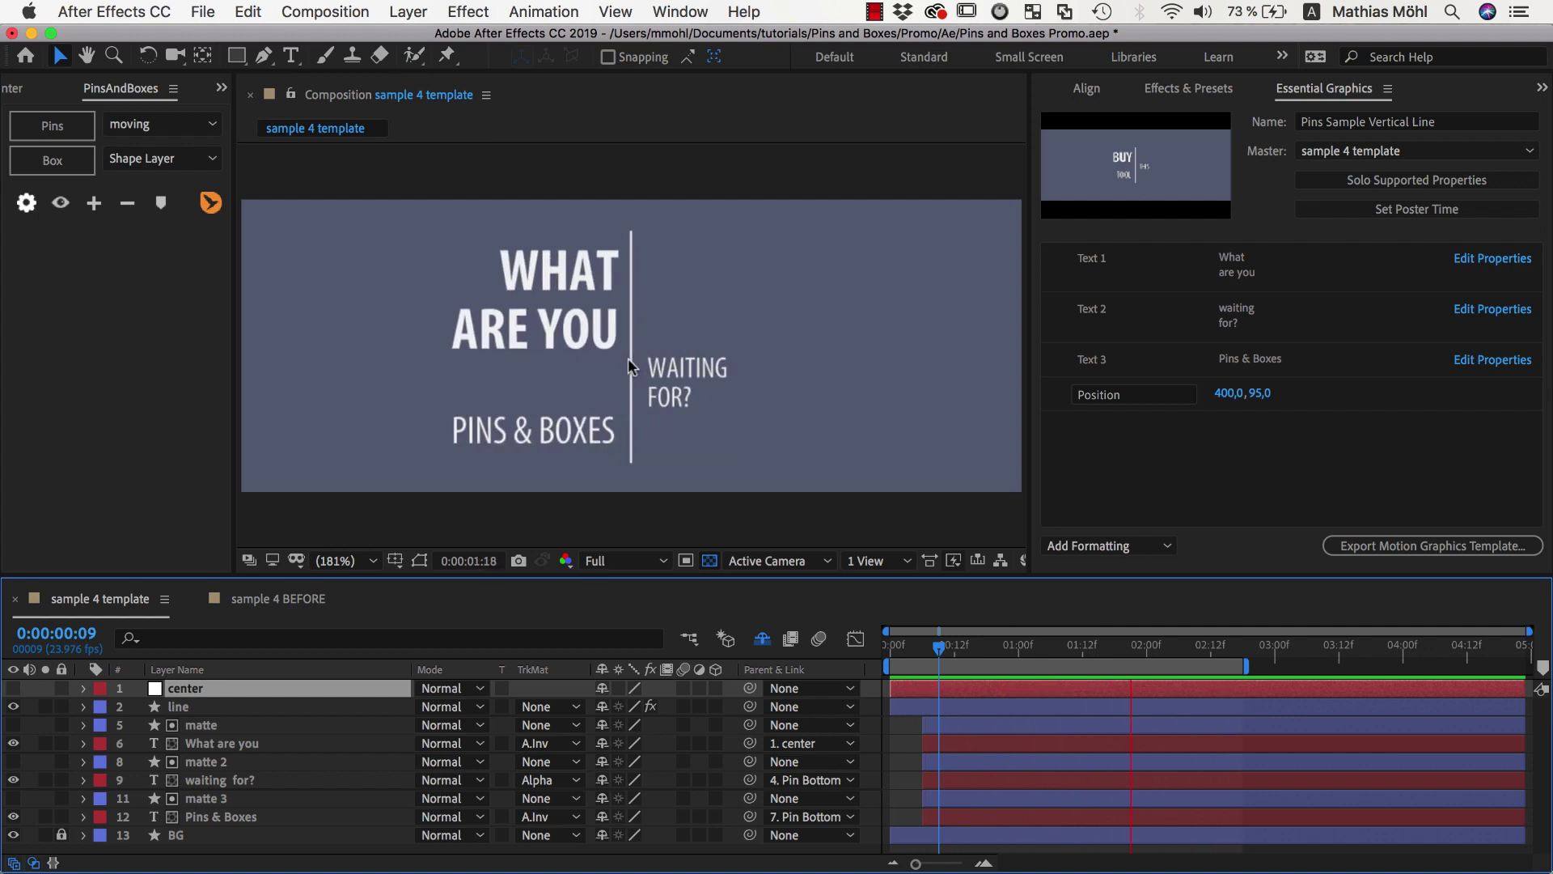
{"action": "key", "text": "space"}
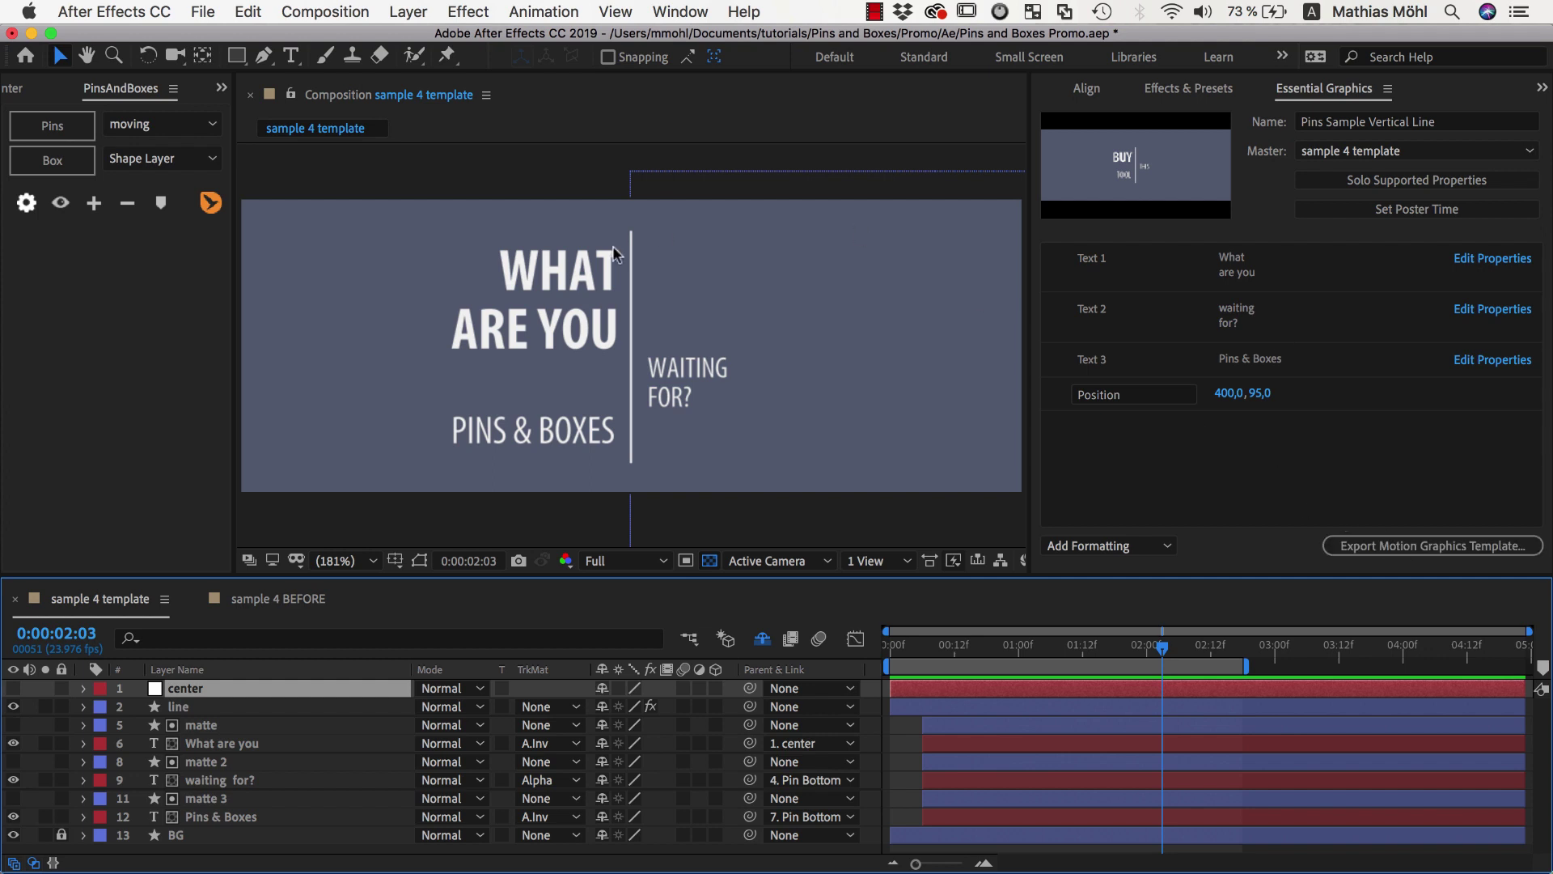
- Switch to the sample 4 BEFORE composition, scrub its word animation, and select the BUY layer
{"action": "left_click", "coordinate": [270, 599]}
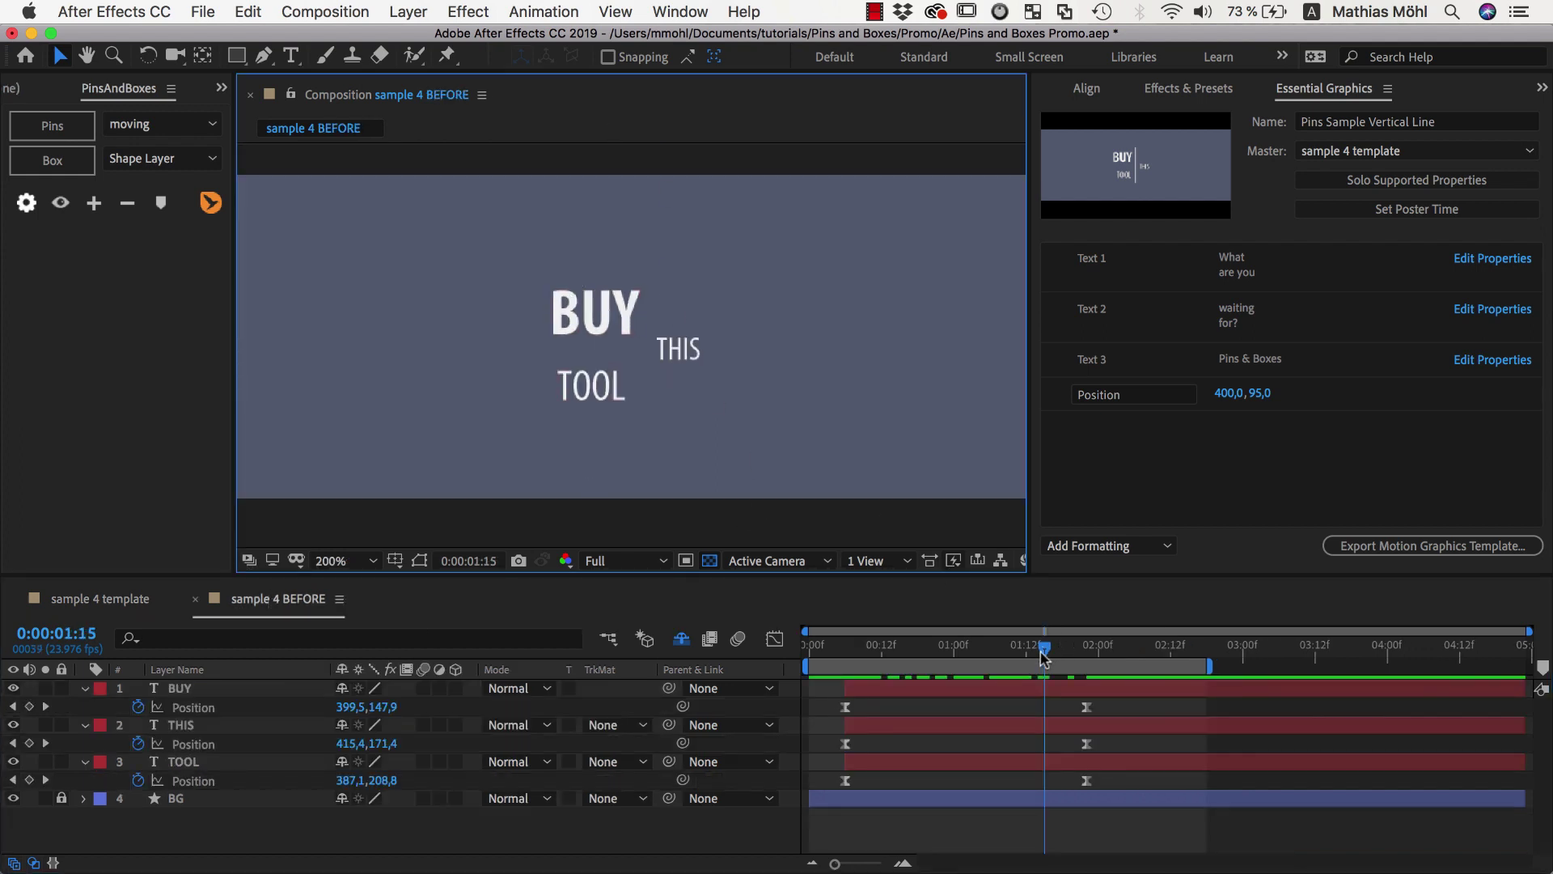
{"action": "left_click_drag", "start_coordinate": [1044, 647], "coordinate": [1086, 654]}
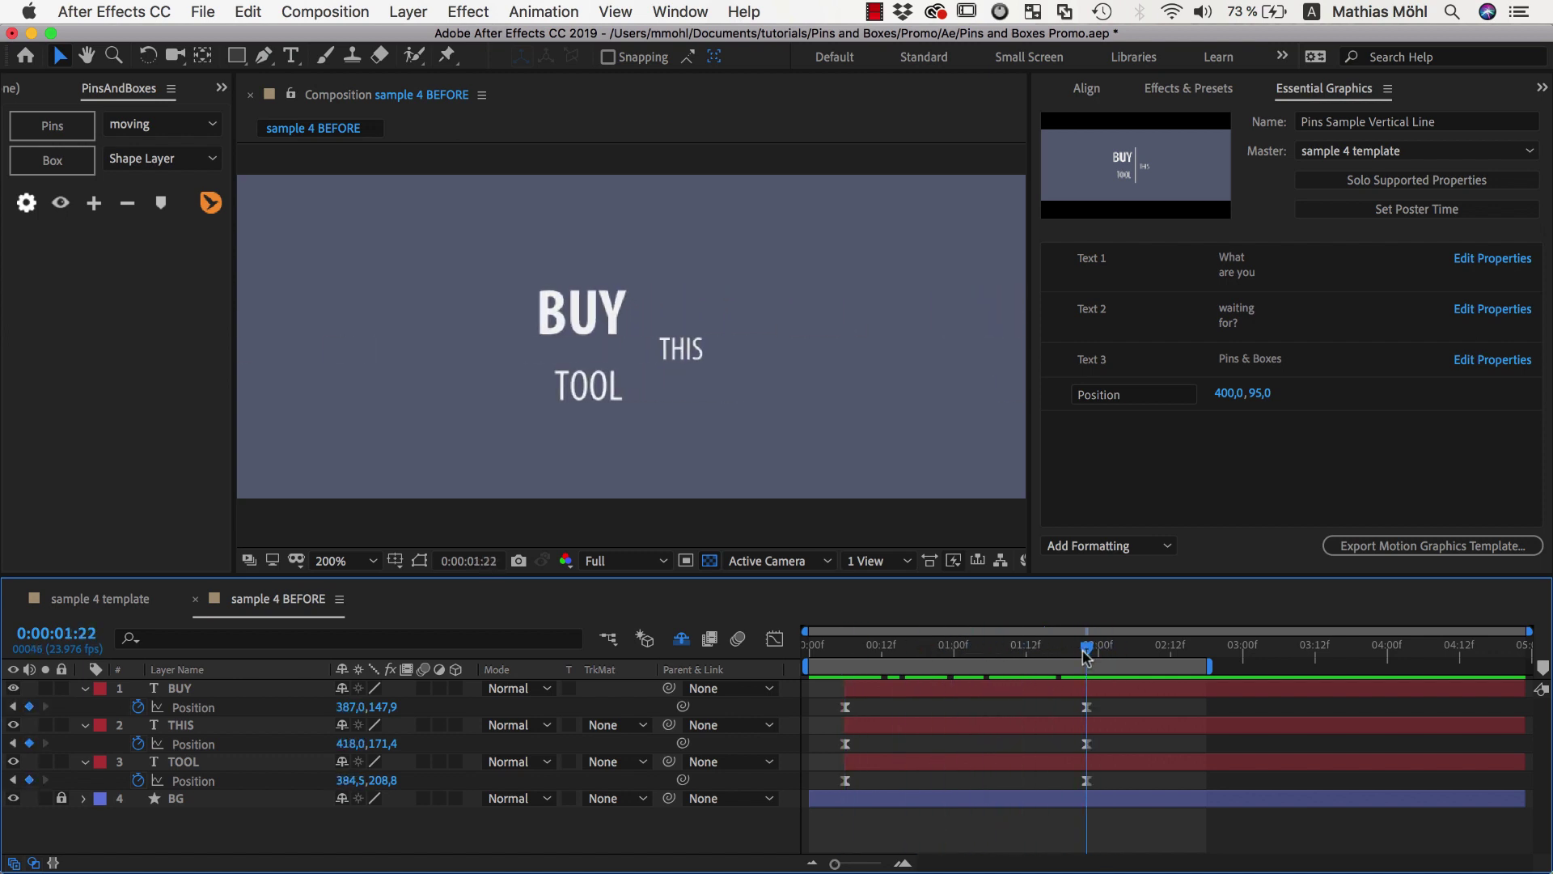
{"action": "left_click", "coordinate": [186, 688]}
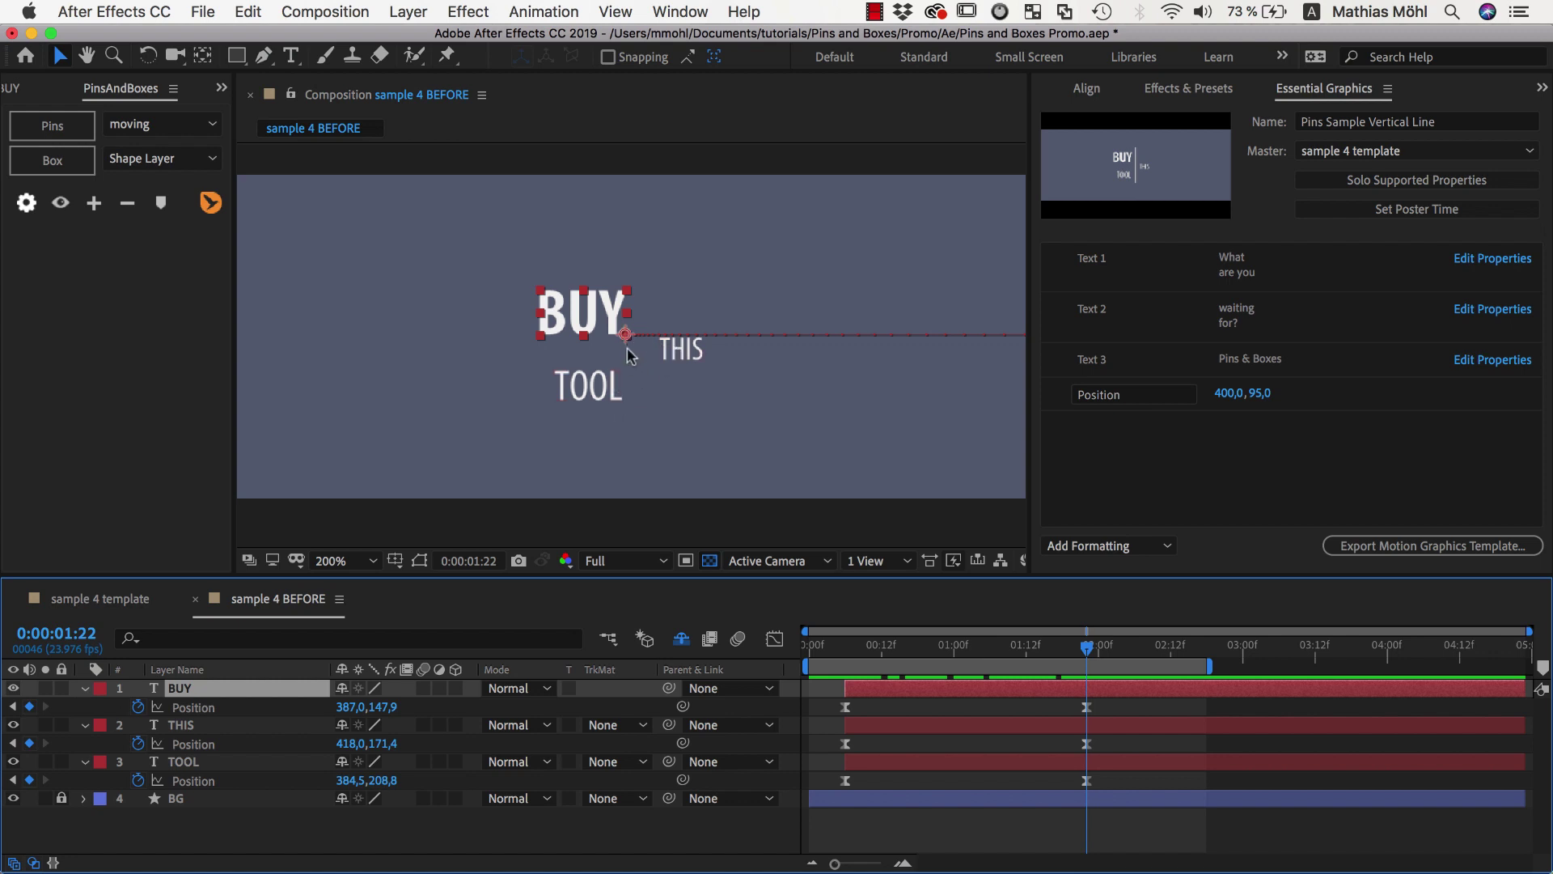
- Create a bottom-right pin on BUY with PinsAndBoxes
{"action": "left_click", "coordinate": [71, 127]}
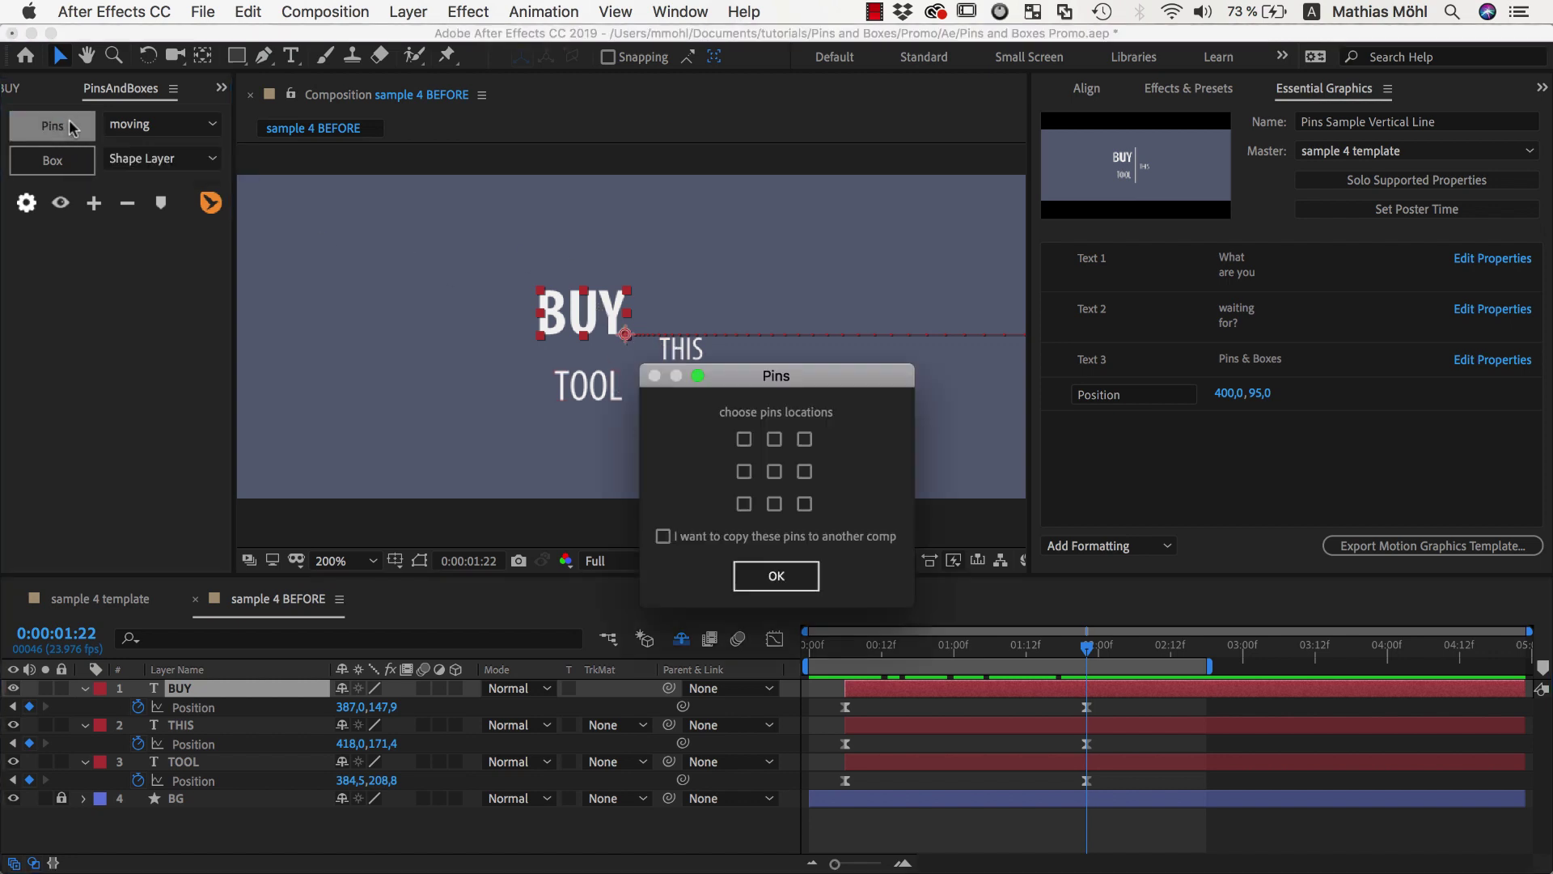
{"action": "left_click", "coordinate": [805, 504]}
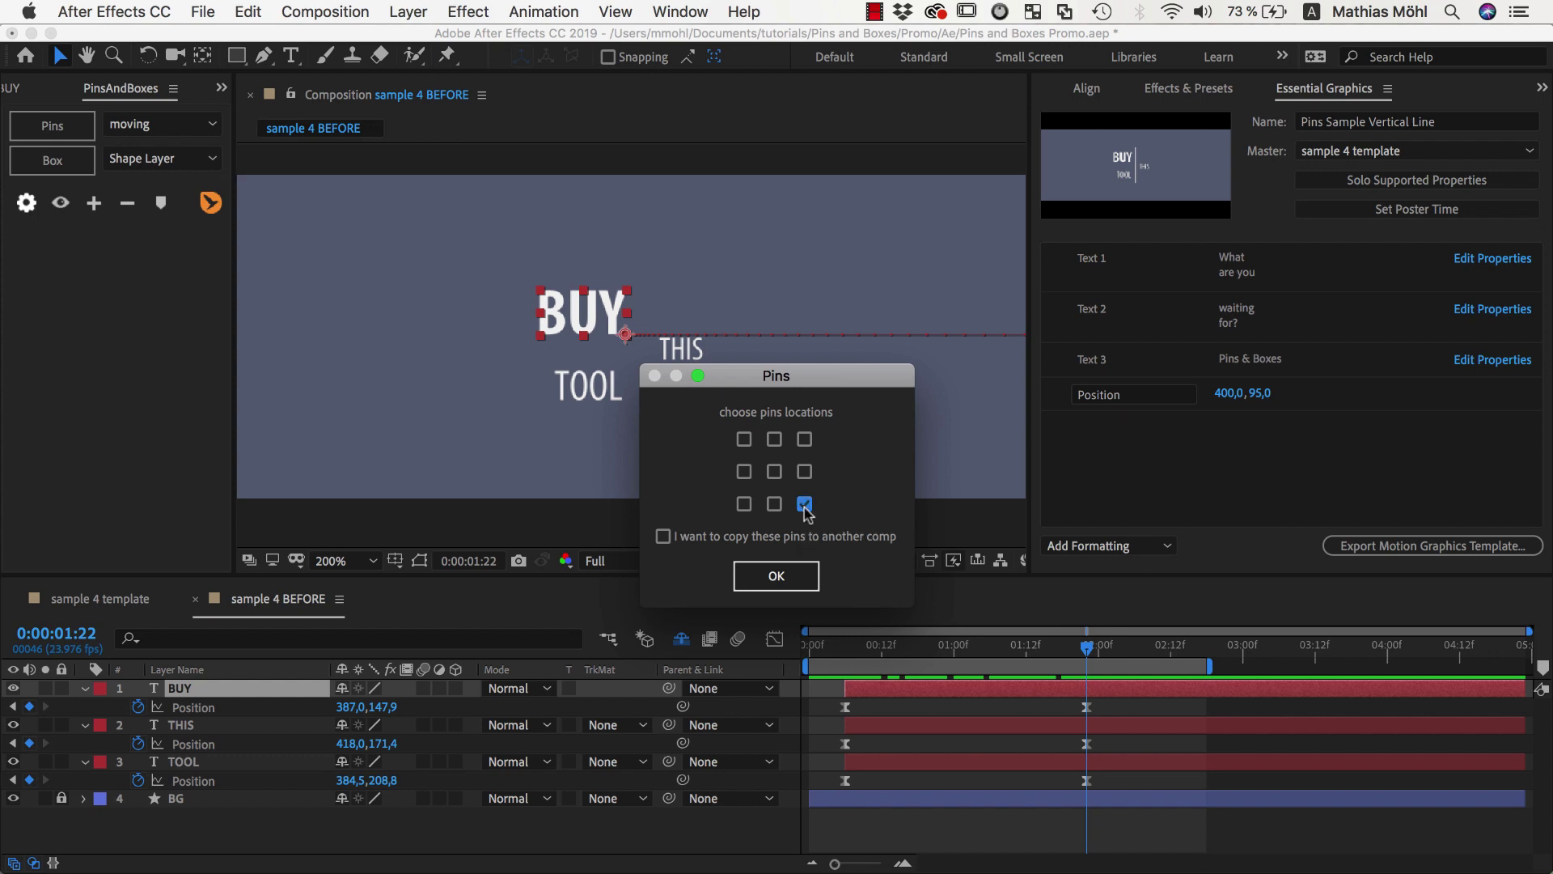
{"action": "left_click", "coordinate": [786, 575]}
- Parent the THIS layer to the Pin Bottom Right of BUY
{"action": "left_click", "coordinate": [693, 356]}
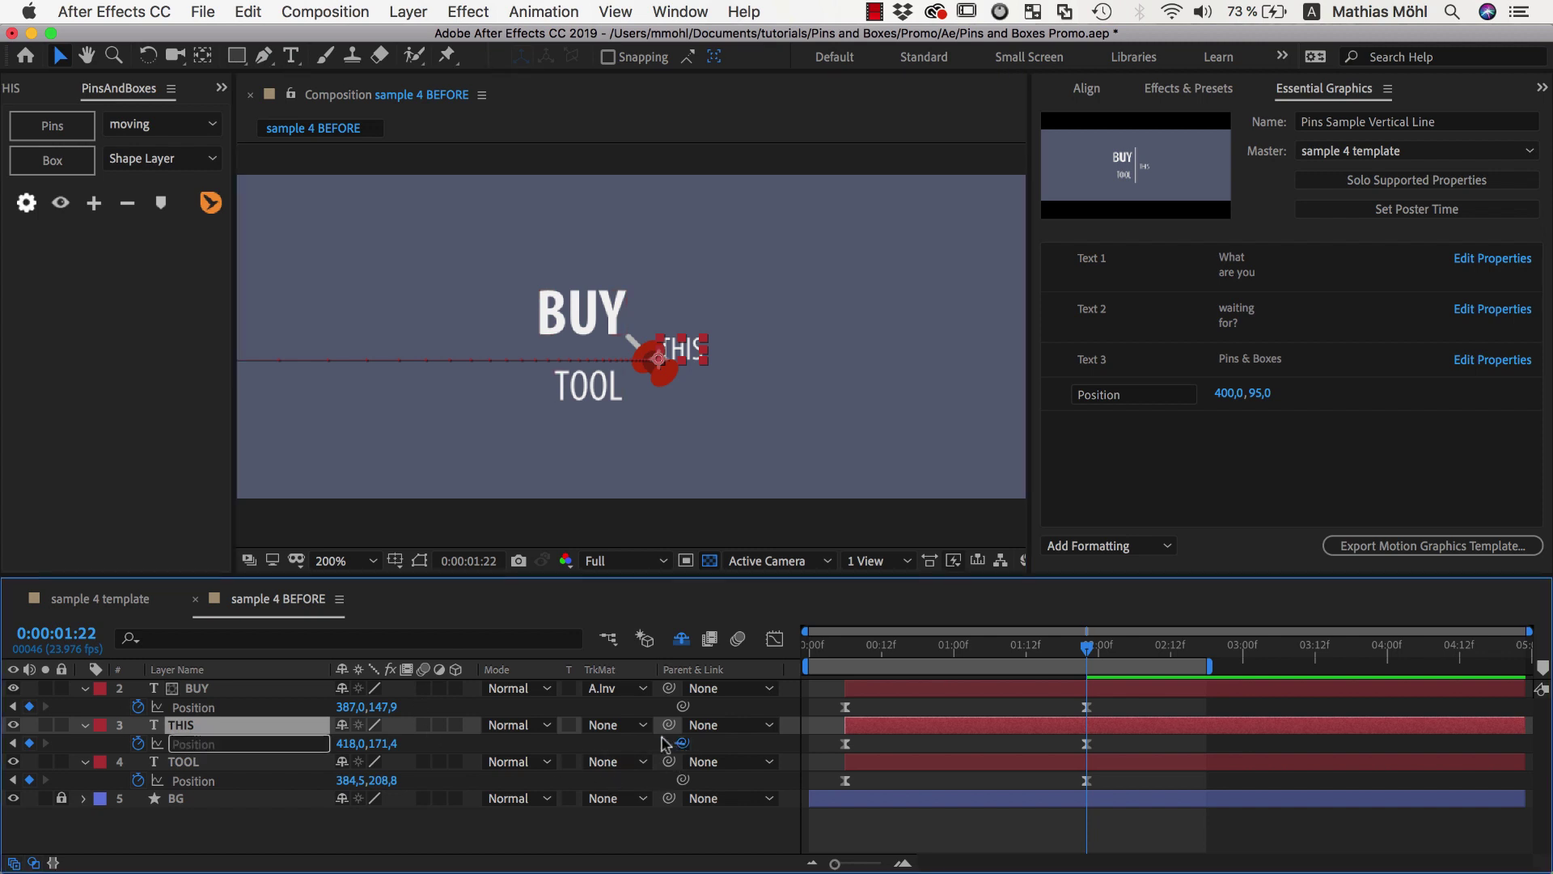
{"action": "mouse_move", "coordinate": [683, 742]}
{"action": "left_mouse_down"}
{"action": "mouse_move", "coordinate": [643, 394]}
{"action": "mouse_move", "coordinate": [609, 687]}
{"action": "mouse_move", "coordinate": [374, 703]}
{"action": "mouse_move", "coordinate": [659, 741]}
{"action": "left_mouse_up"}
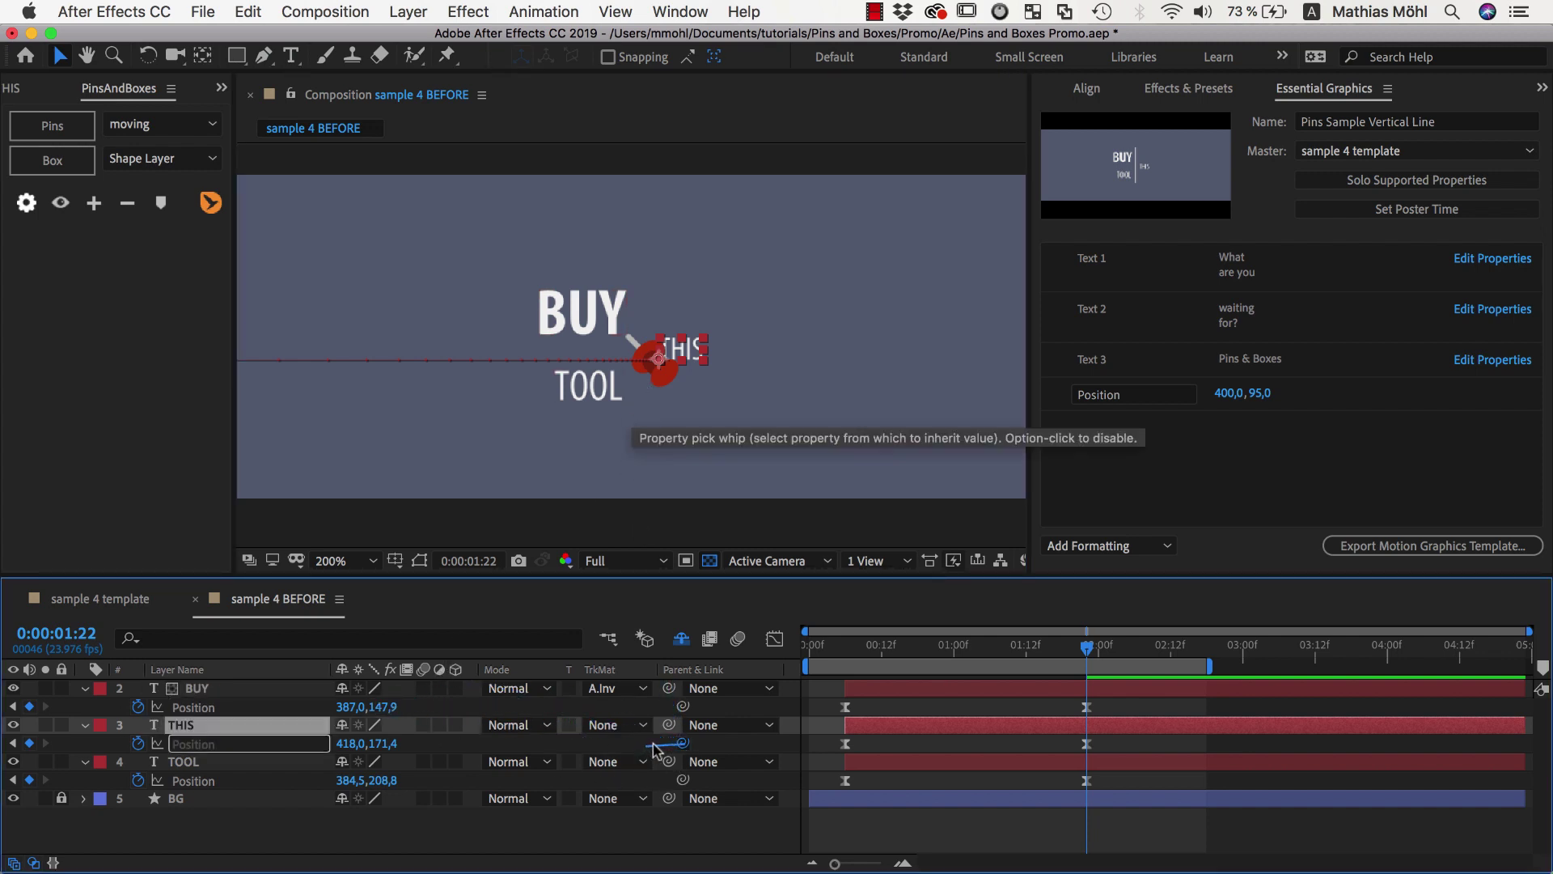
{"action": "left_click", "coordinate": [682, 640]}
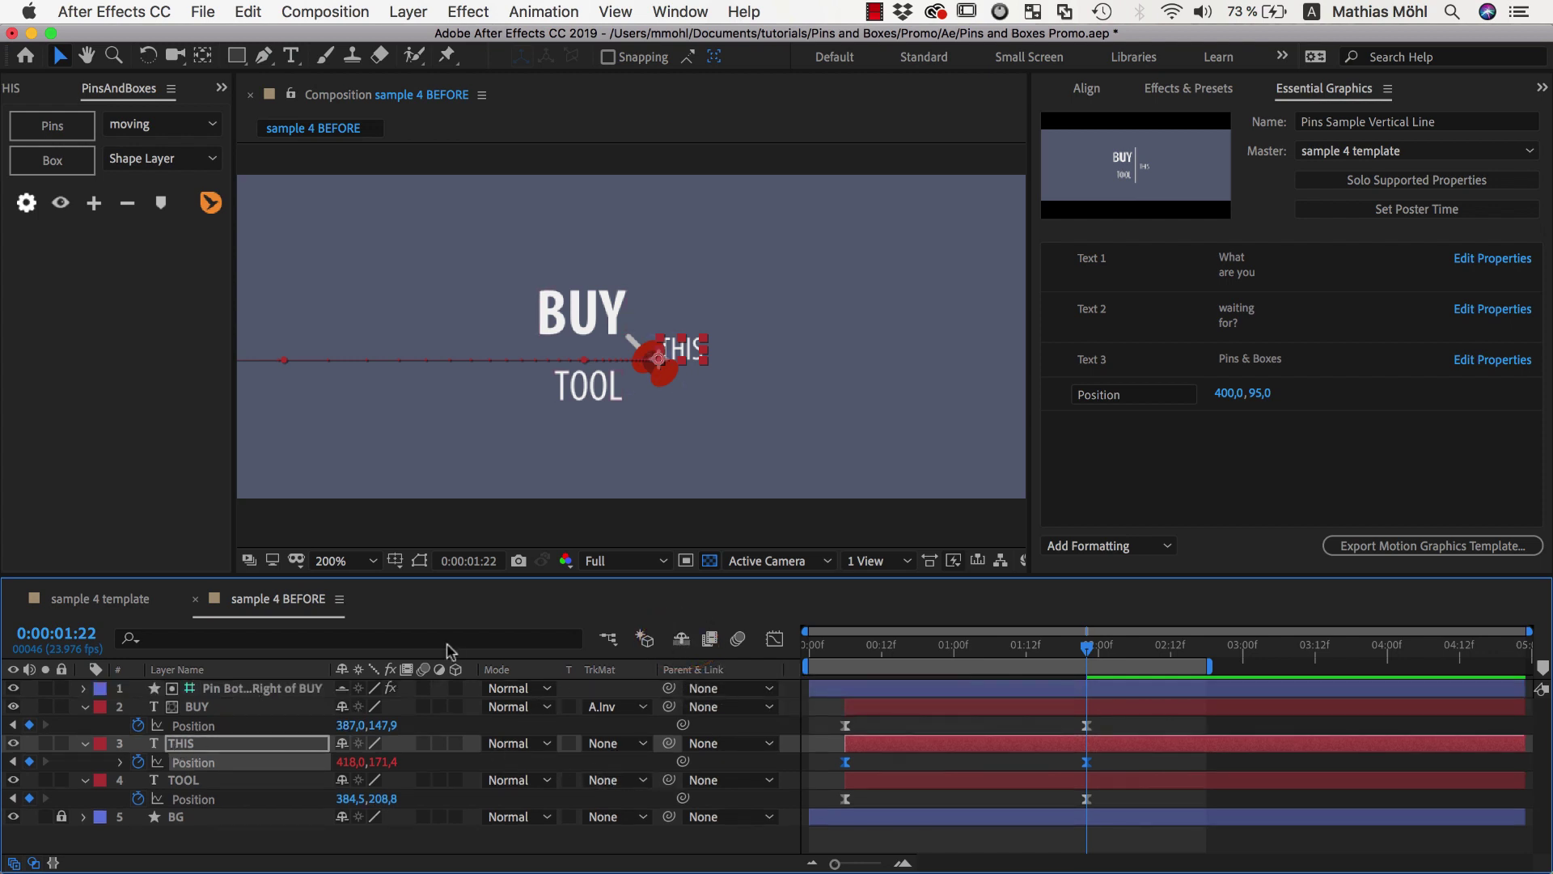
{"action": "left_click", "coordinate": [226, 692]}
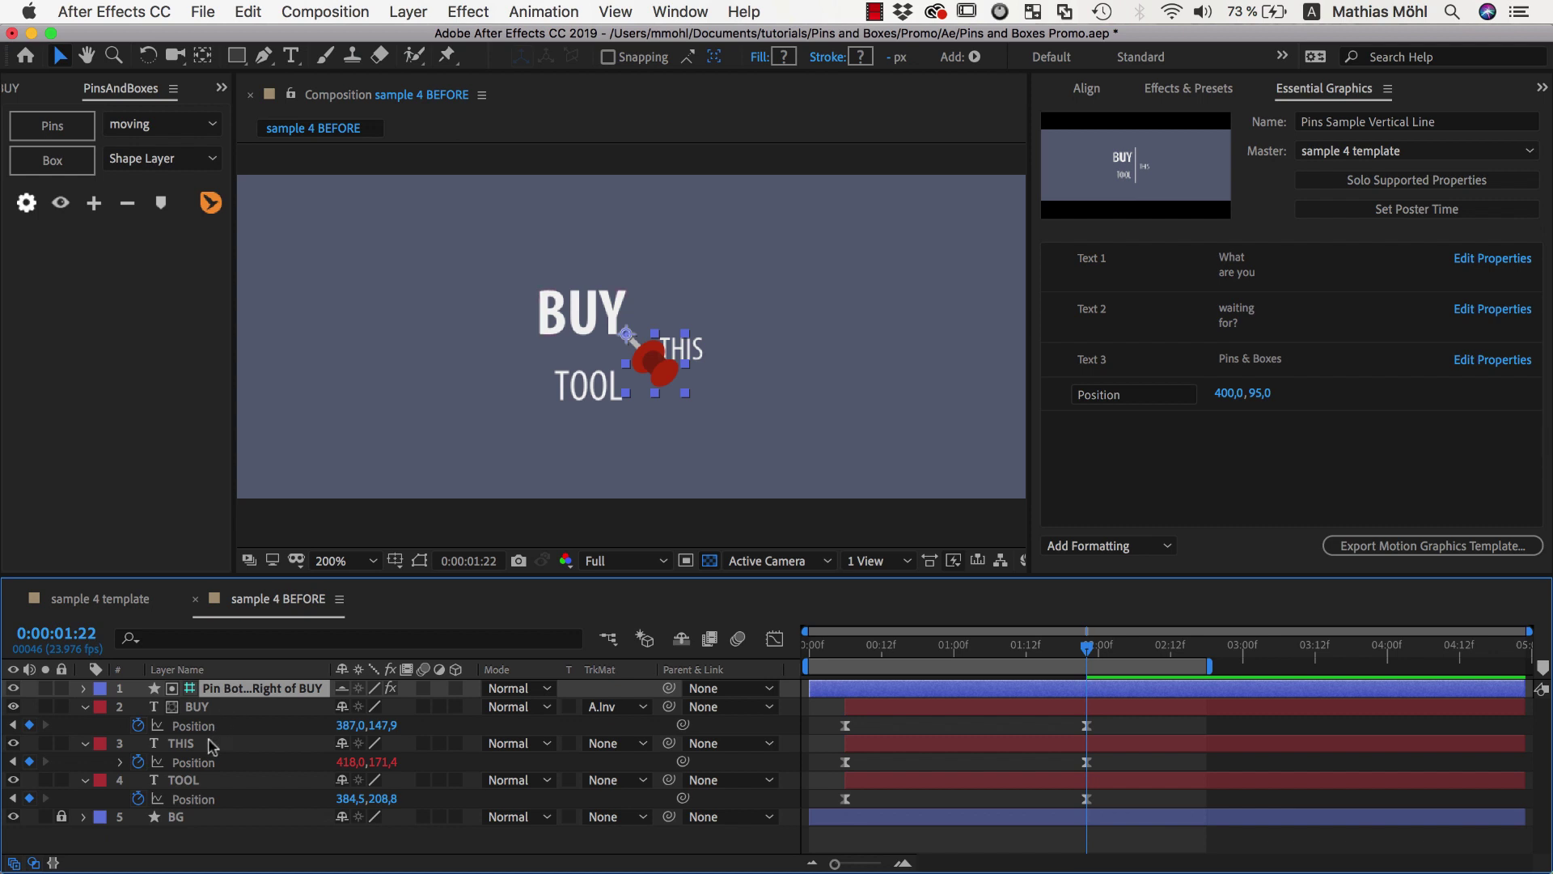
{"action": "left_click", "coordinate": [212, 742]}
{"action": "left_click_drag", "start_coordinate": [669, 743], "coordinate": [308, 692]}
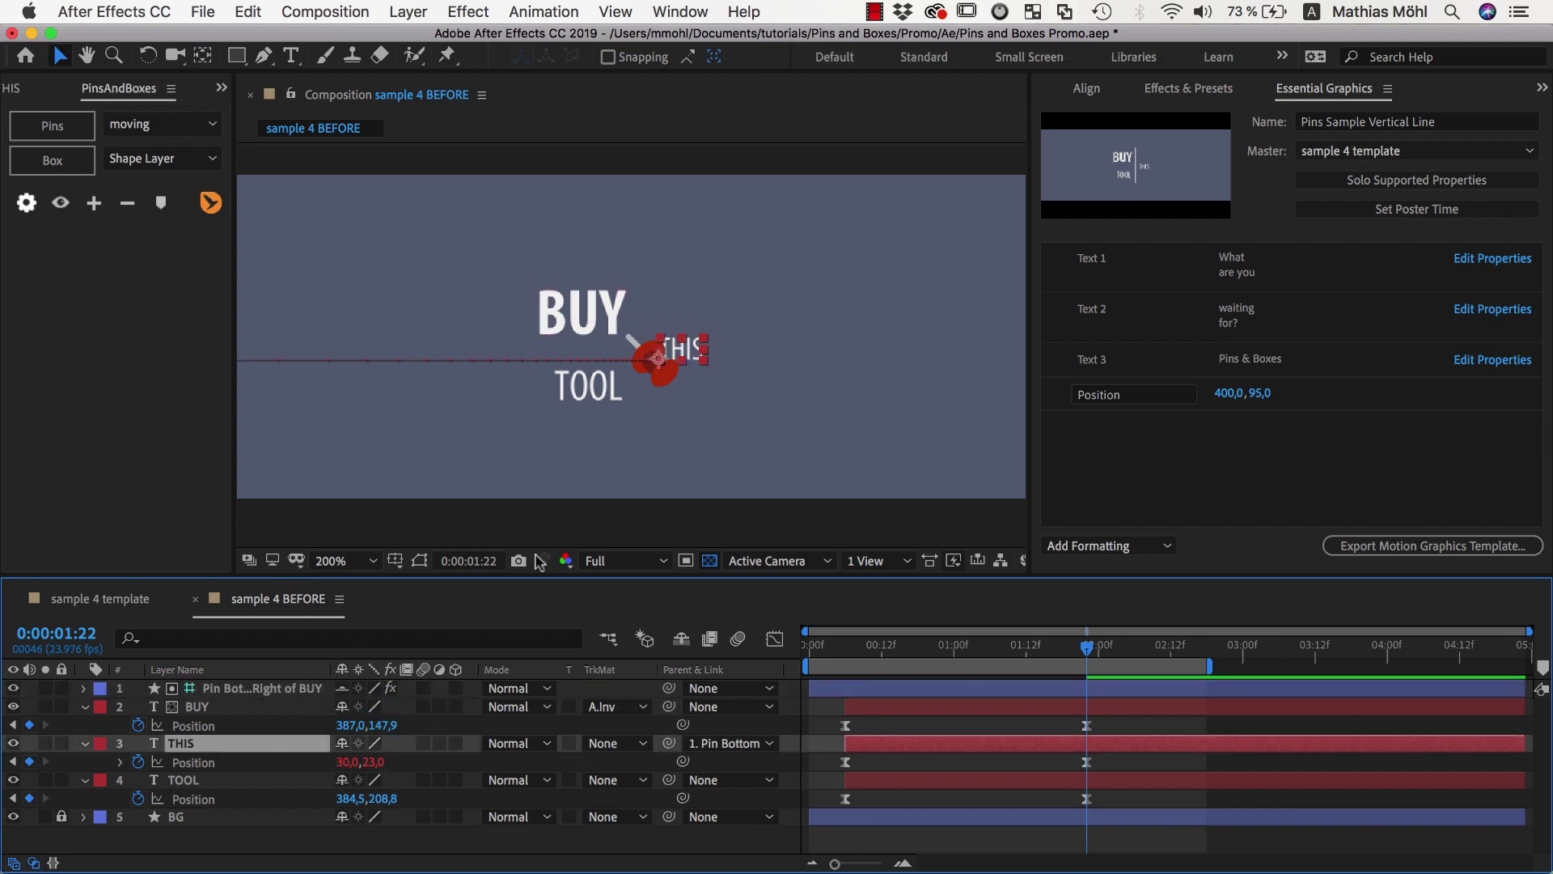
- Scale the bottom-right pin down to 46% in Effect Controls
{"action": "left_click", "coordinate": [661, 374]}
{"action": "left_click", "coordinate": [221, 87]}
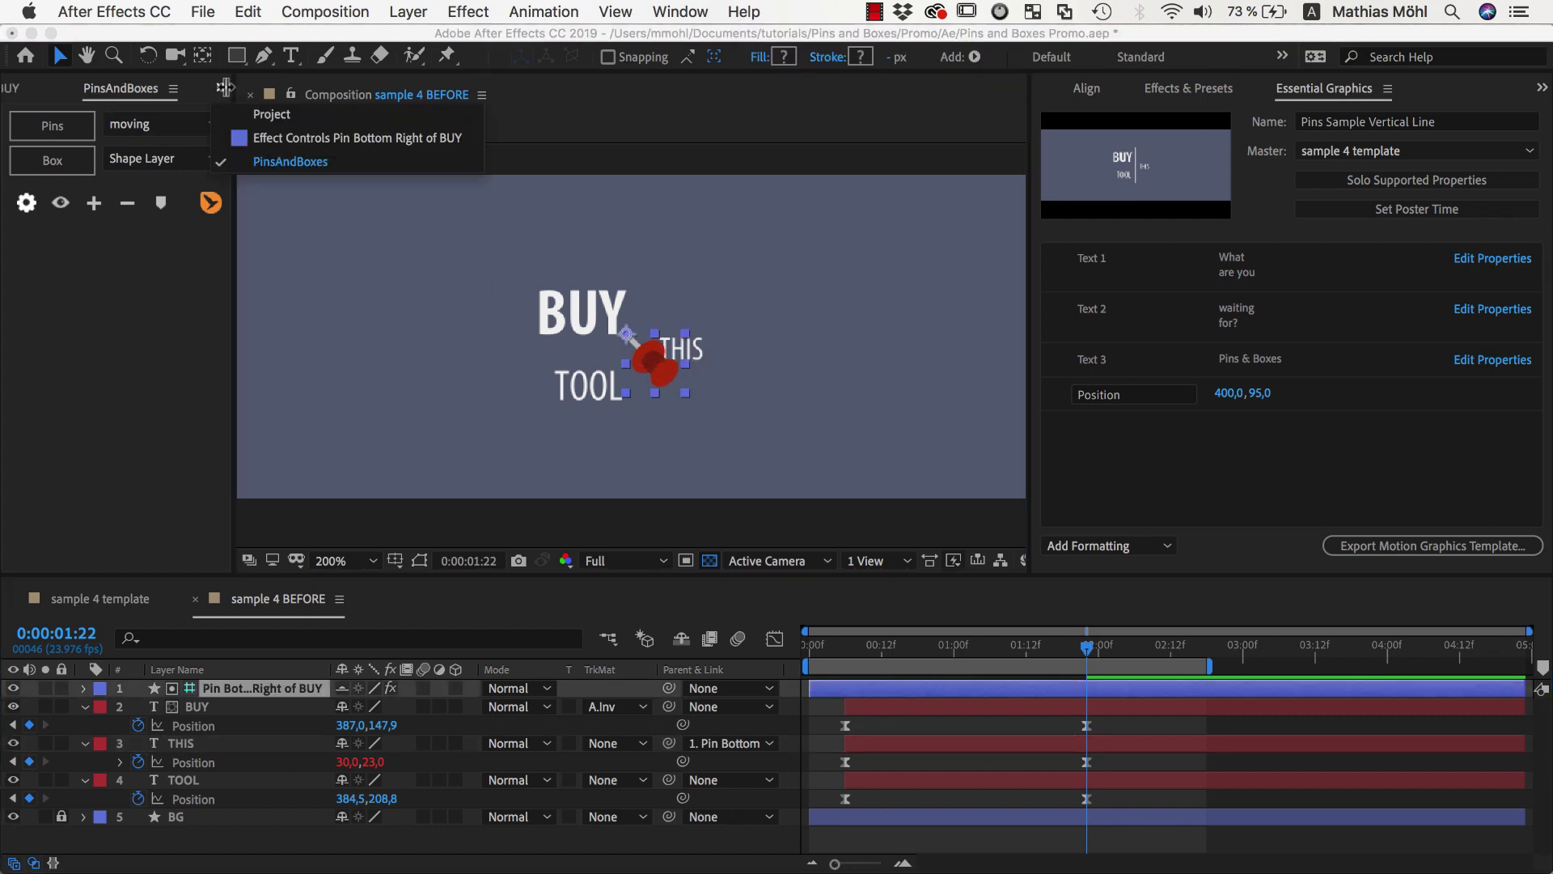
{"action": "left_click", "coordinate": [264, 143]}
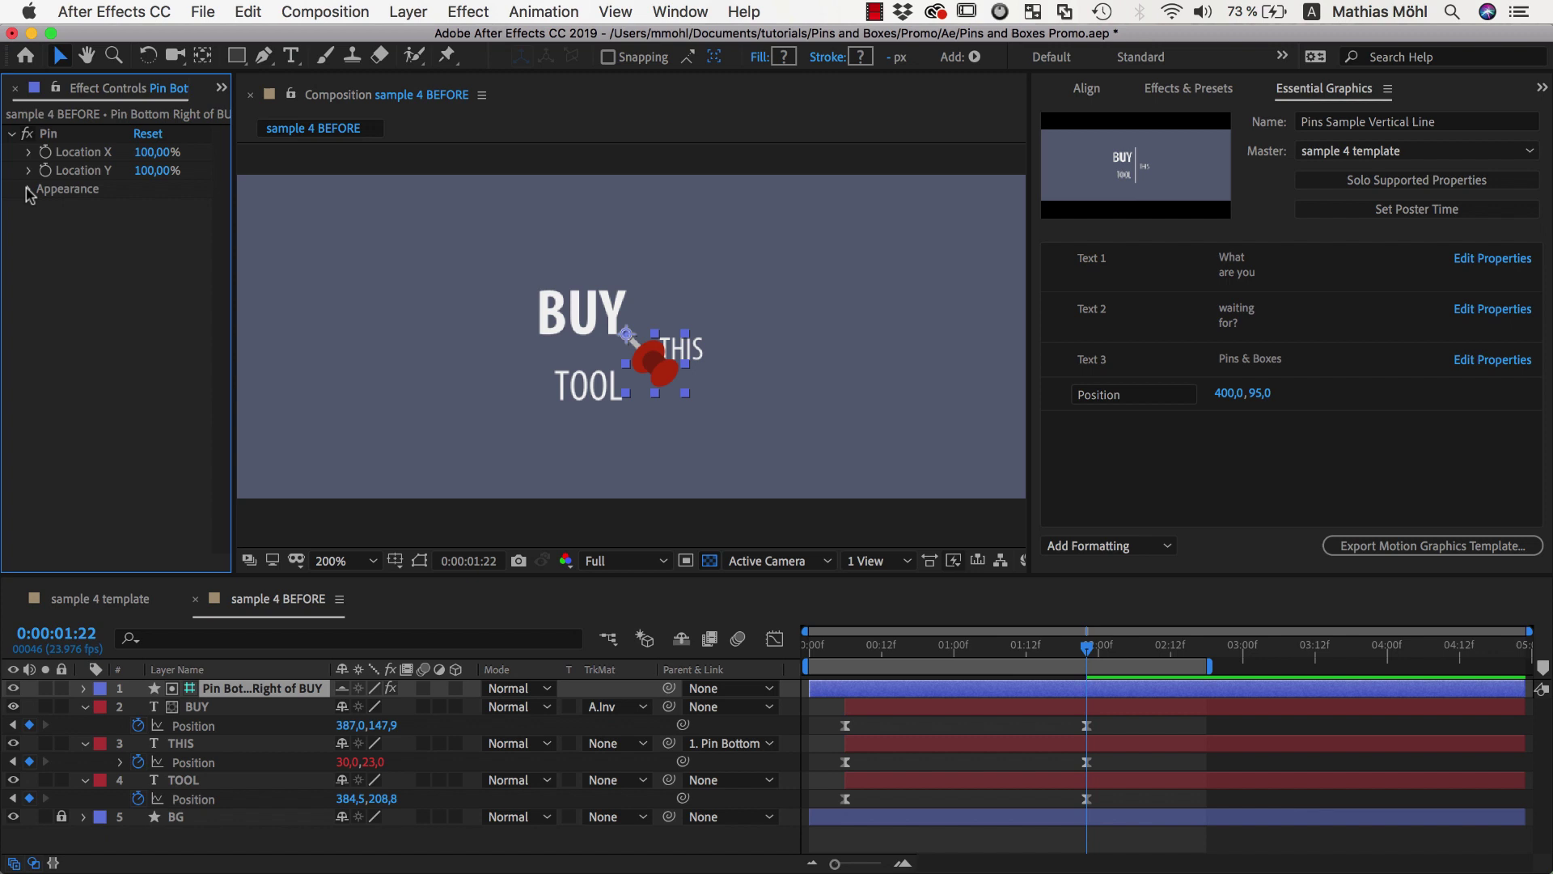
{"action": "left_click", "coordinate": [28, 189]}
{"action": "left_click_drag", "start_coordinate": [162, 279], "coordinate": [101, 277]}
{"action": "left_click", "coordinate": [684, 392]}
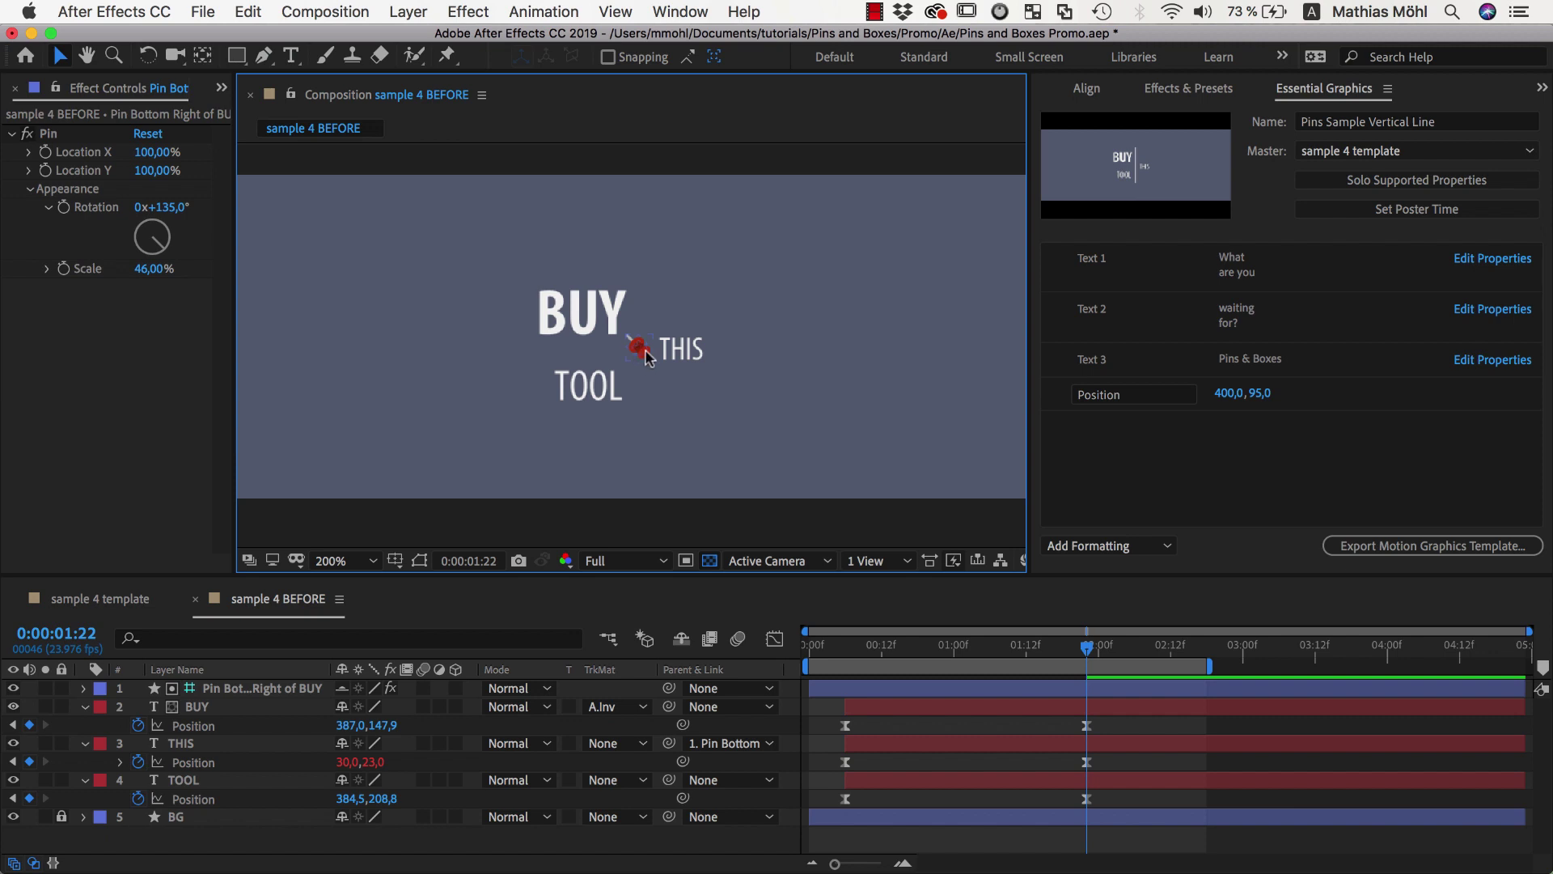
{"action": "left_click", "coordinate": [685, 361]}
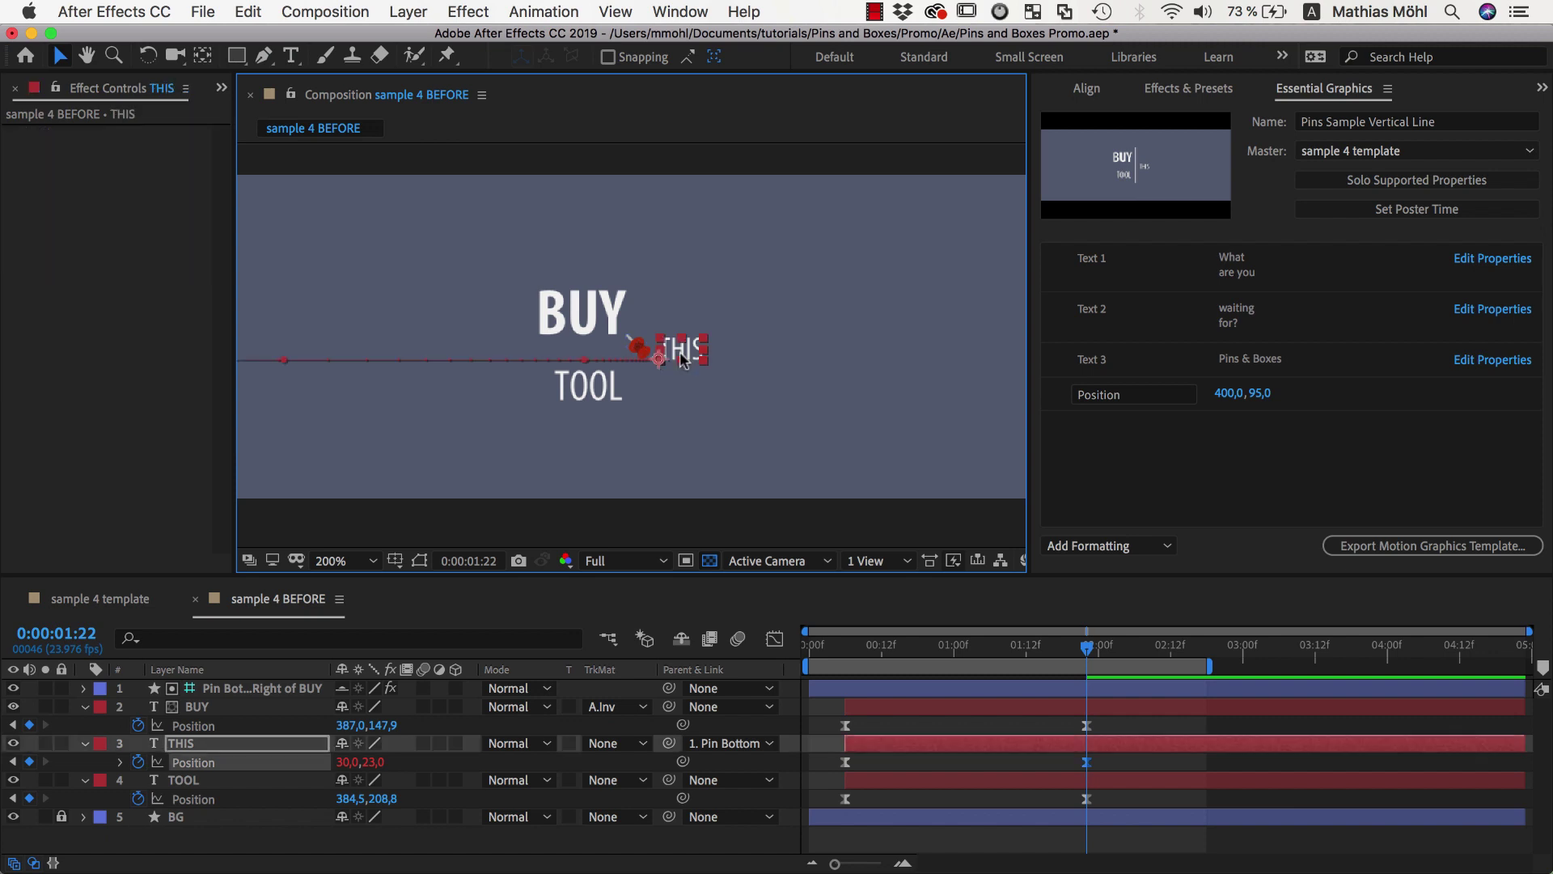
- Create a bottom-left pin on THIS from the PinsAndBoxes panel
{"action": "left_click", "coordinate": [221, 87]}
{"action": "left_click", "coordinate": [263, 160]}
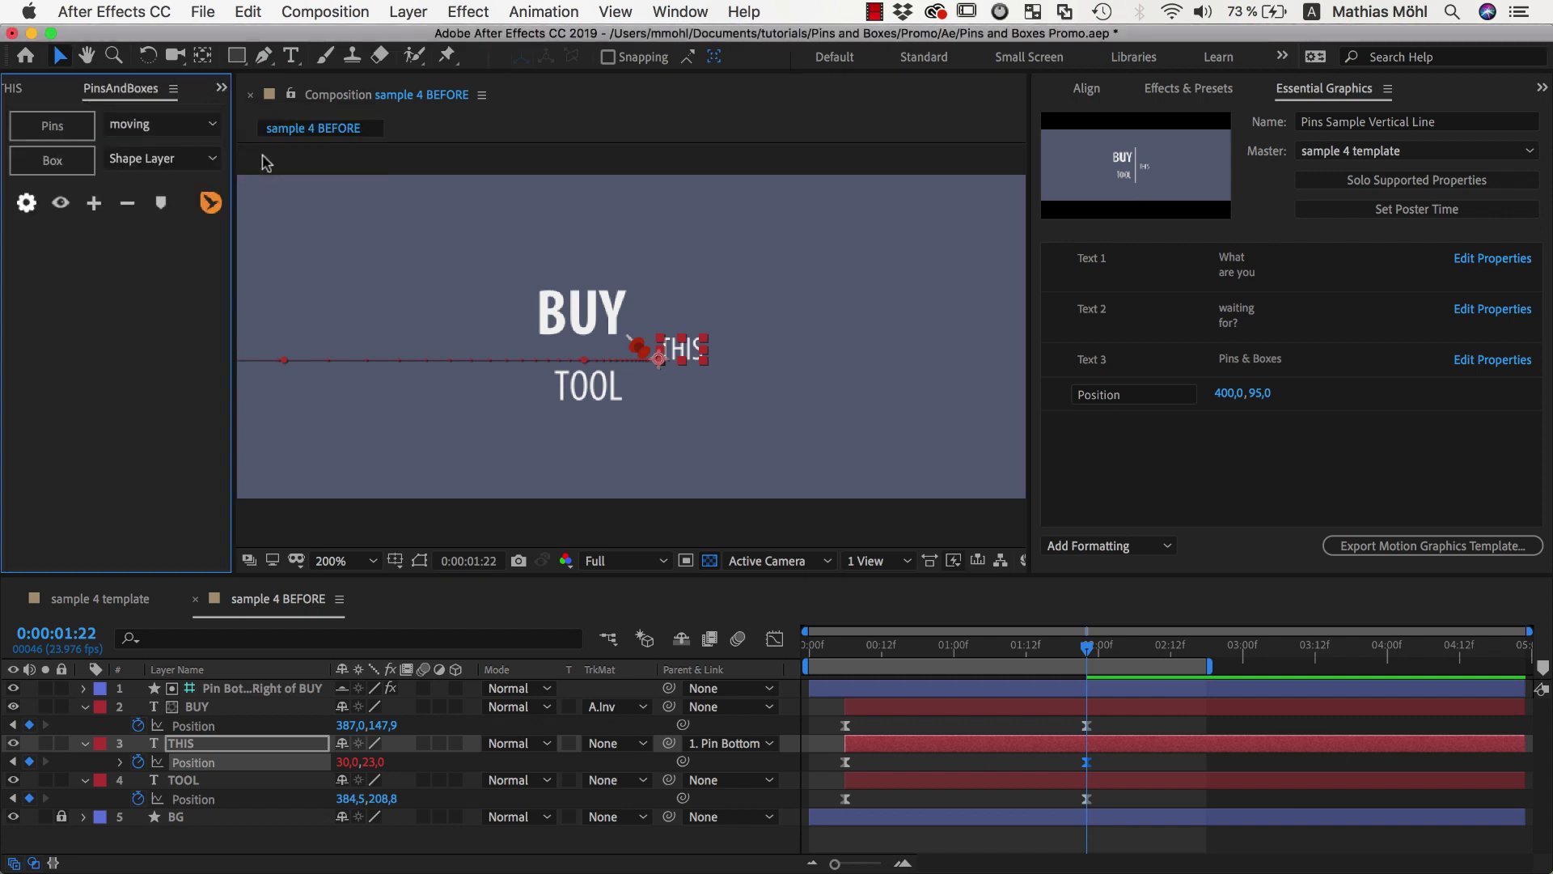
{"action": "left_click", "coordinate": [74, 132]}
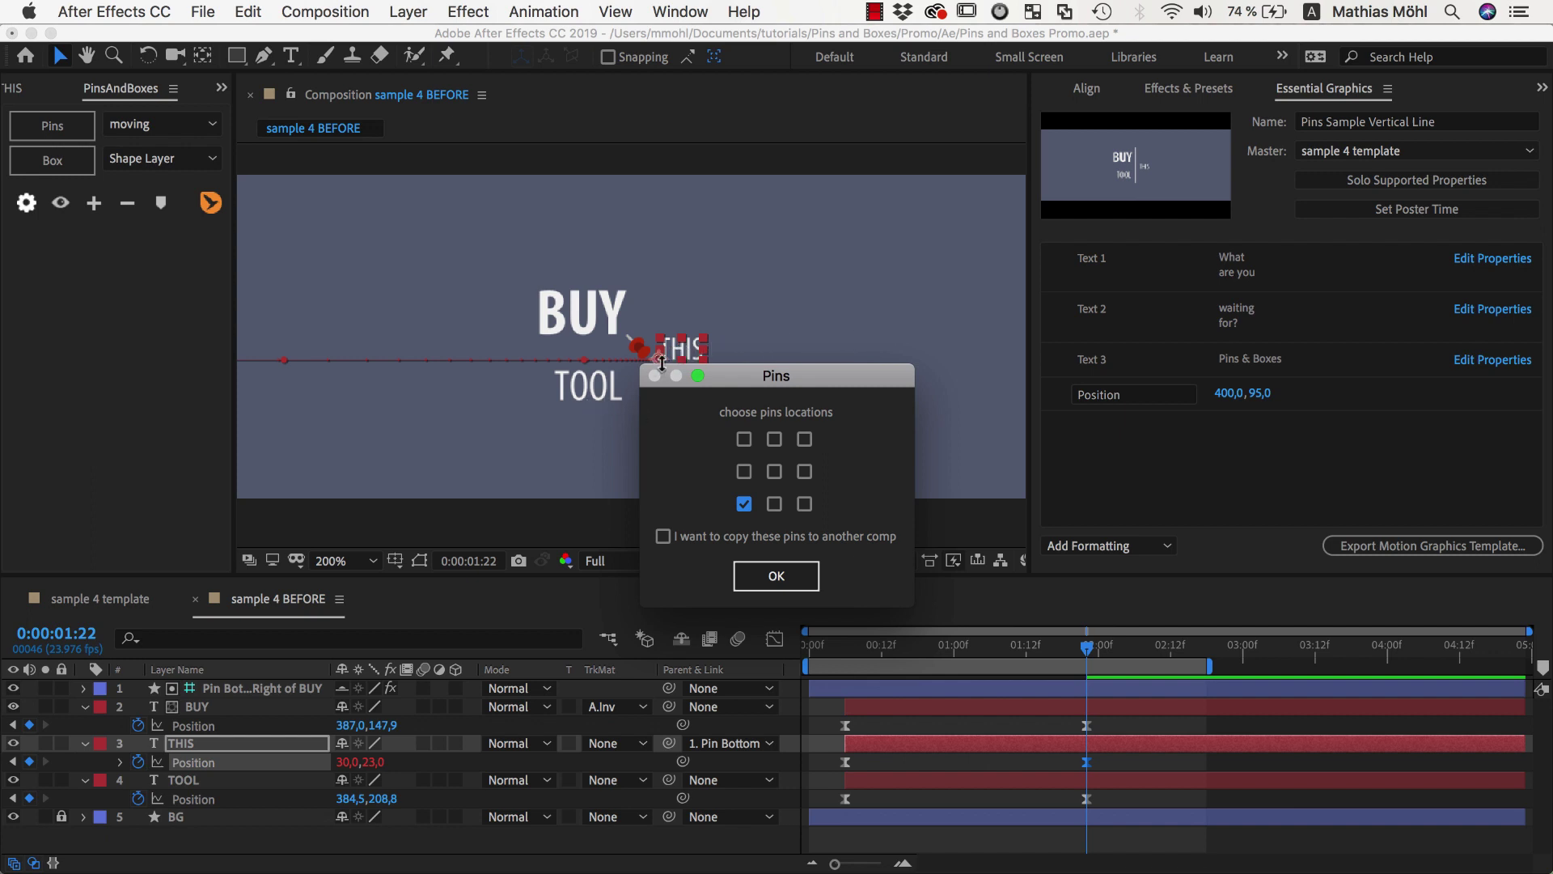
{"action": "left_click", "coordinate": [756, 572]}
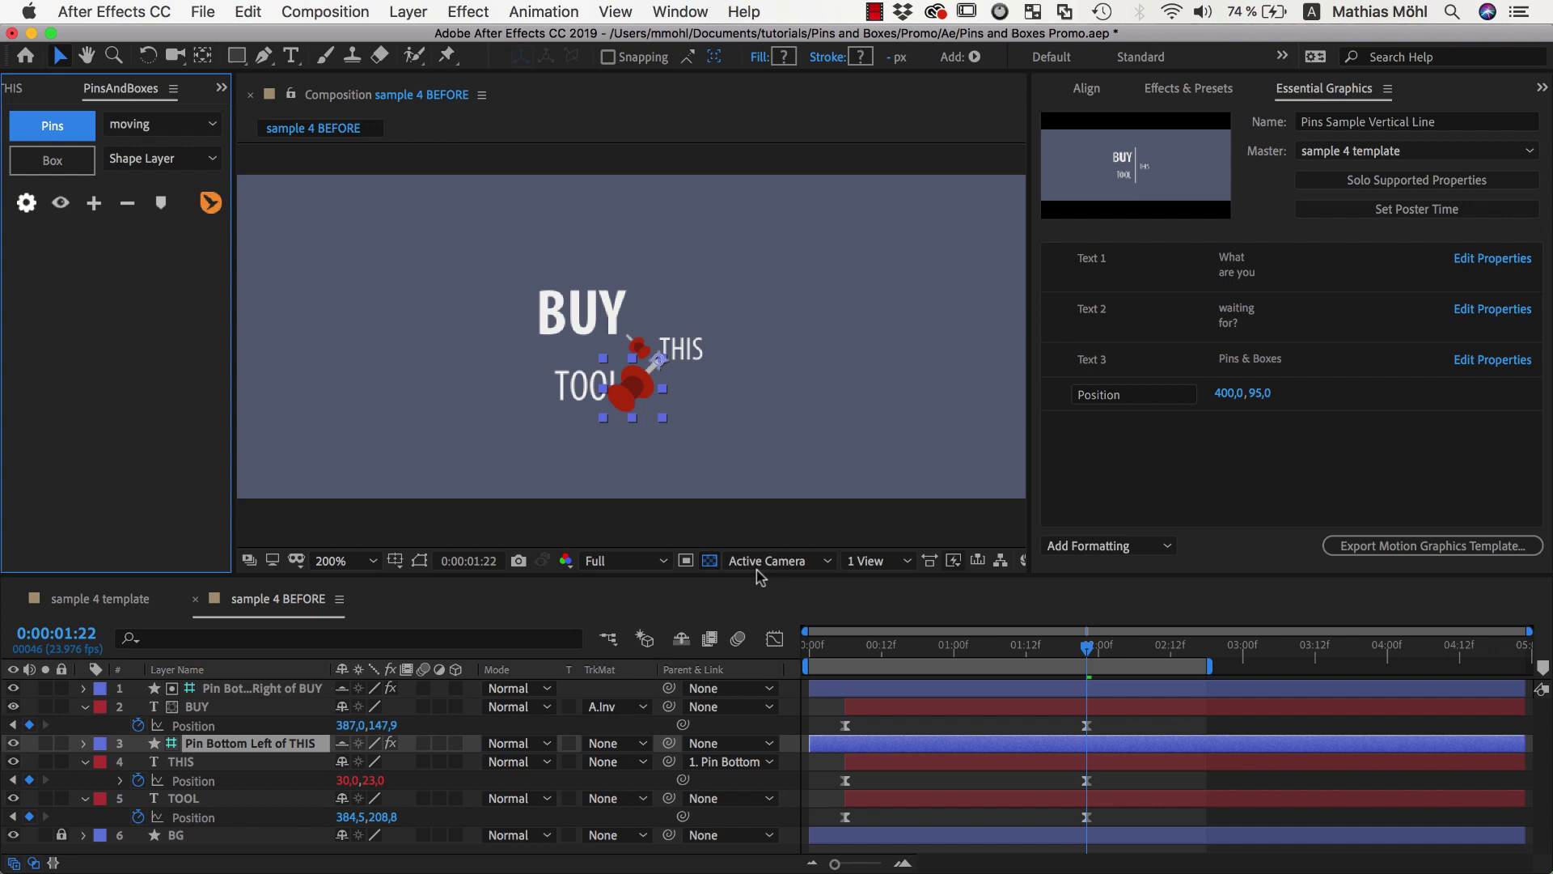
{"action": "left_click", "coordinate": [30, 191]}
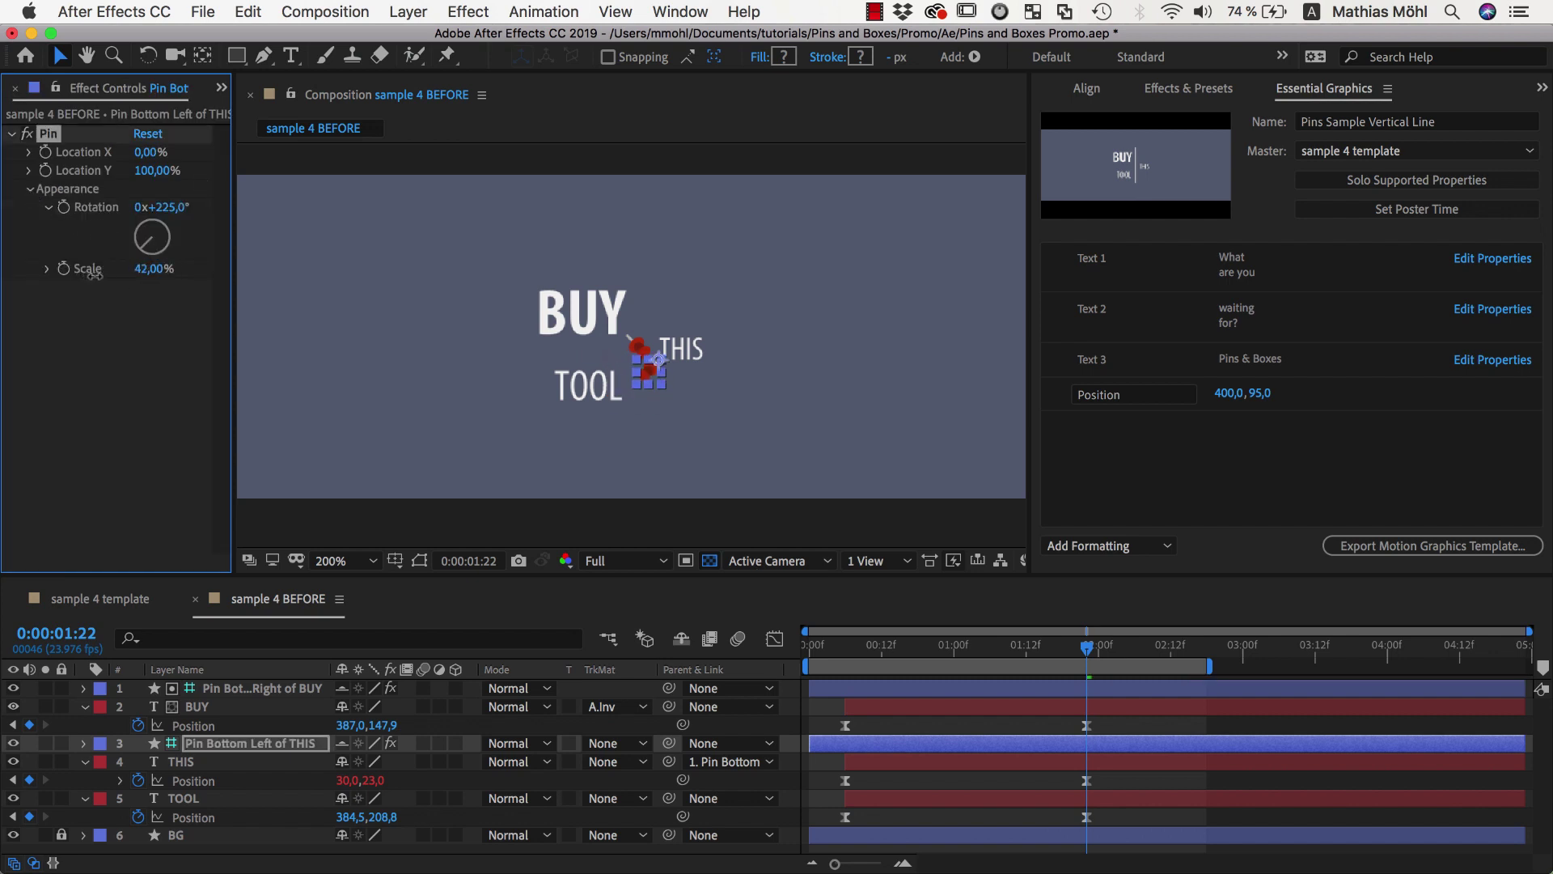
{"action": "left_click", "coordinate": [453, 407]}
- Parent the TOOL layer to the Pin Bottom Left of THIS
{"action": "left_click", "coordinate": [600, 388]}
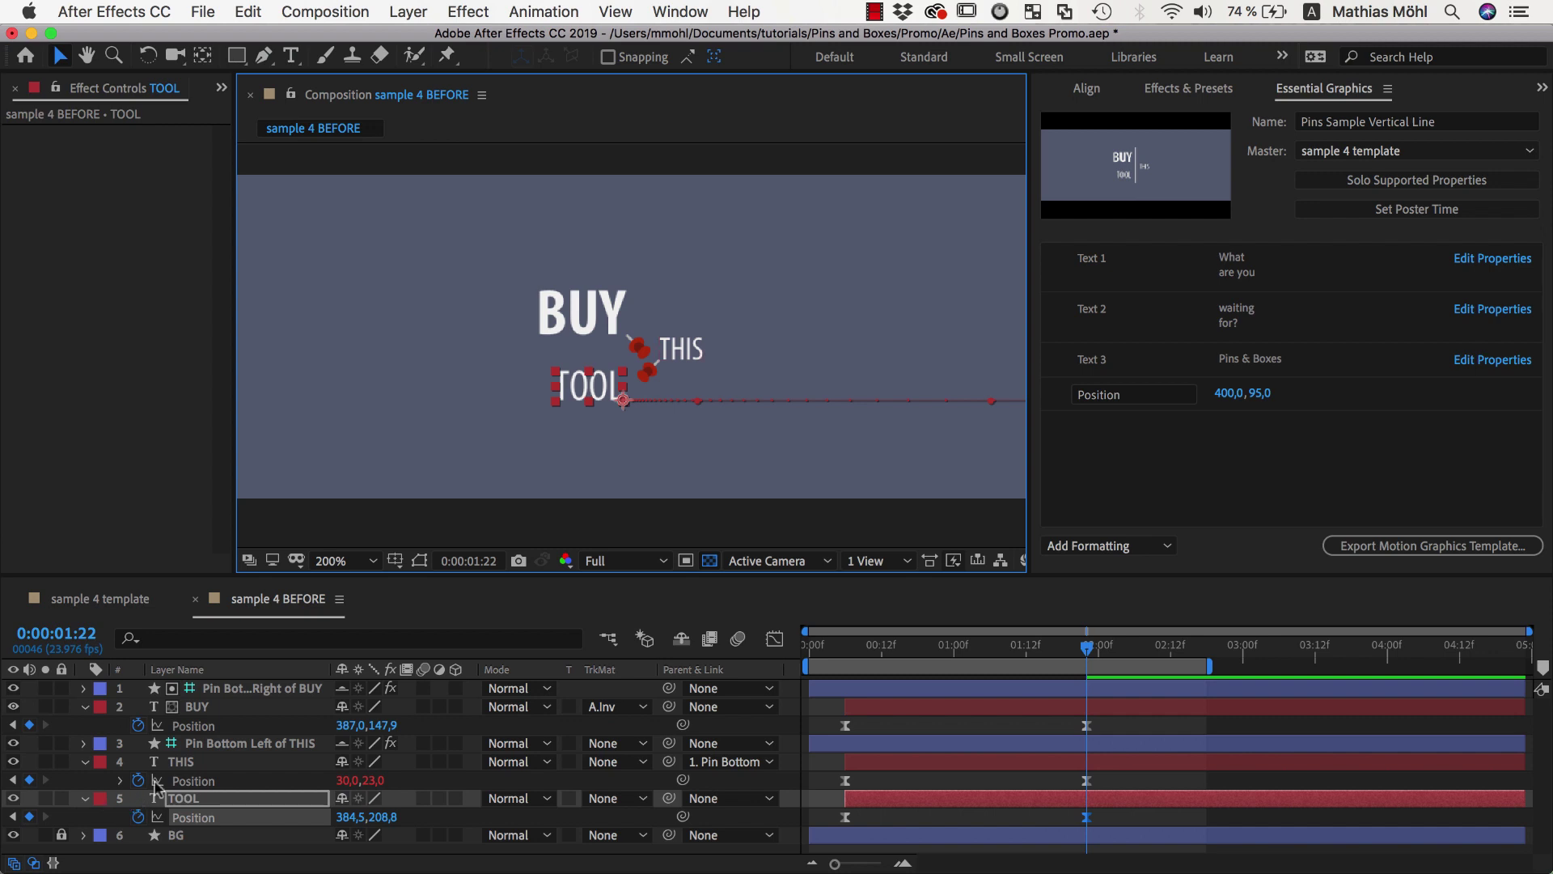
{"action": "left_click", "coordinate": [651, 374]}
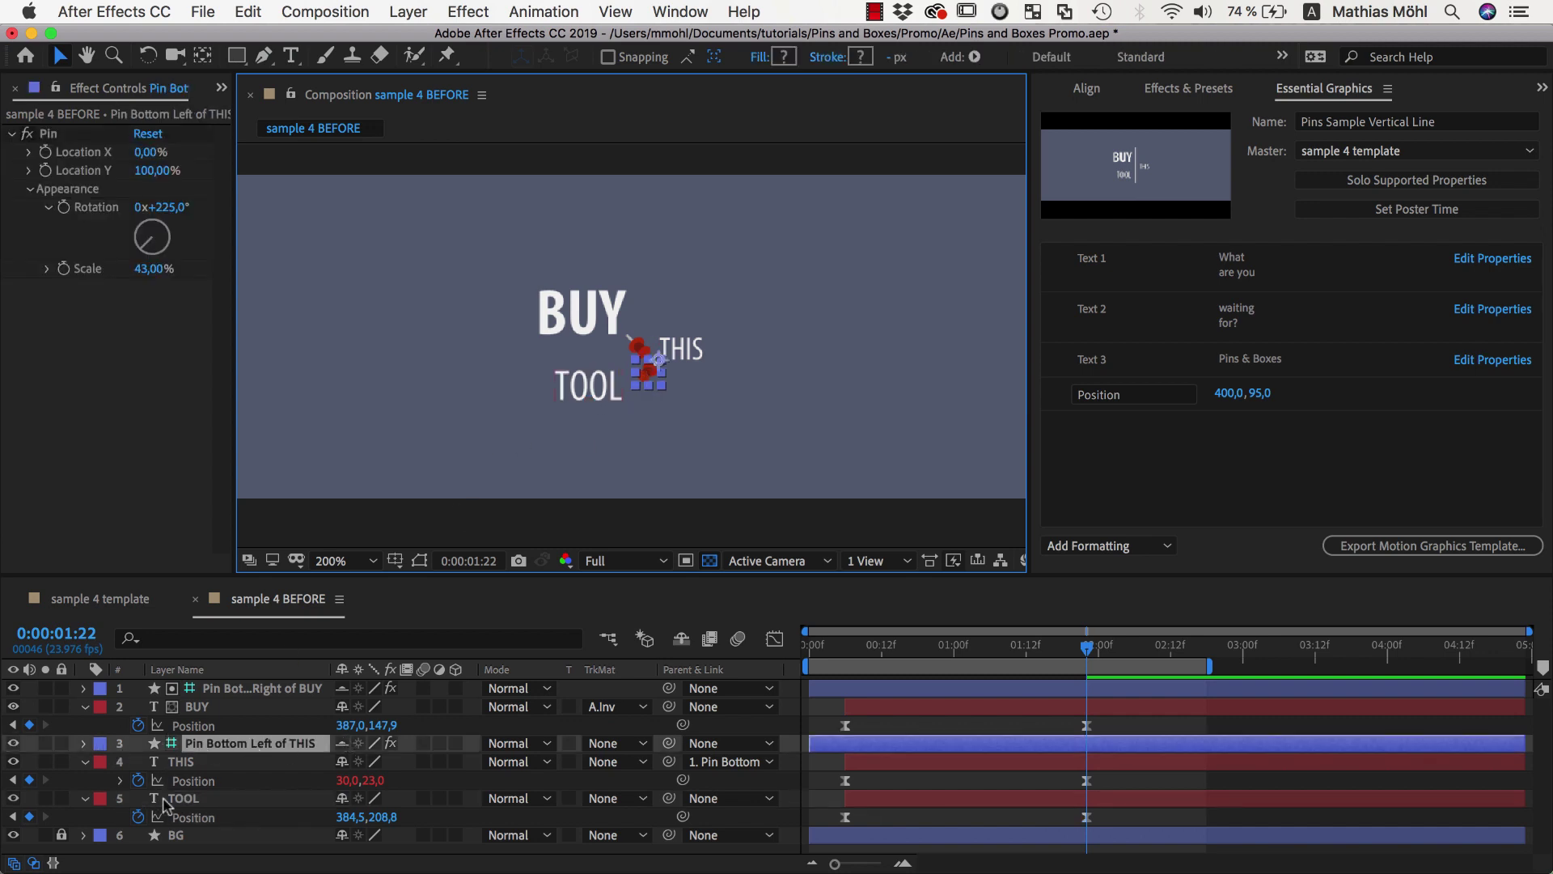
{"action": "left_click", "coordinate": [194, 799]}
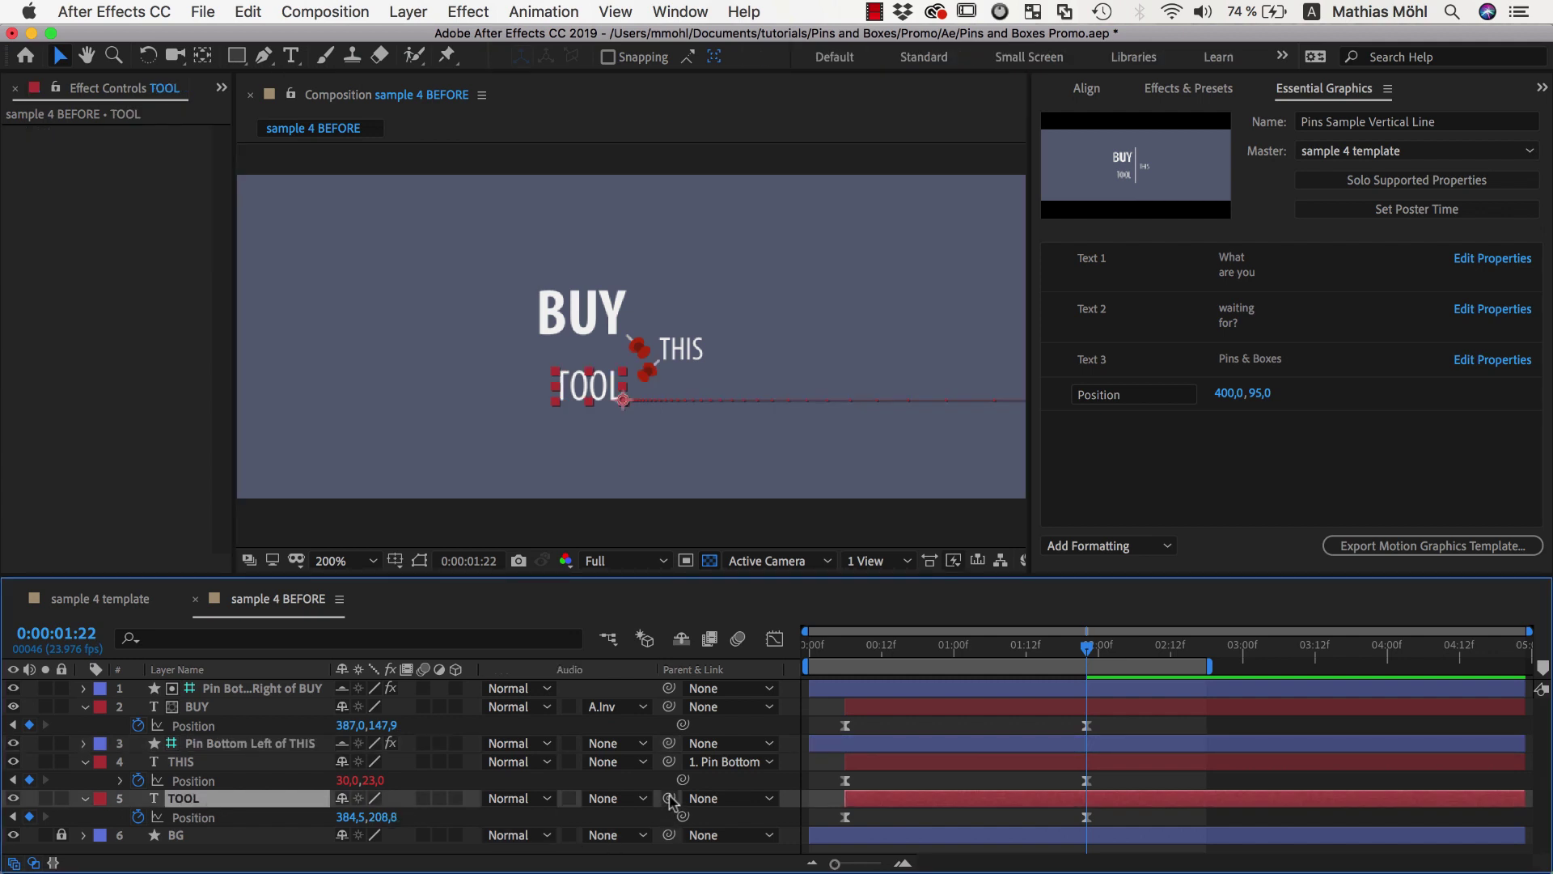
{"action": "left_click_drag", "start_coordinate": [669, 798], "coordinate": [302, 744]}
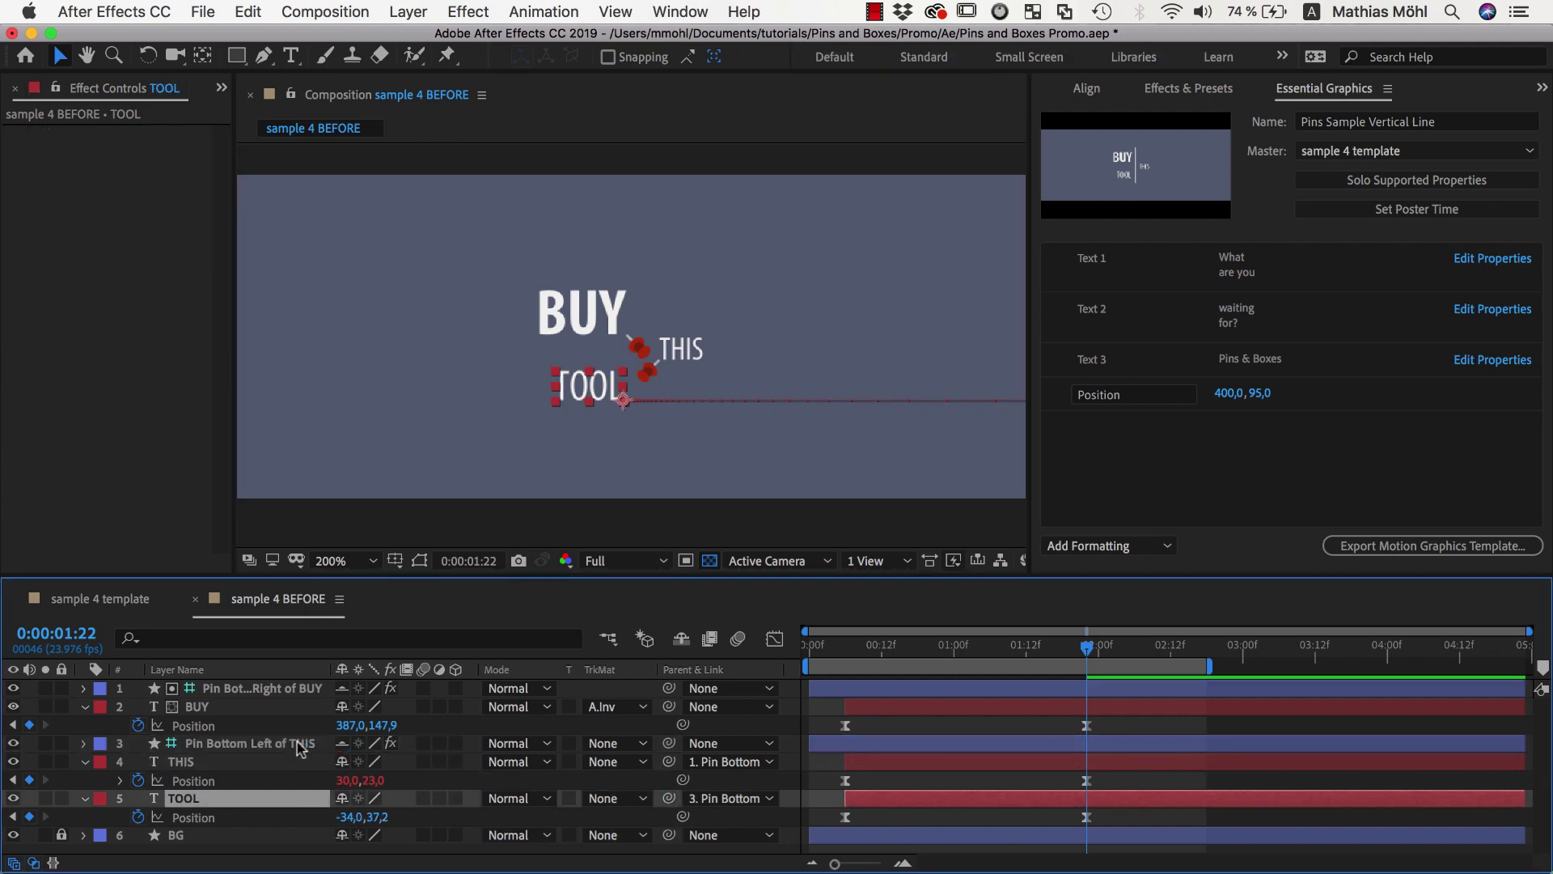
{"action": "left_click", "coordinate": [606, 323]}
{"action": "key", "text": "super+t"}
{"action": "type", "text": "l"}
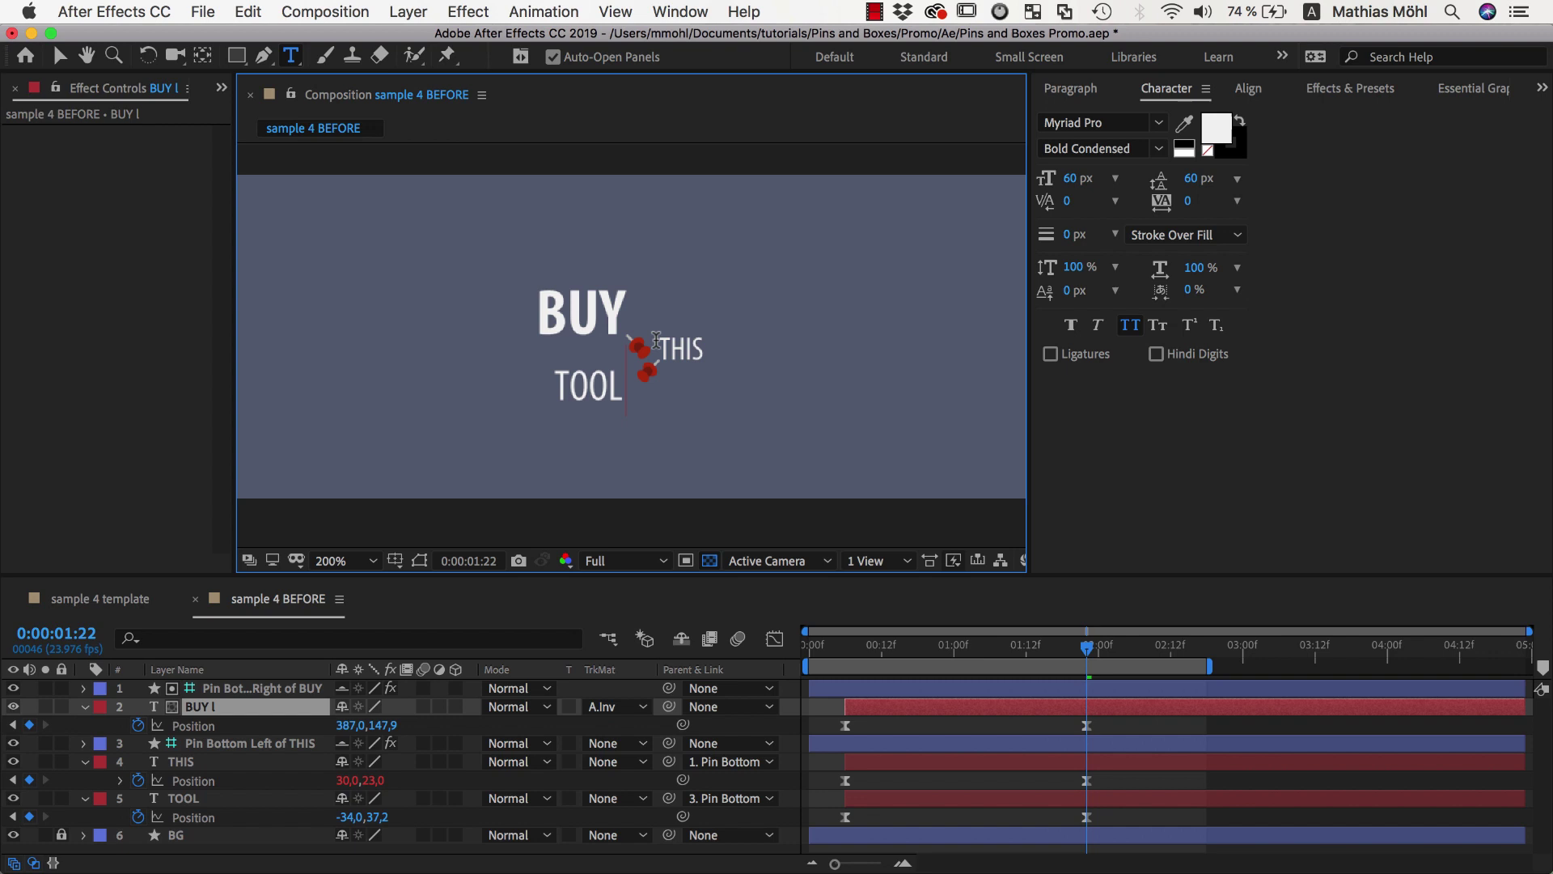
{"action": "type", "text": "ine"}
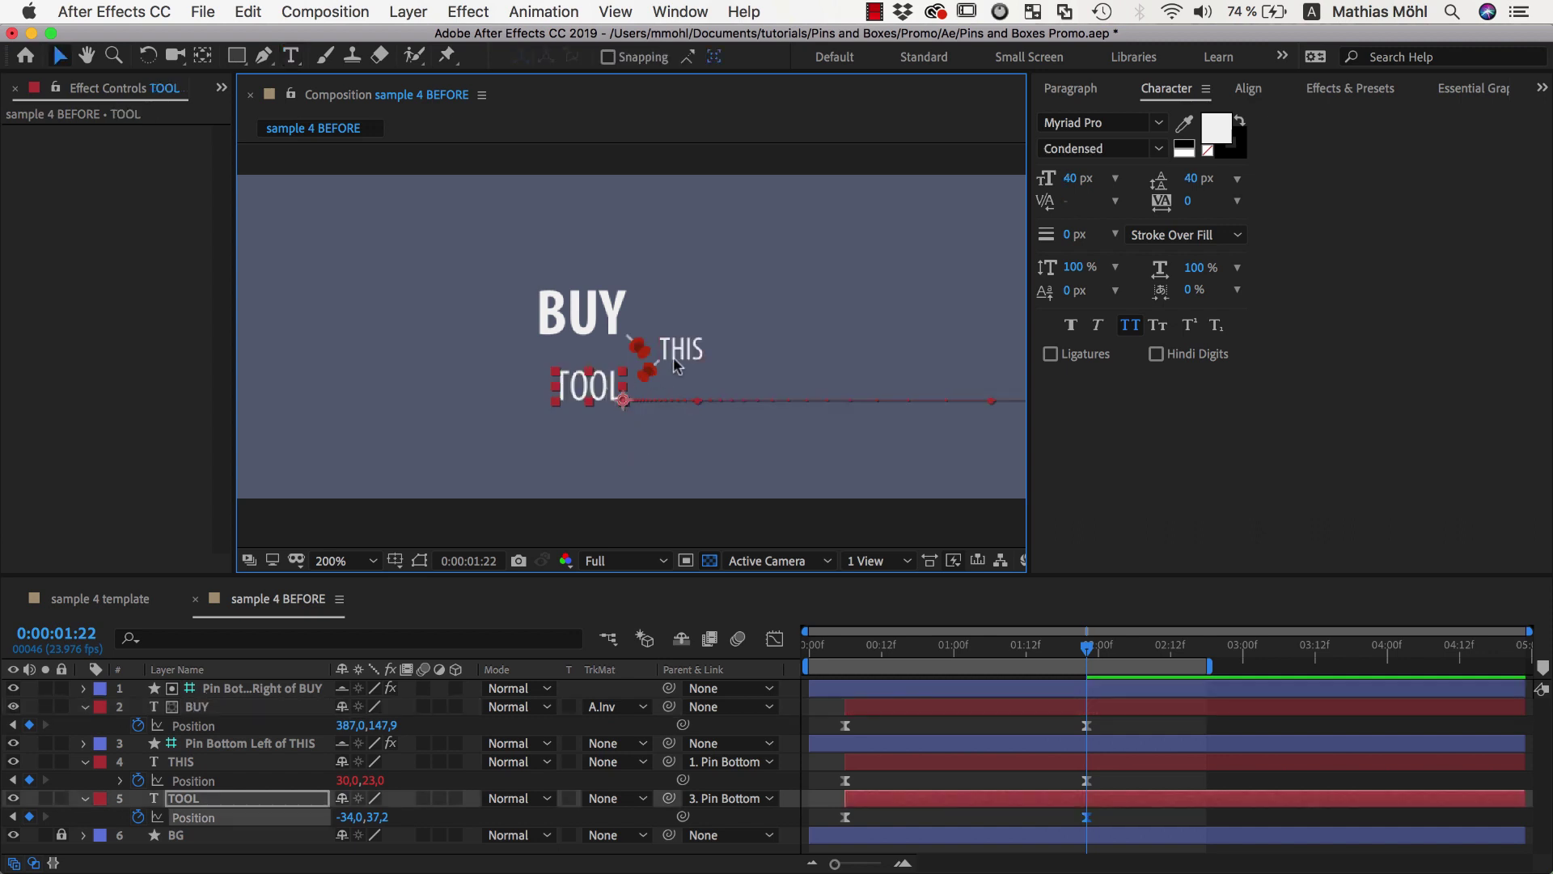
{"action": "left_click", "coordinate": [700, 352]}
{"action": "key", "text": "Return"}
{"action": "type", "text": "line two"}
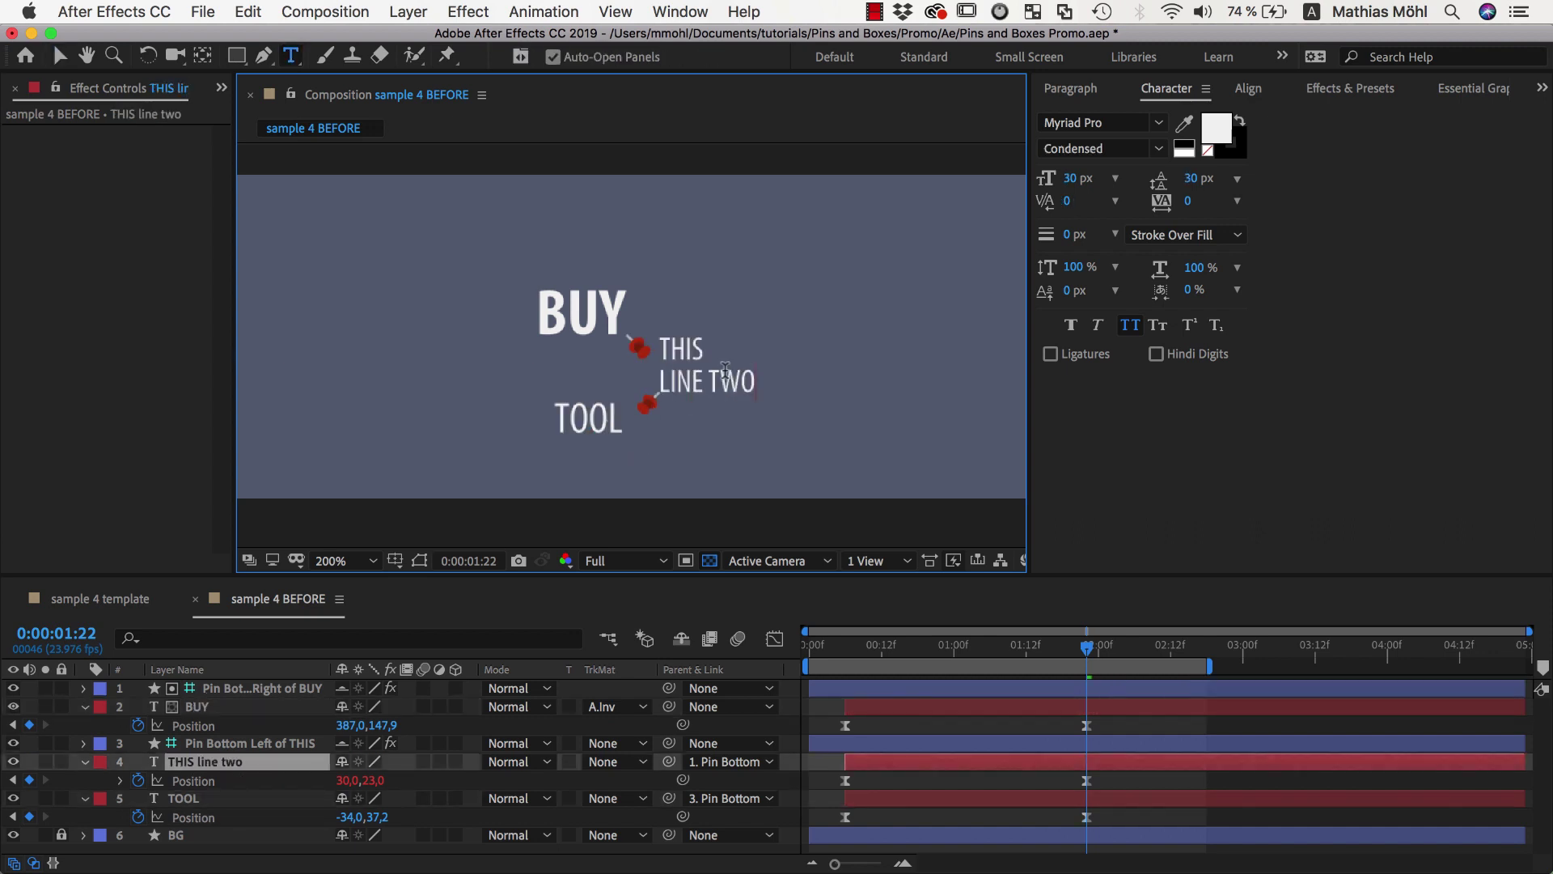
{"action": "key", "text": "BackSpace"}
{"action": "key", "text": "BackSpace"}
{"action": "key", "text": "BackSpace"}
{"action": "key", "text": "BackSpace"}
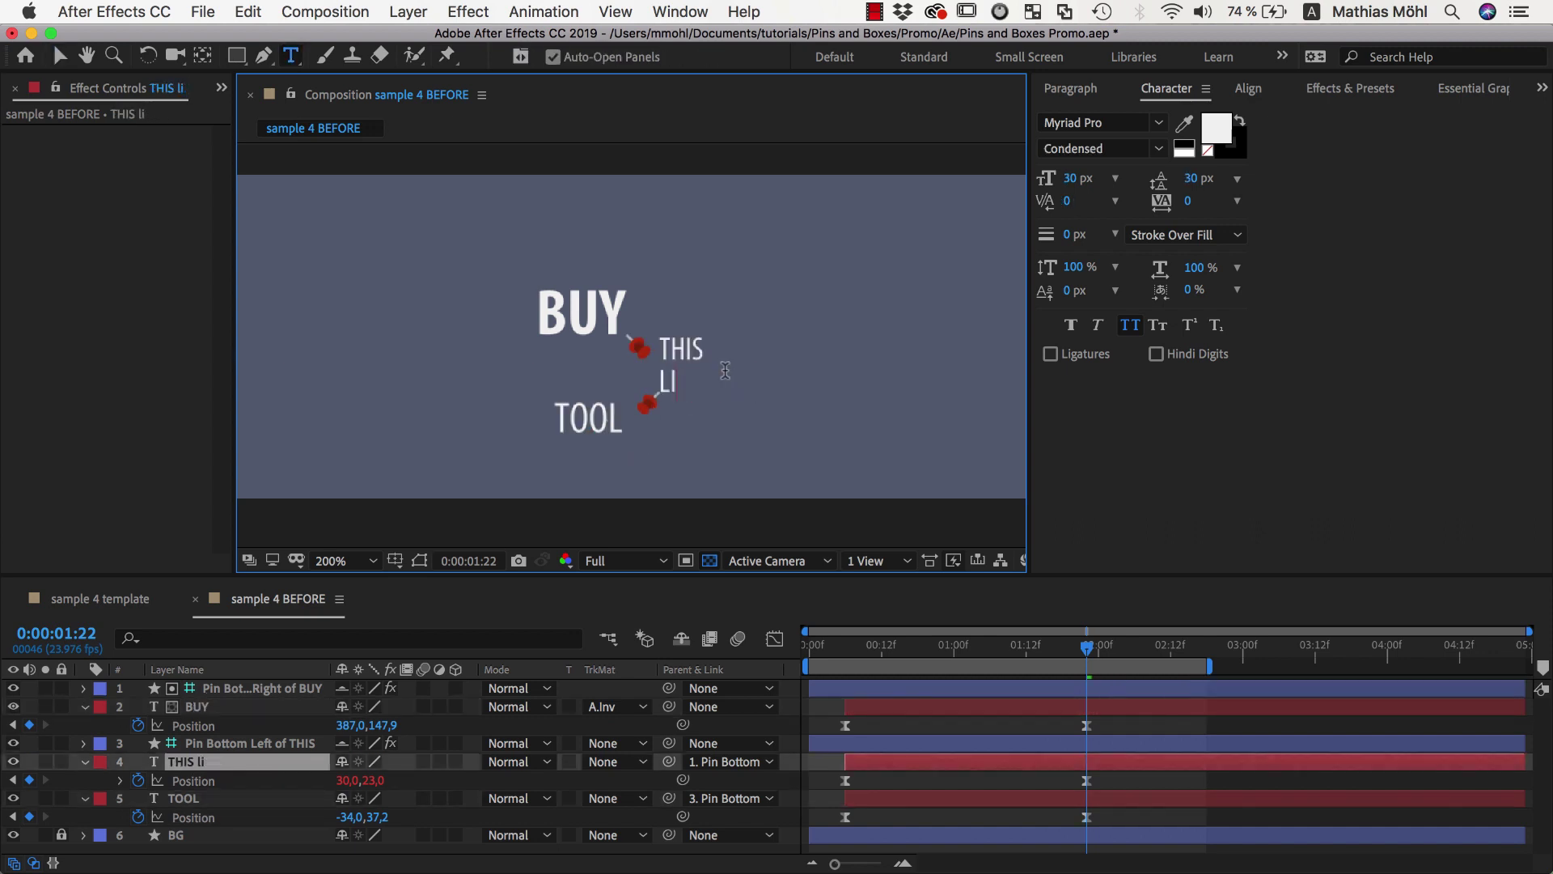
{"action": "key", "text": "BackSpace"}
{"action": "key", "text": "BackSpace"}
{"action": "key", "text": "BackSpace"}
{"action": "left_click", "coordinate": [60, 55]}
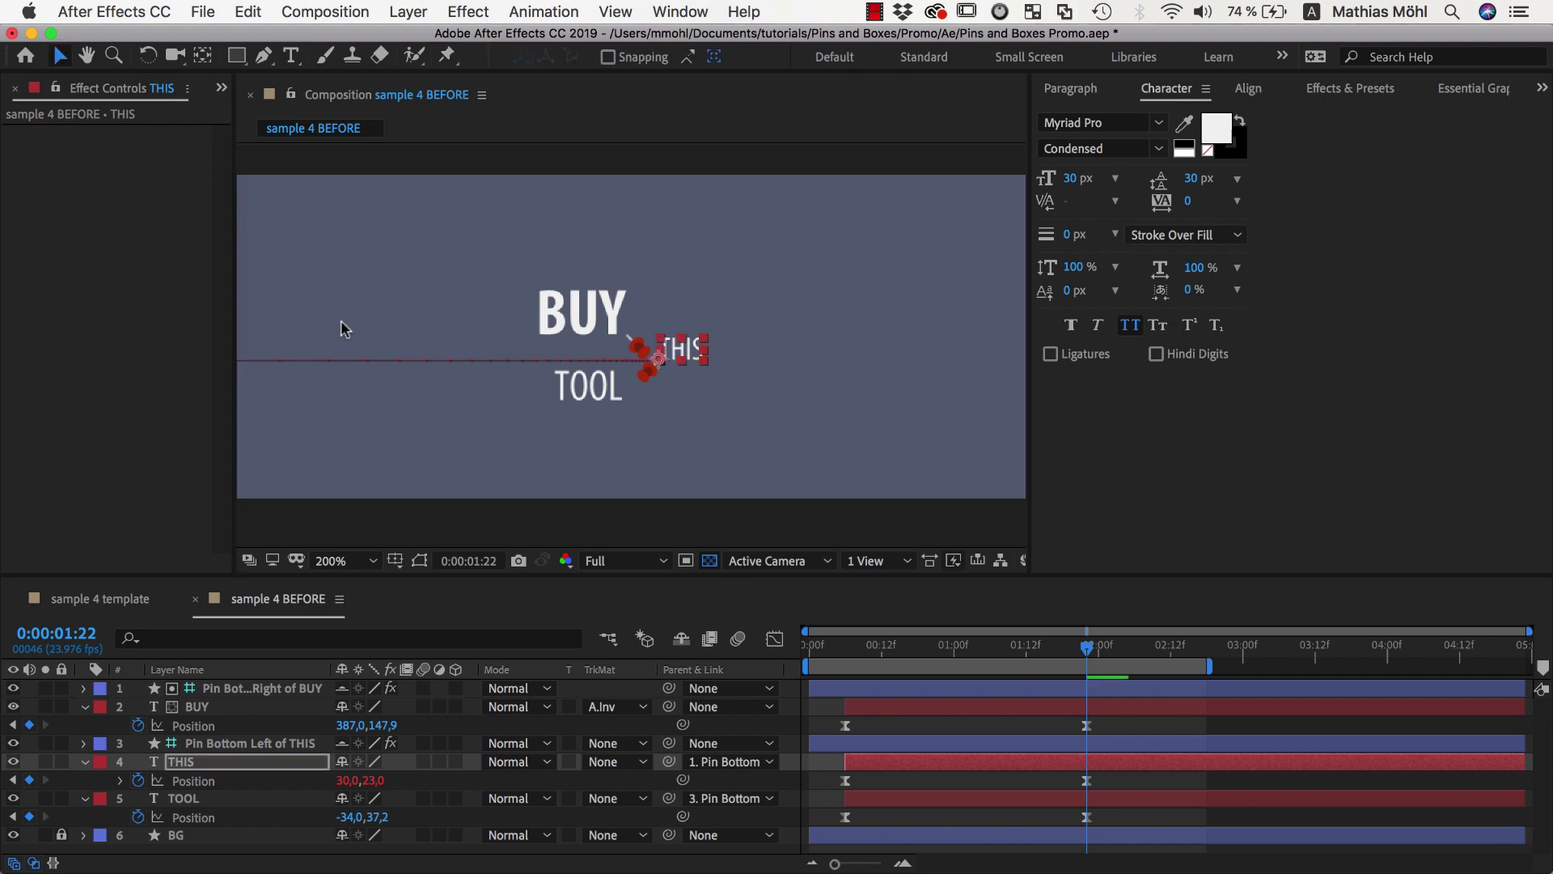
{"action": "left_click", "coordinate": [426, 439]}
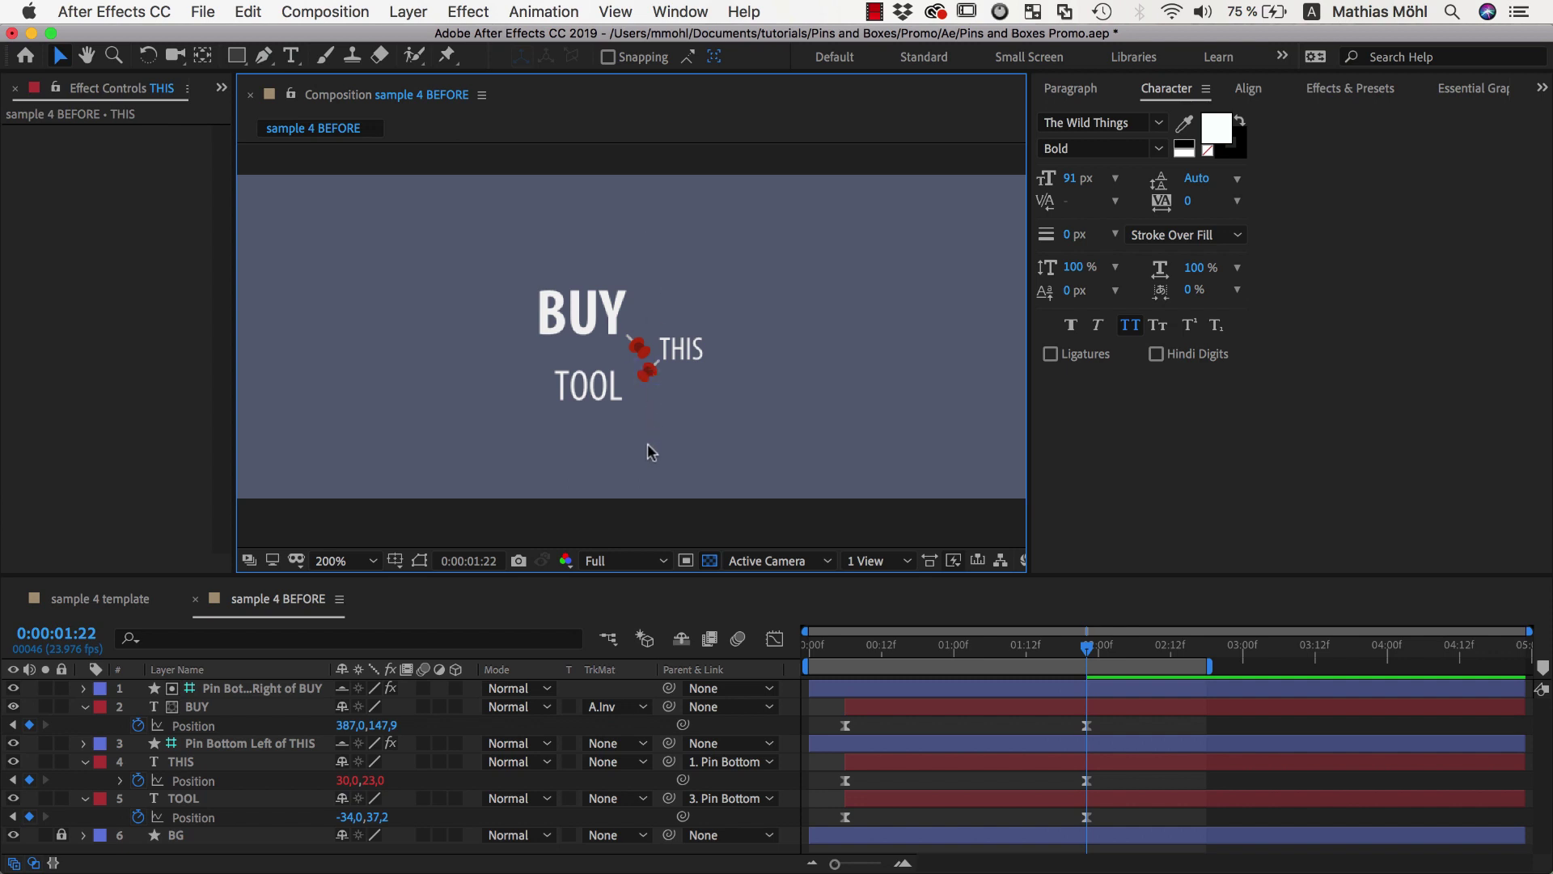
{"action": "key", "text": "period"}
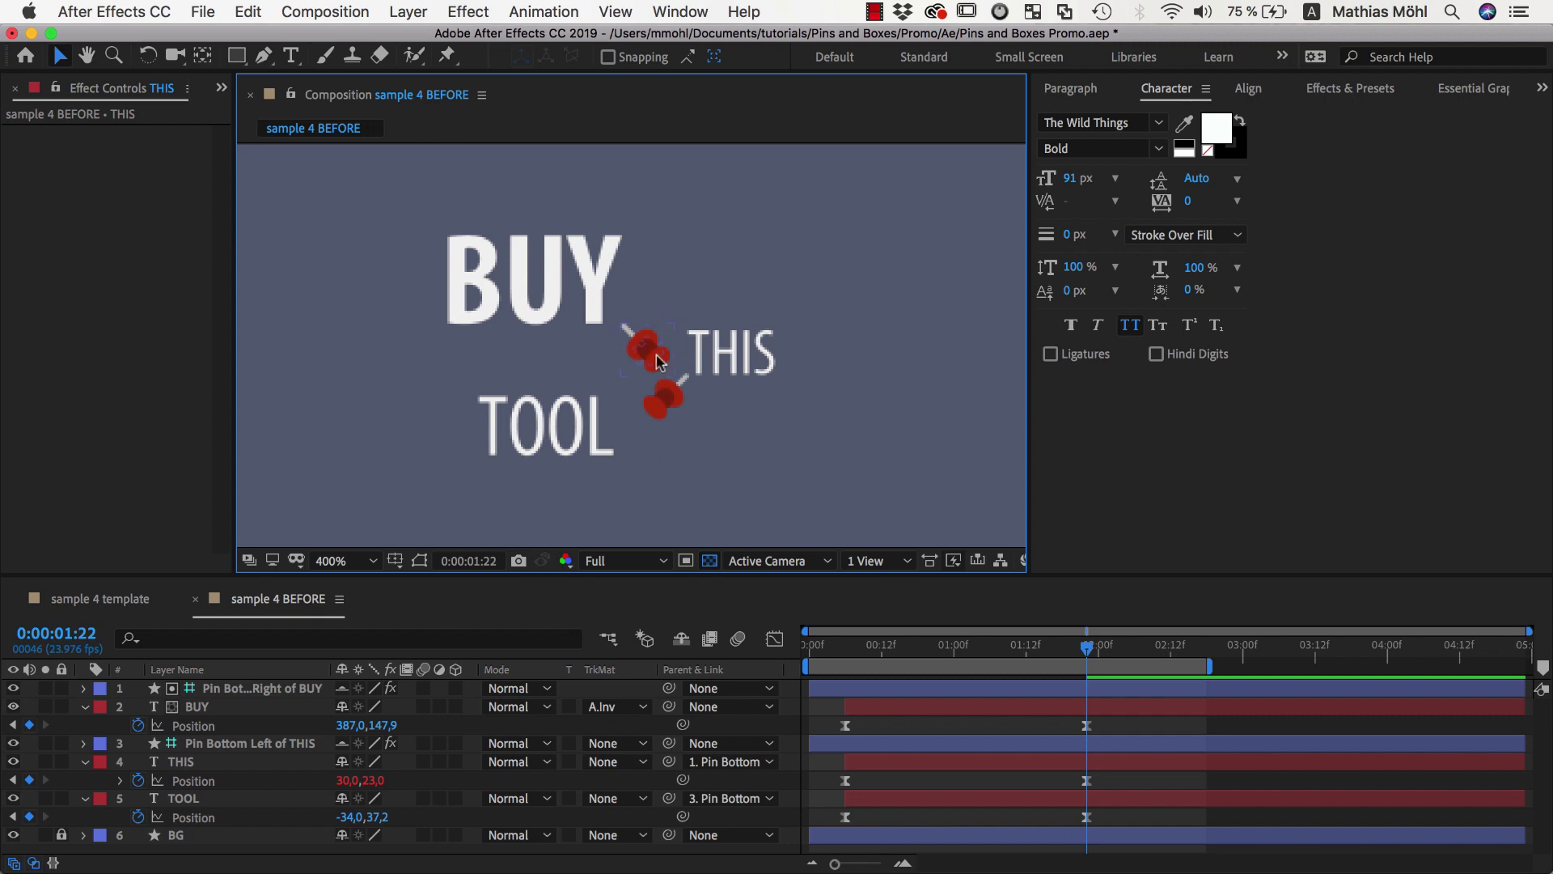
{"action": "key", "text": "comma"}
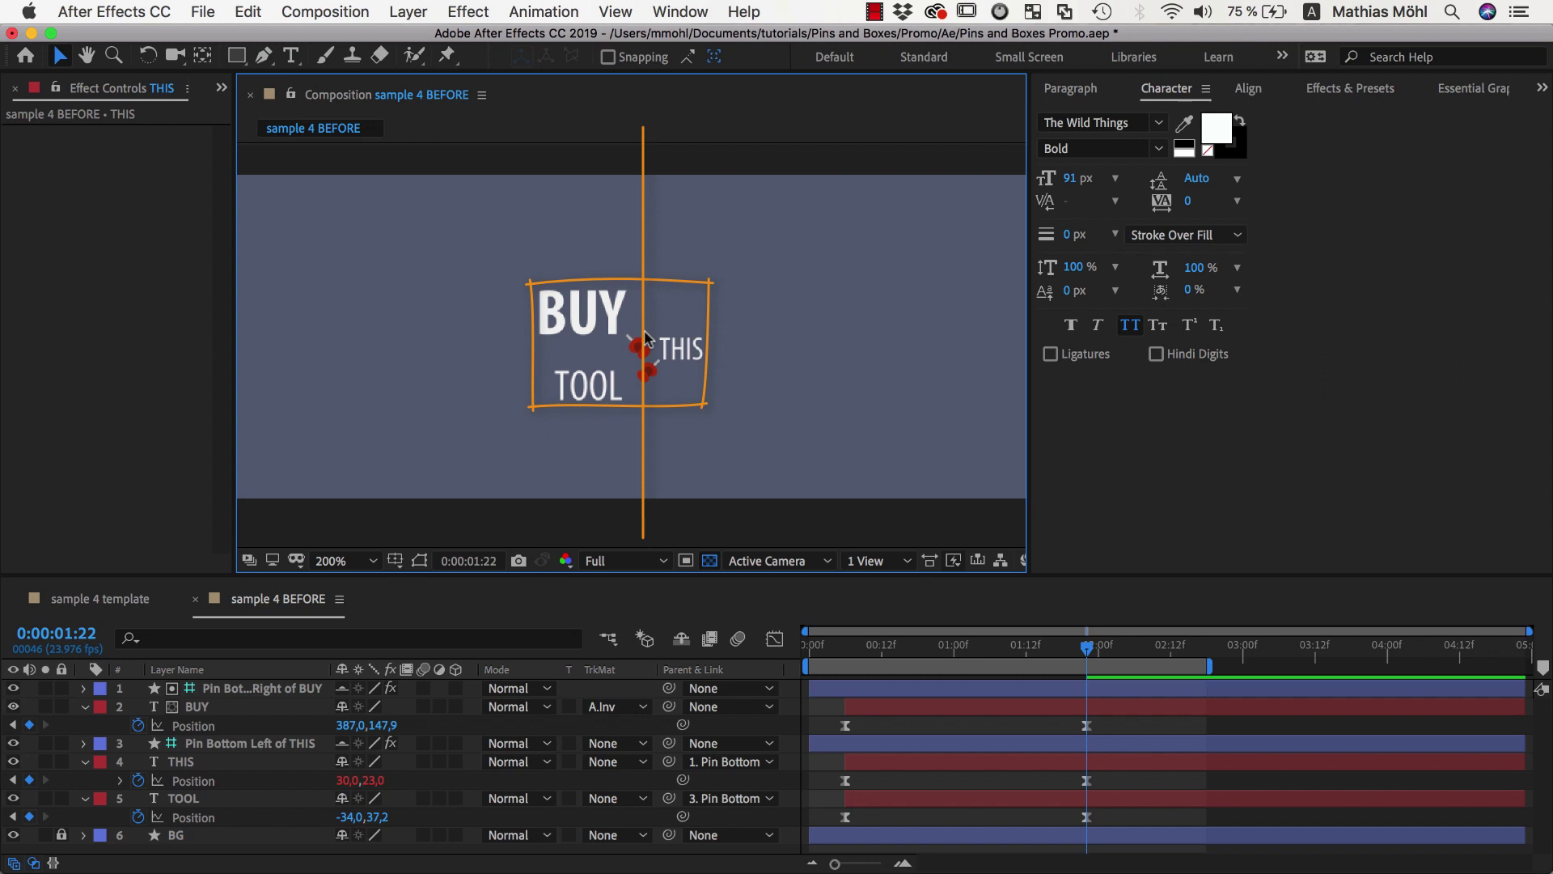
{"action": "left_click", "coordinate": [679, 350]}
{"action": "key", "text": "super+t"}
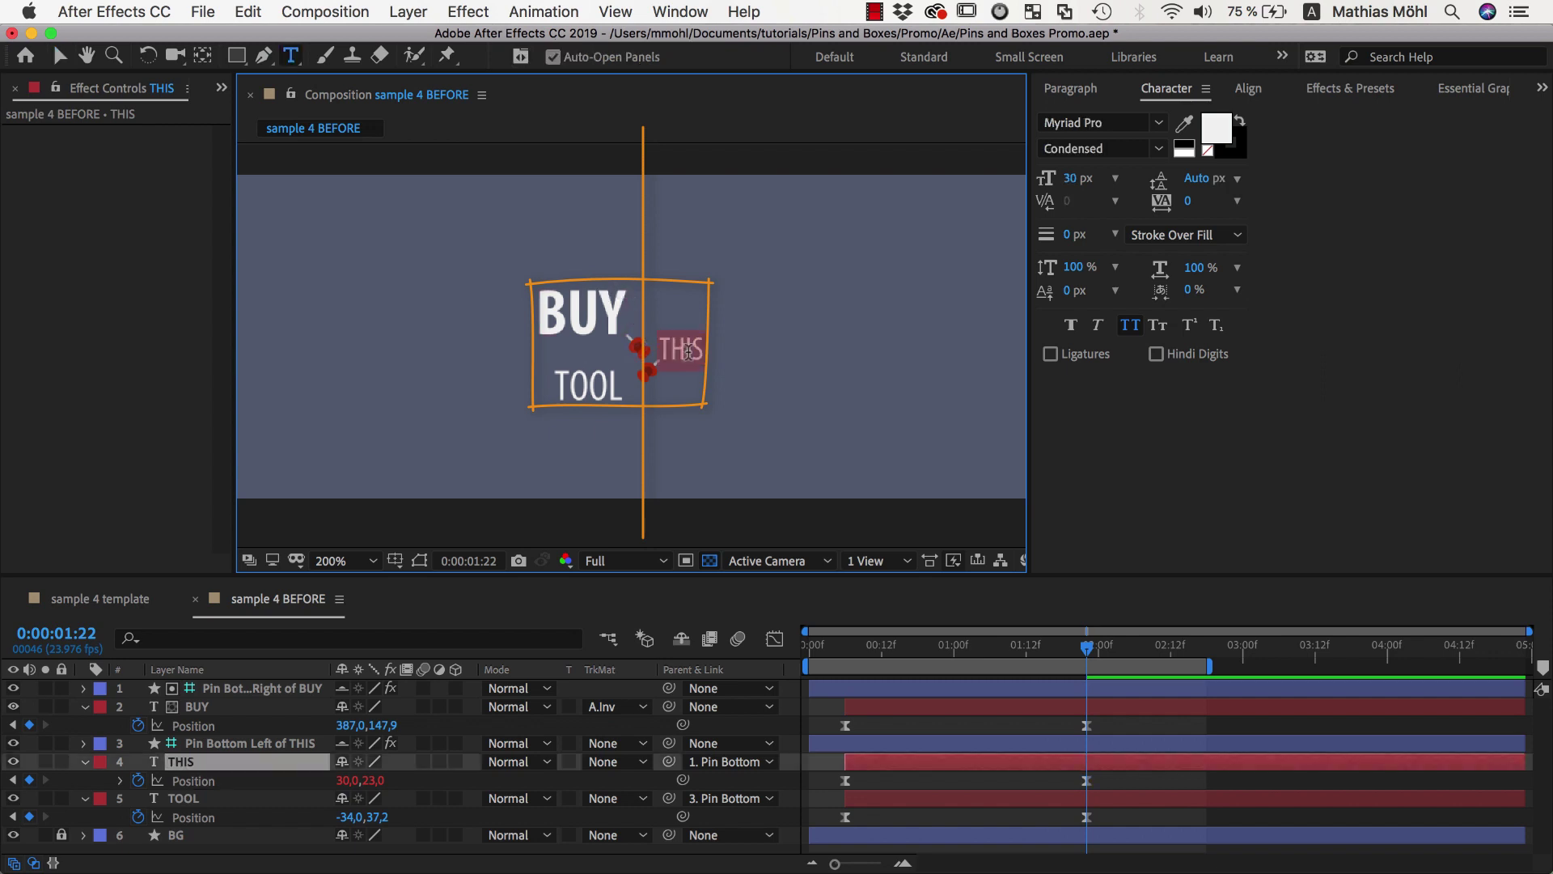
{"action": "type", "text": "very long"}
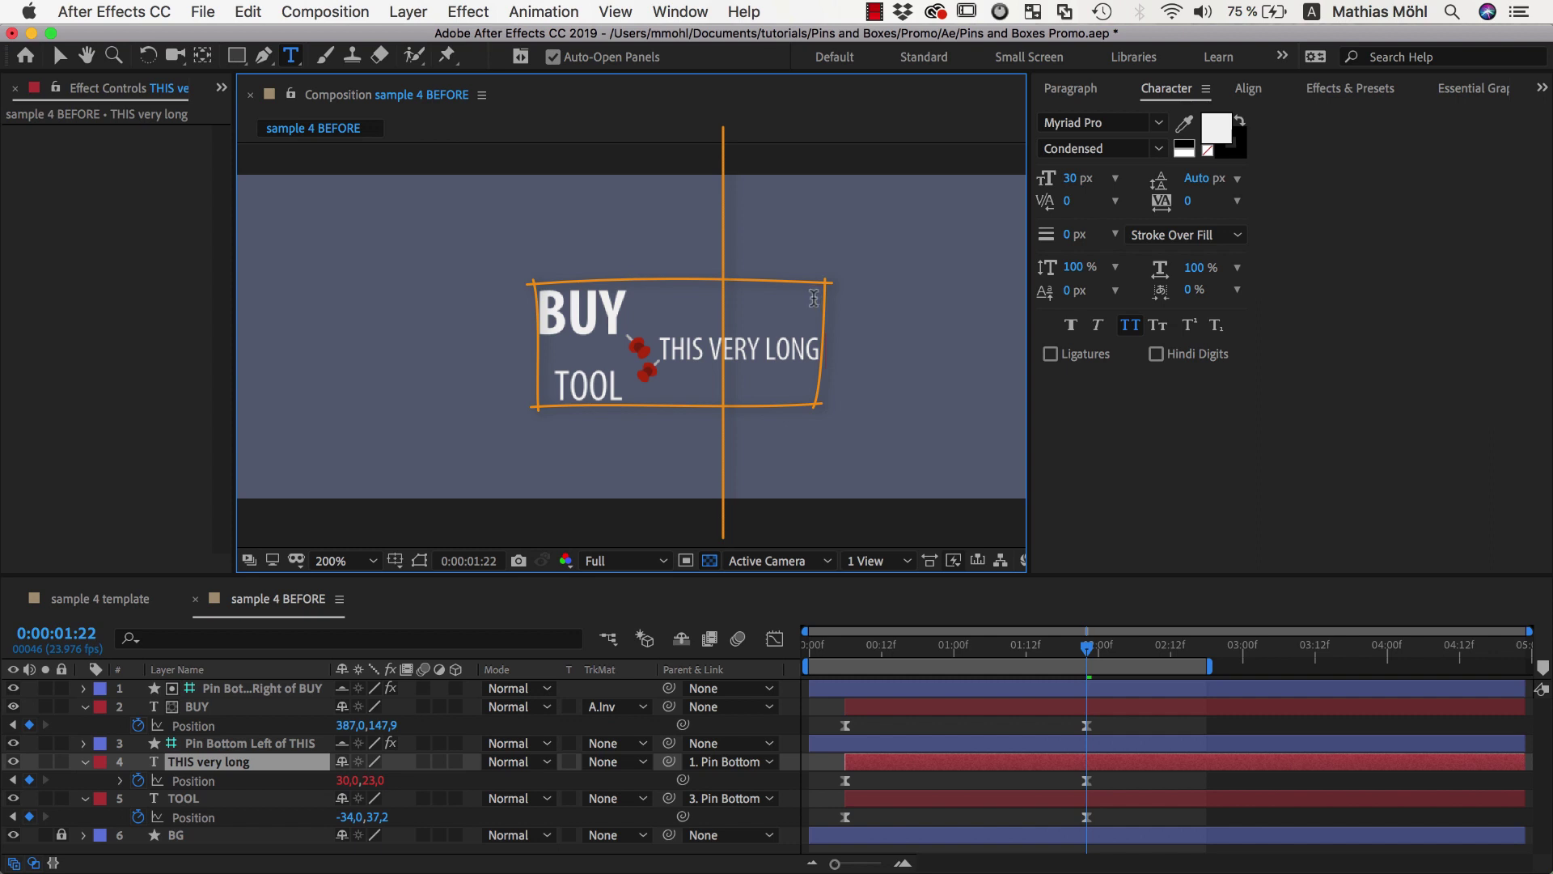
{"action": "key", "text": "shift+alt+Left"}
{"action": "key", "text": "shift+alt+Left"}
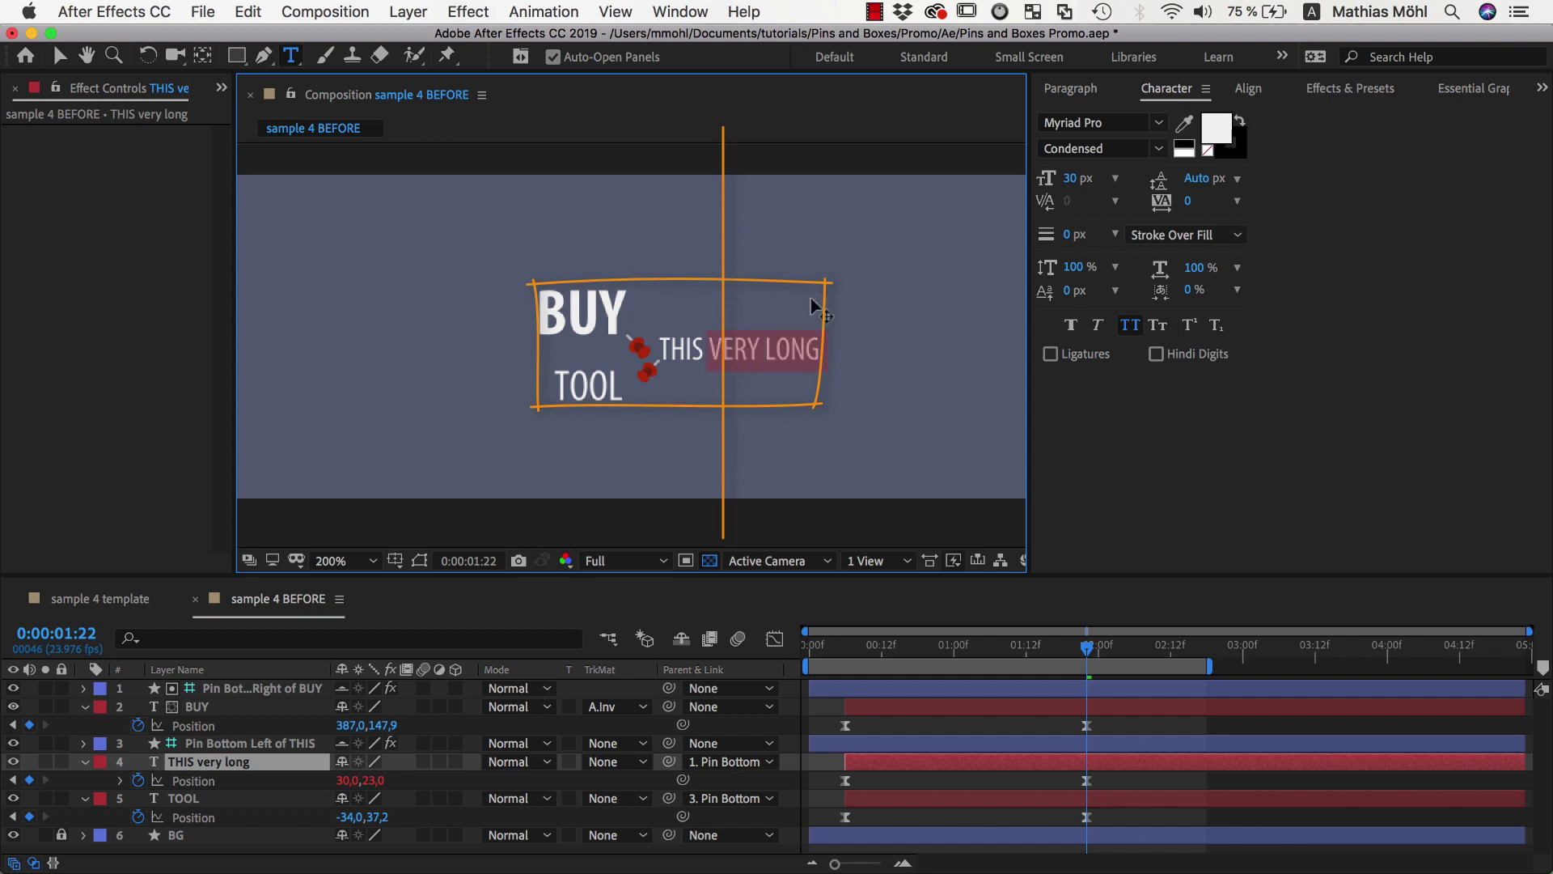
{"action": "key", "text": "BackSpace"}
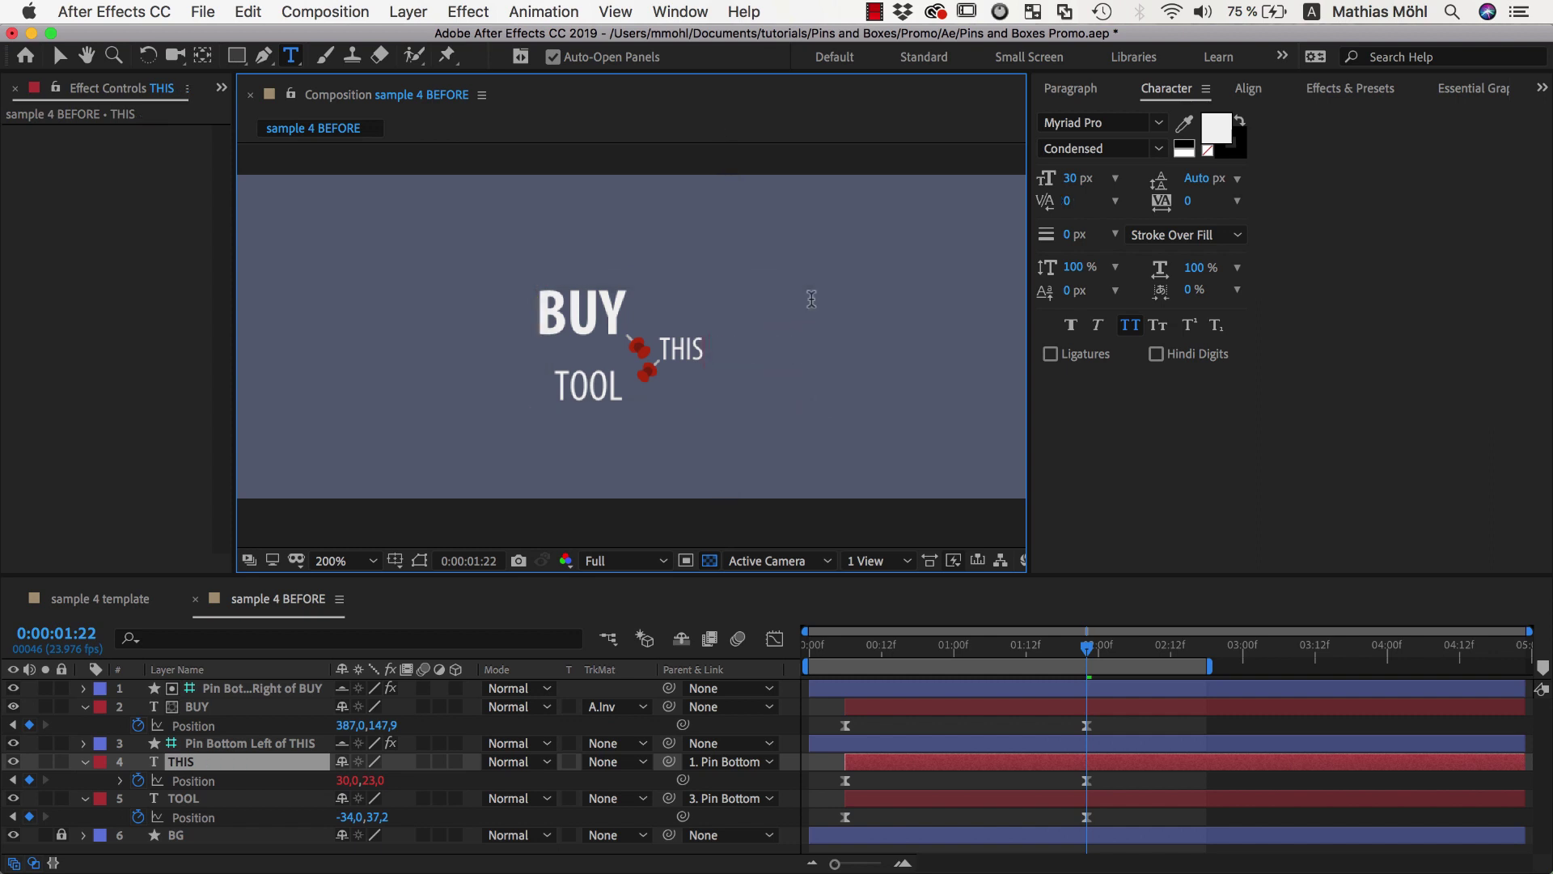
{"action": "left_click", "coordinate": [60, 55]}
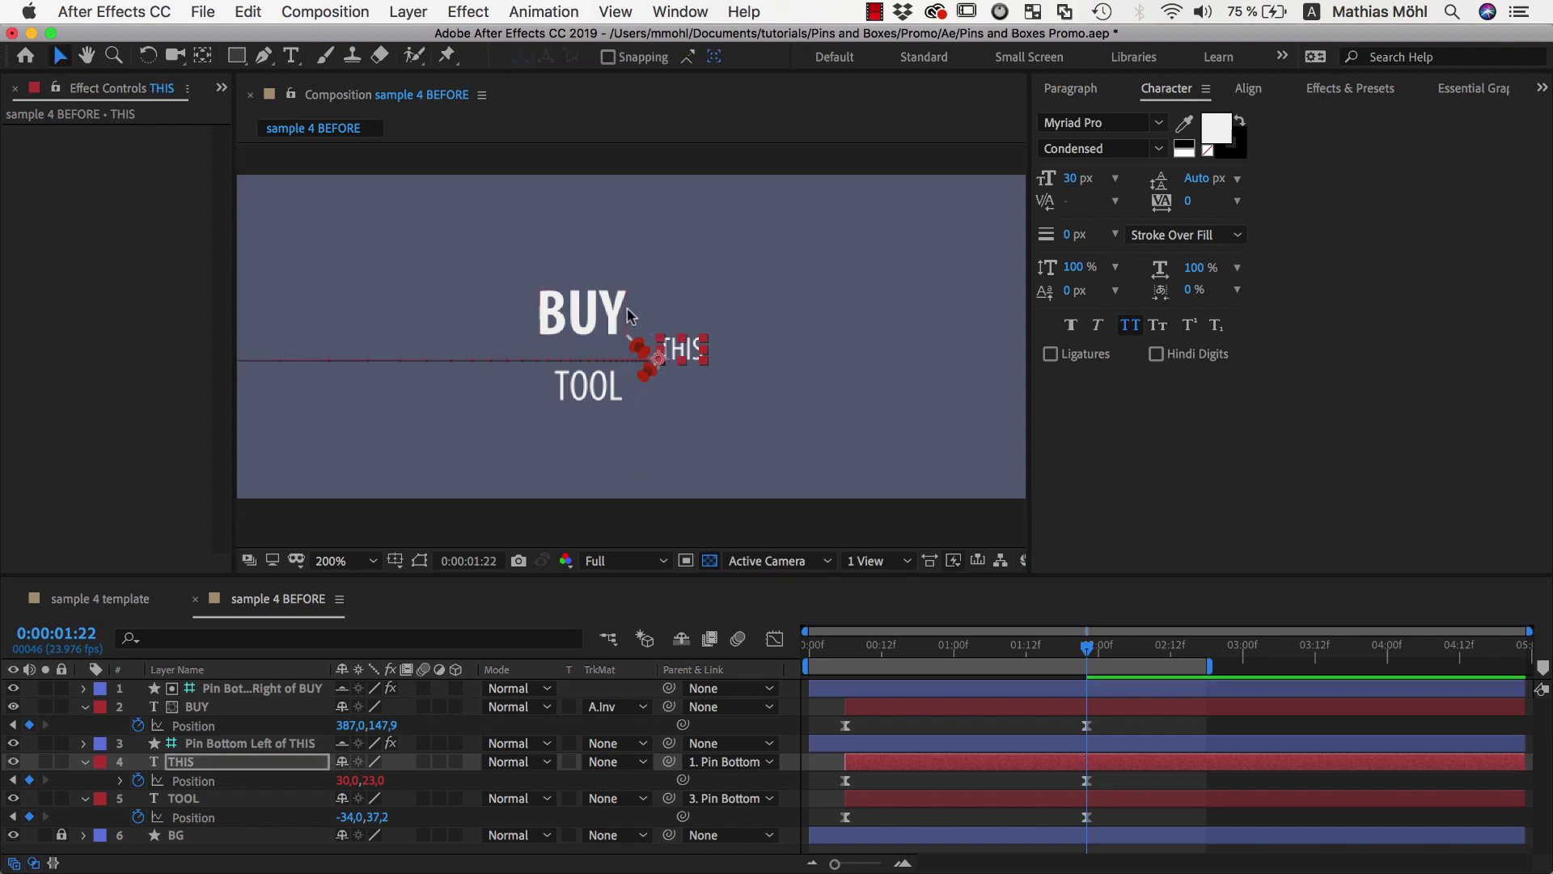
{"action": "left_click", "coordinate": [658, 419]}
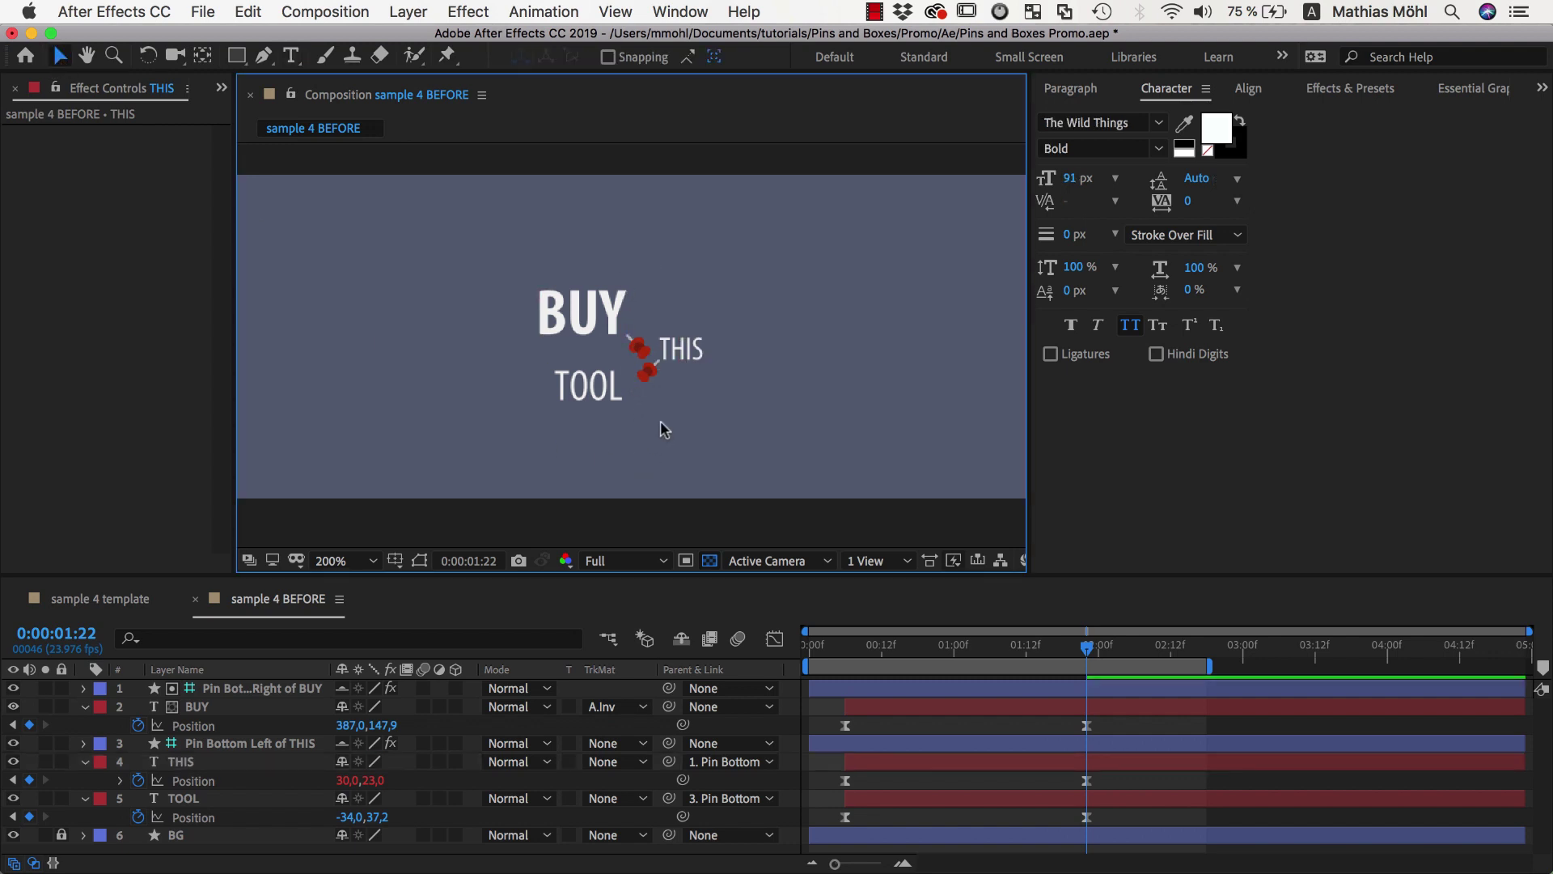
- Select the THIS and BUY pins and zoom in on them
{"action": "left_click", "coordinate": [657, 379]}
{"action": "left_click", "coordinate": [637, 348], "text": "shift"}
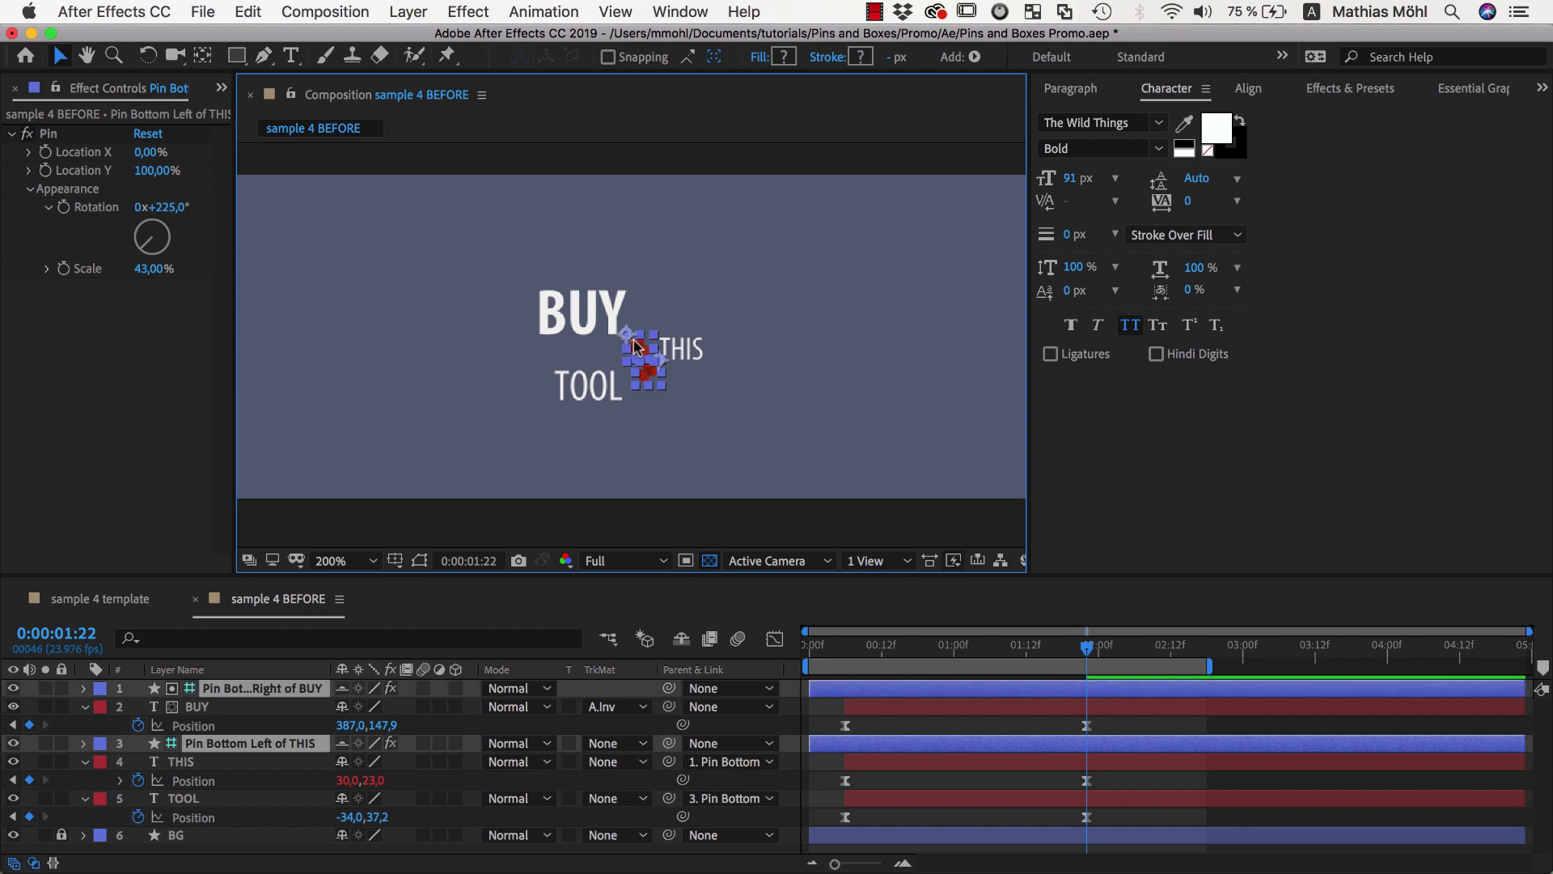
{"action": "key", "text": "period"}
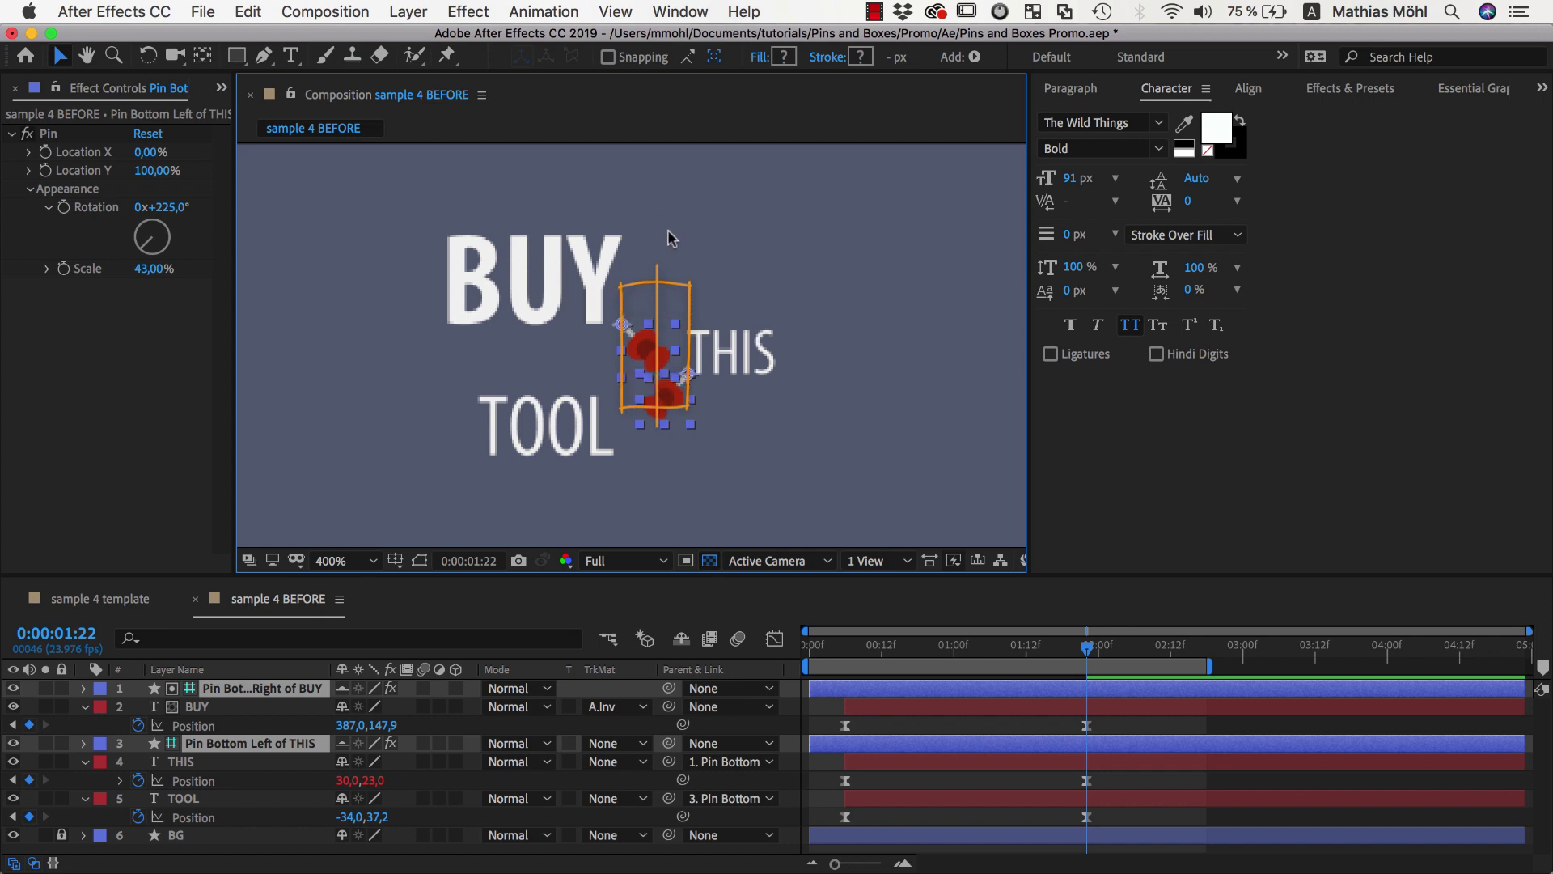
- Add a top-right pin to the BUY layer
{"action": "left_click", "coordinate": [620, 247]}
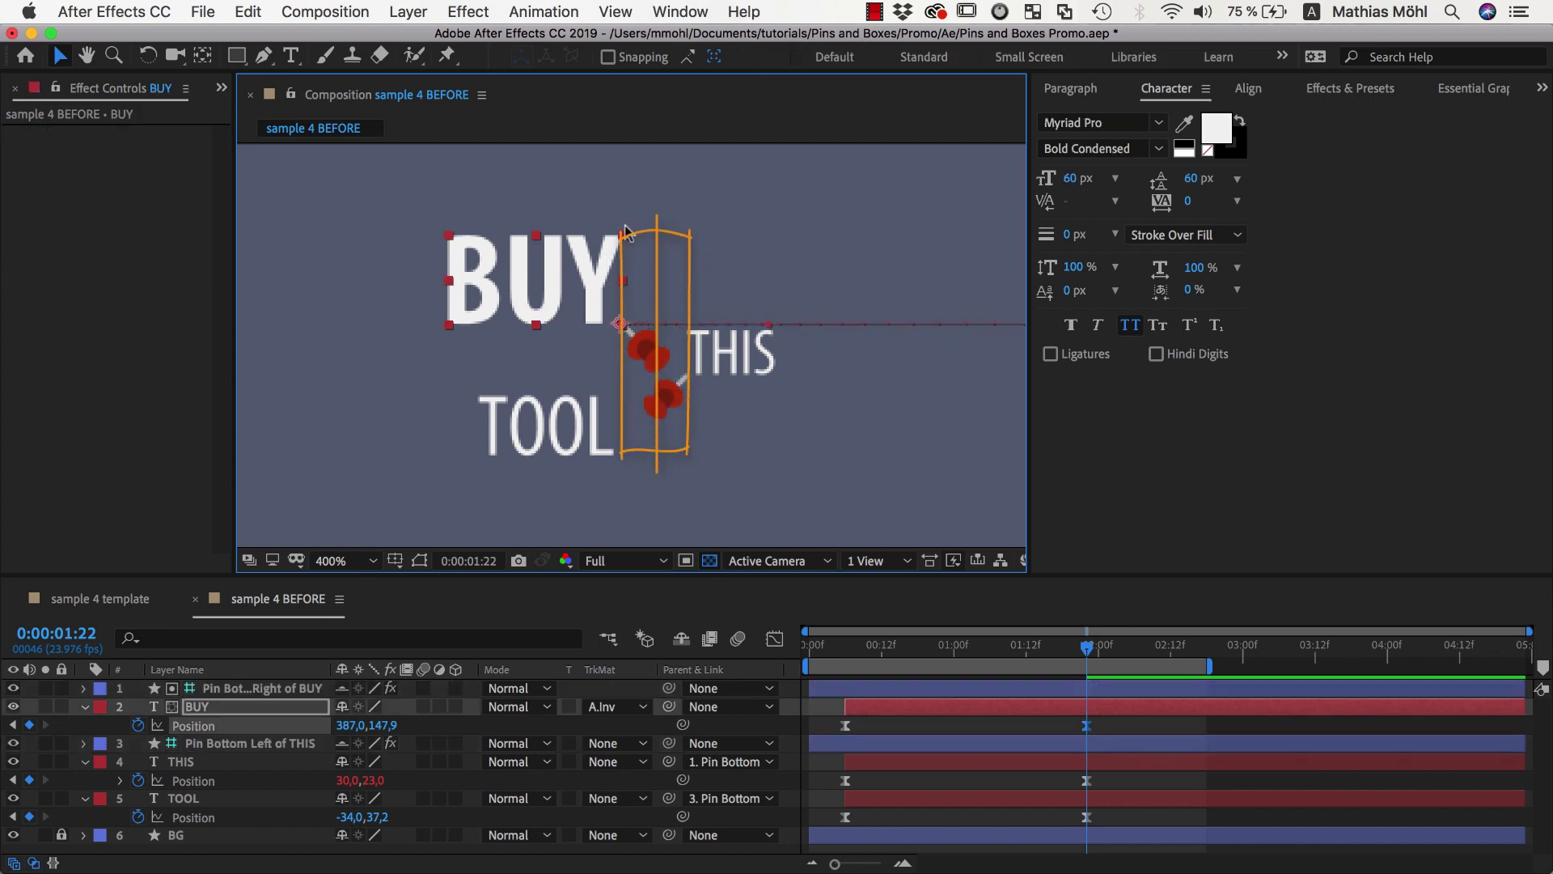
{"action": "left_click", "coordinate": [613, 454]}
{"action": "left_click", "coordinate": [623, 312]}
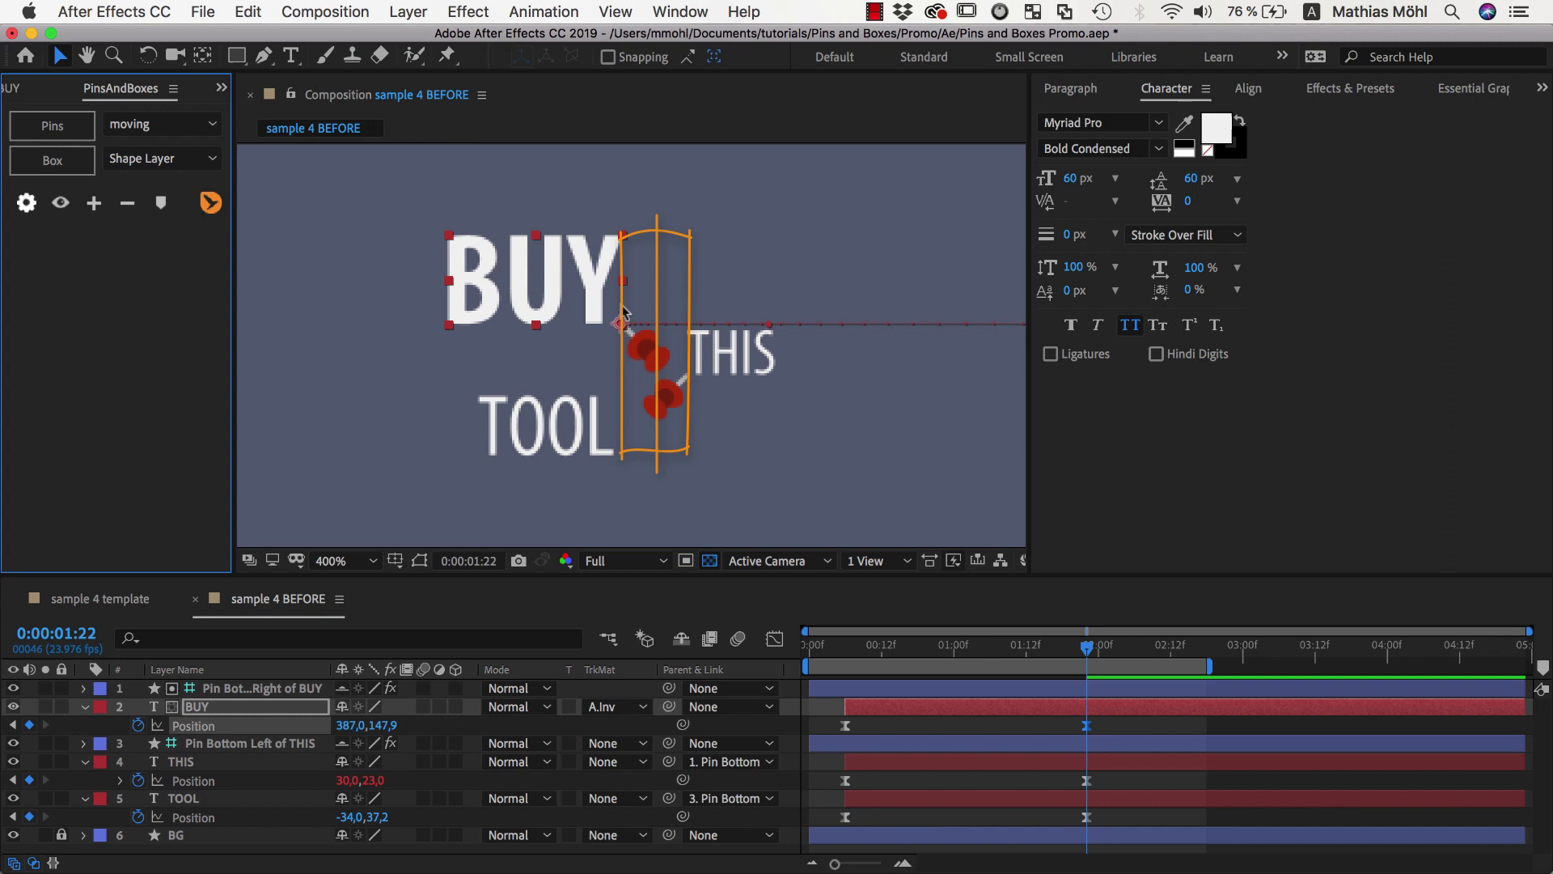
{"action": "left_click", "coordinate": [52, 125]}
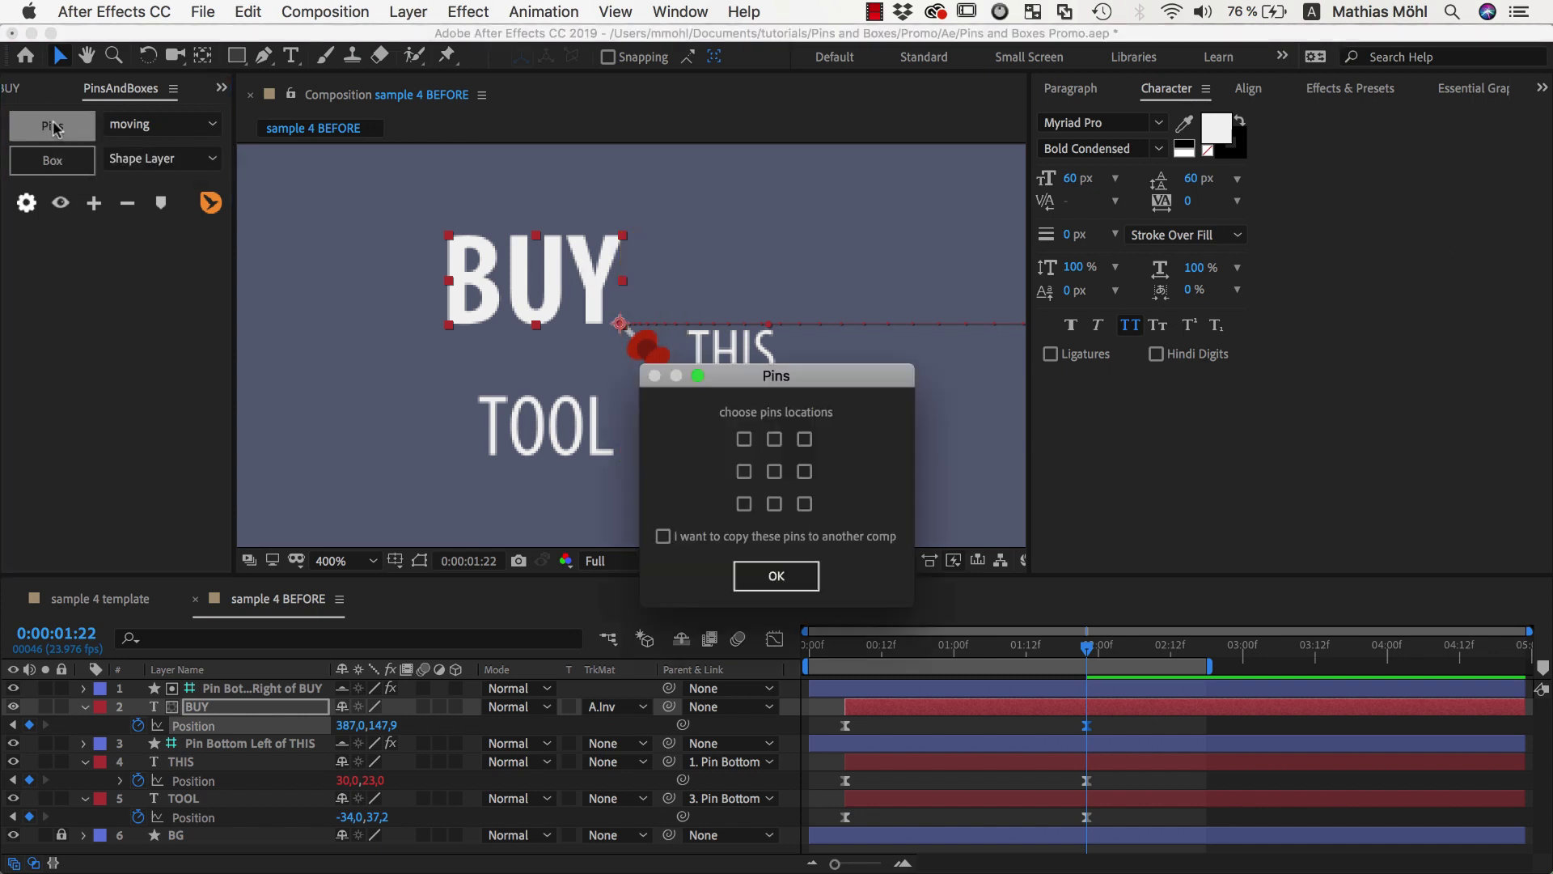
{"action": "left_click", "coordinate": [804, 439]}
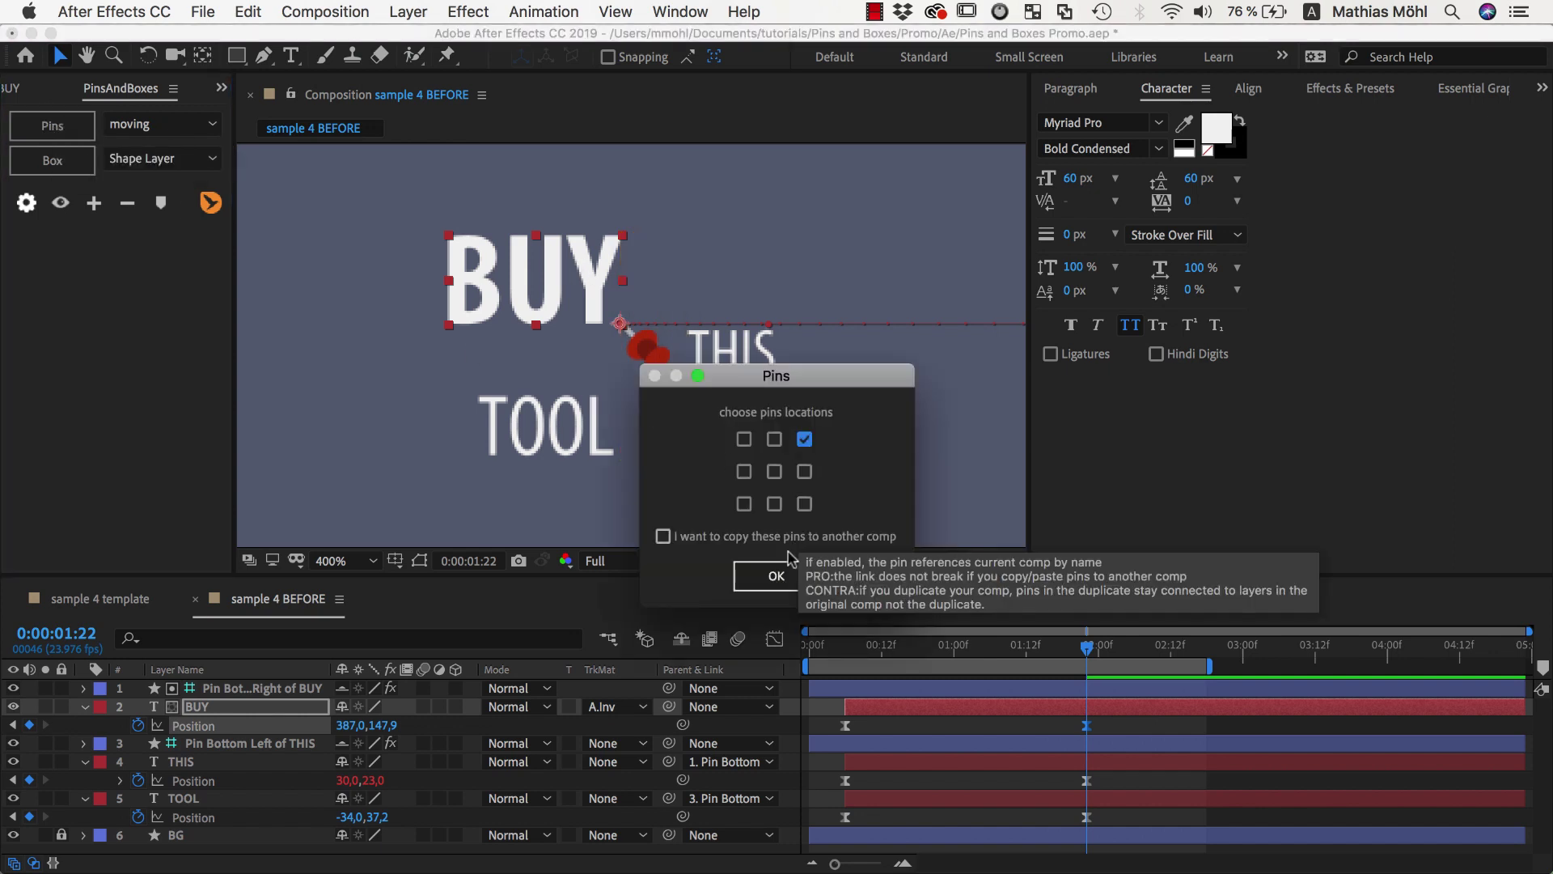
{"action": "left_click", "coordinate": [776, 576]}
- Add a bottom-right pin to the TOOL layer
{"action": "left_click", "coordinate": [581, 421]}
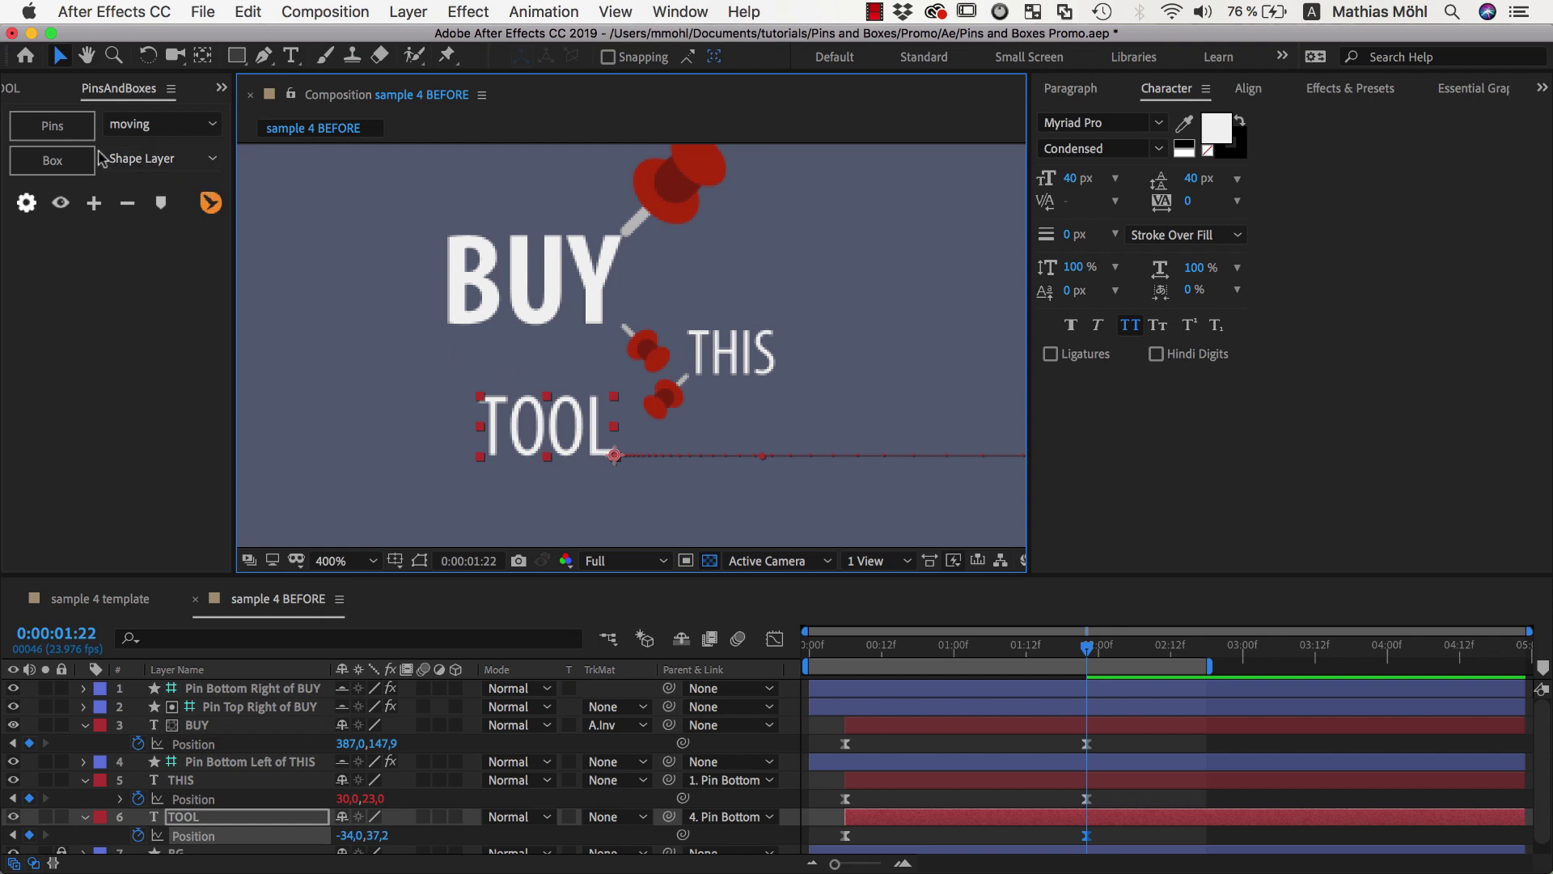
{"action": "left_click", "coordinate": [65, 131]}
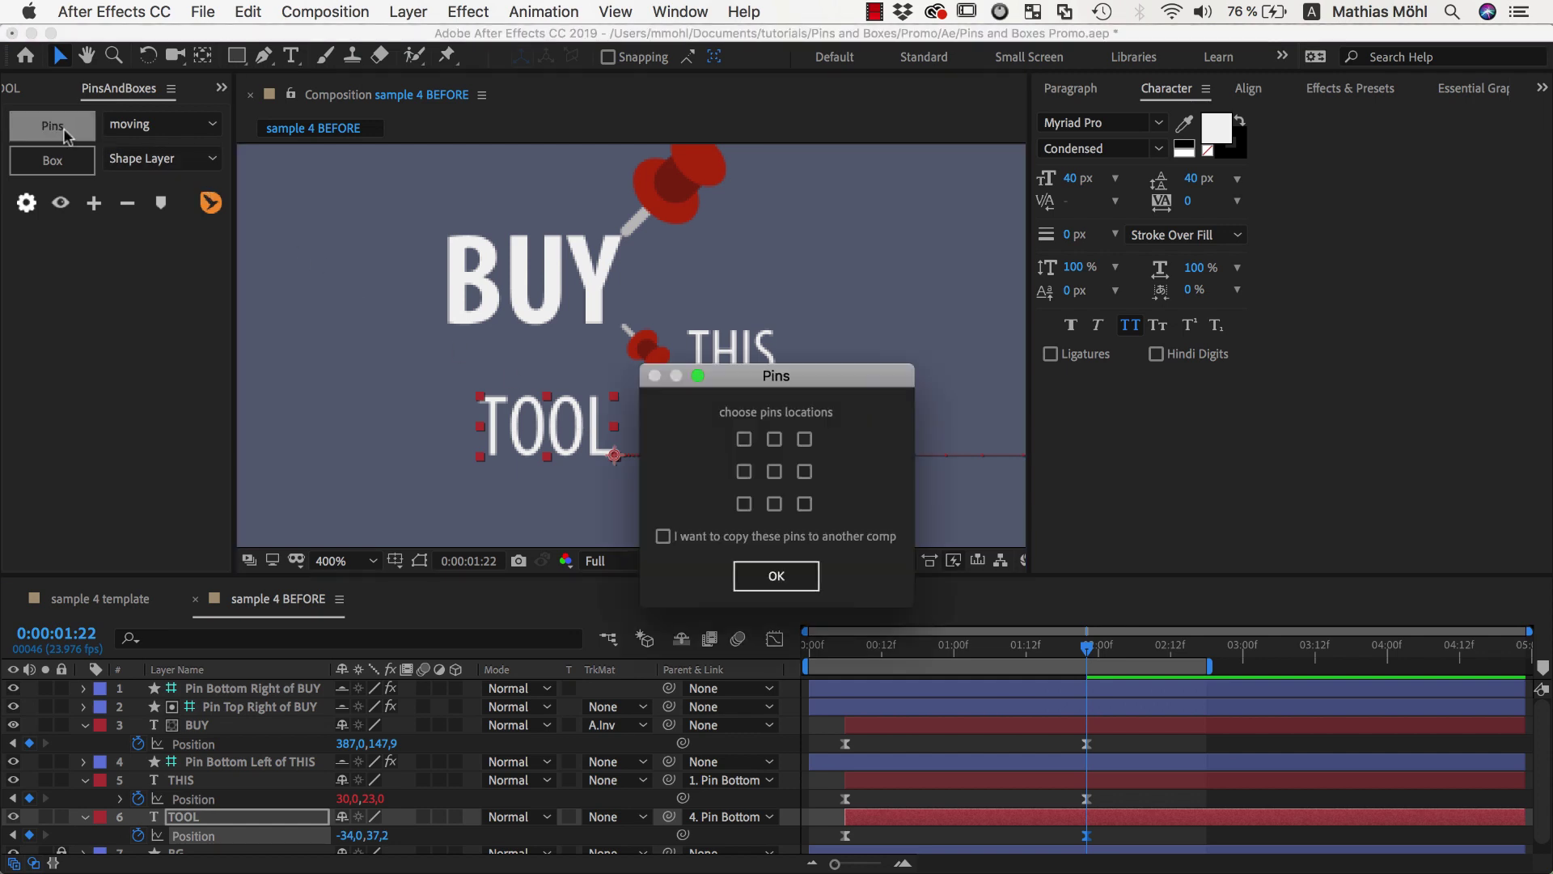
{"action": "left_click", "coordinate": [804, 505]}
{"action": "left_click", "coordinate": [789, 578]}
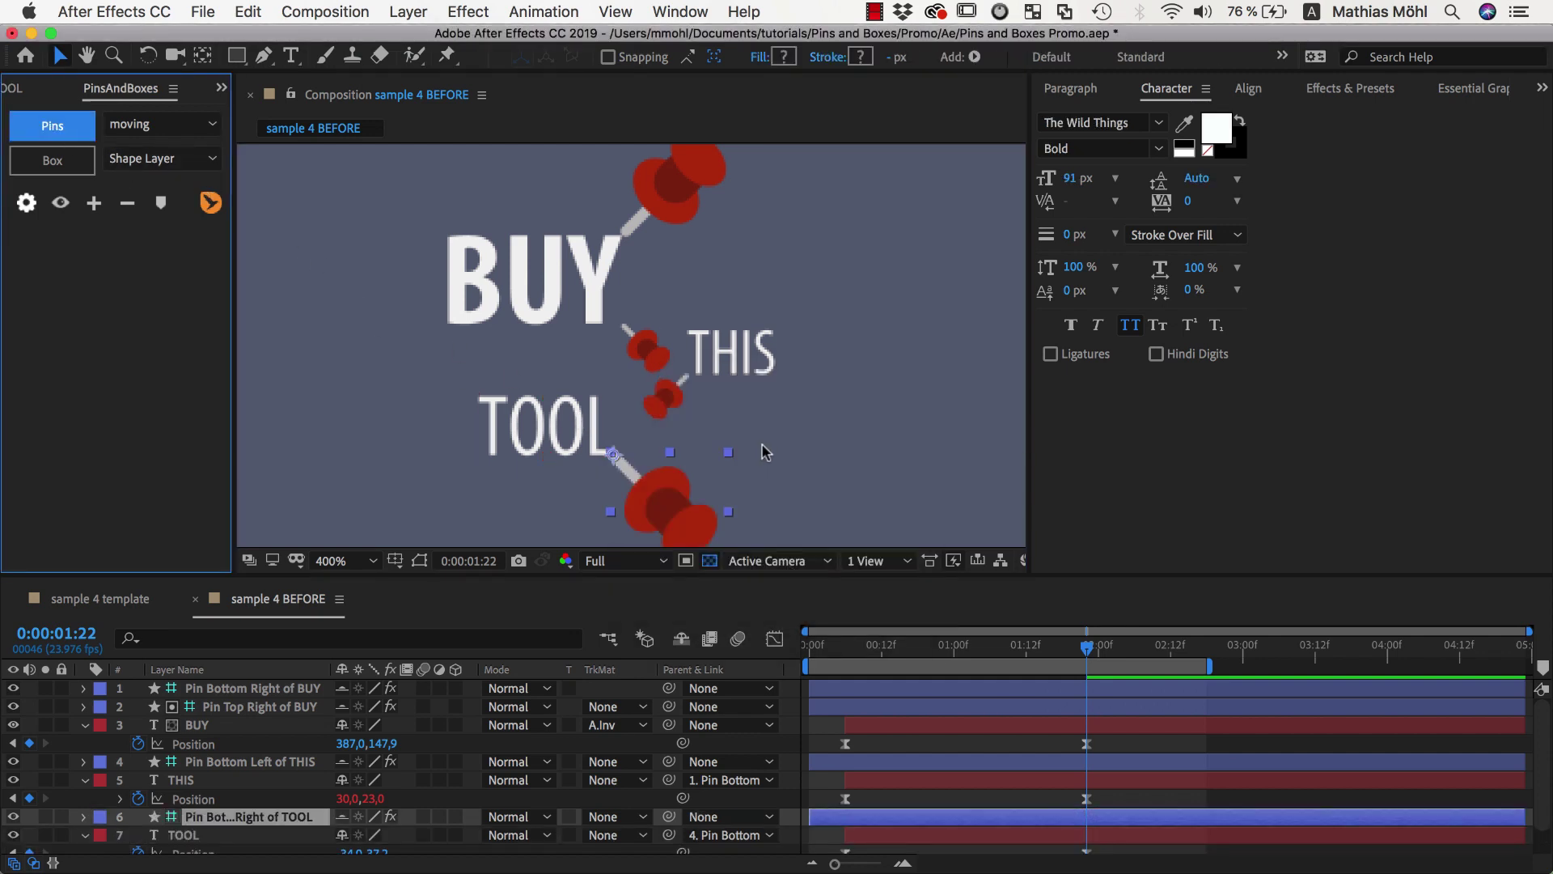
- Select the THIS and BUY top pins and create a white Box spanning them
{"action": "left_click", "coordinate": [668, 402], "text": "shift"}
{"action": "left_click", "coordinate": [653, 209], "text": "shift"}
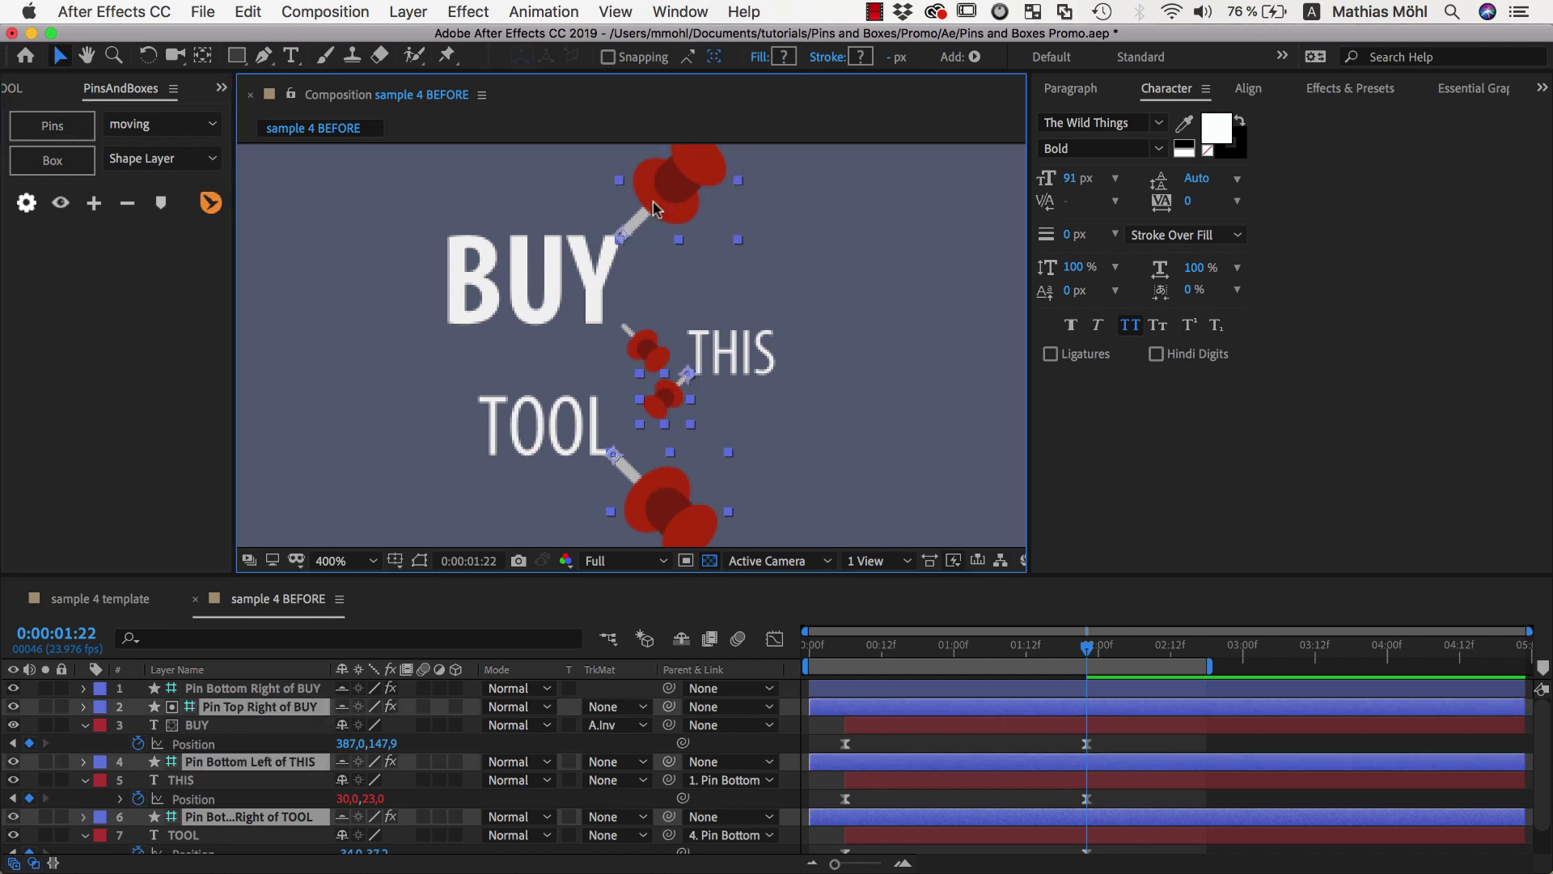
{"action": "left_click", "coordinate": [85, 165]}
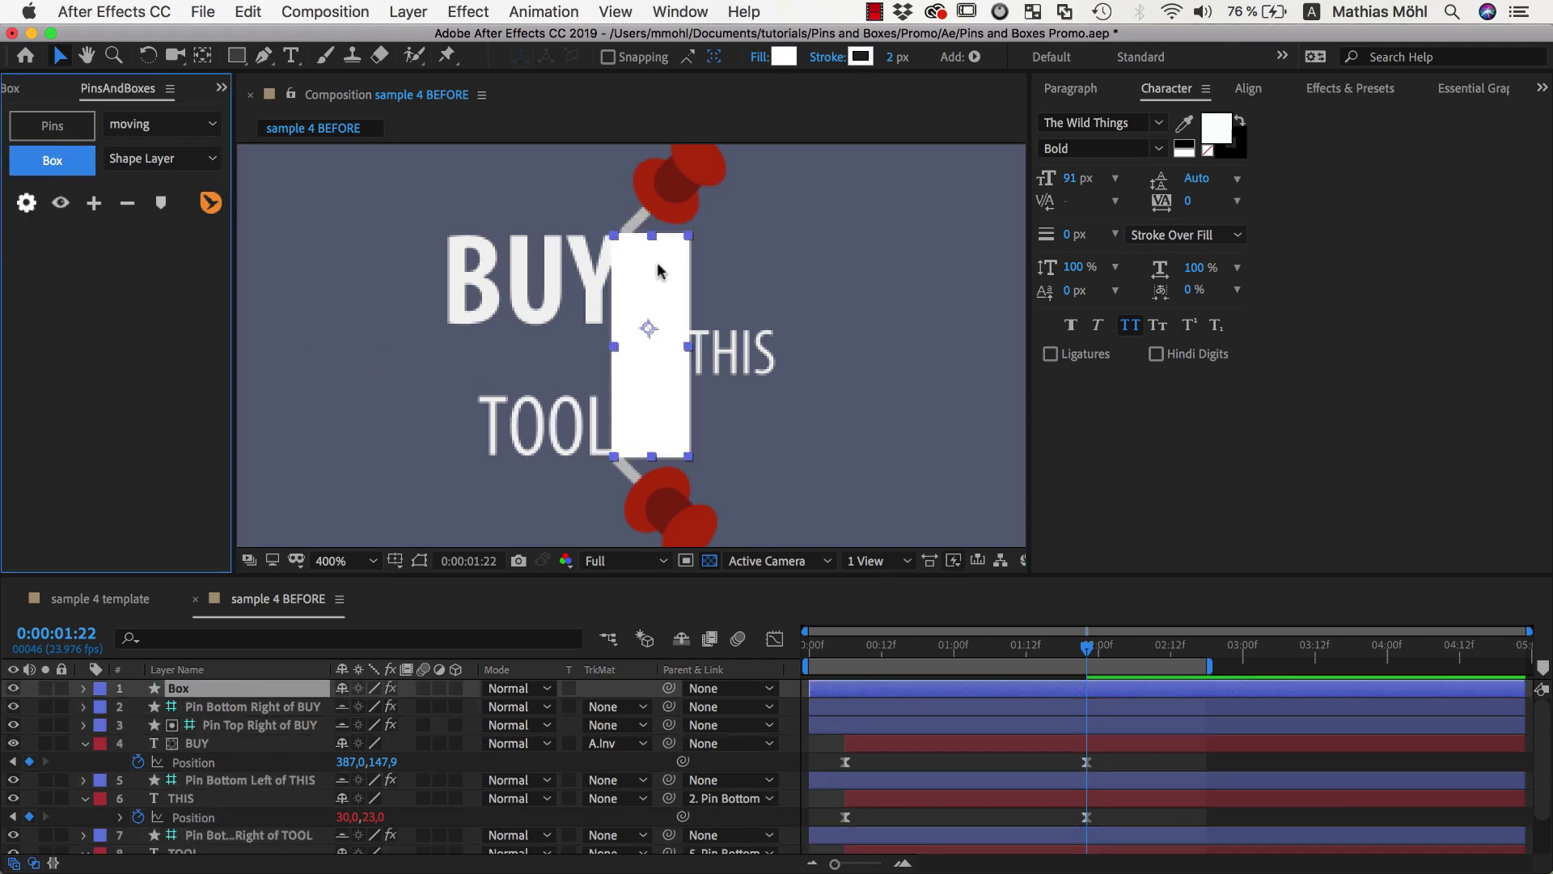
- Change the Box effect type to a vertical line
{"action": "left_click", "coordinate": [220, 88]}
{"action": "left_click", "coordinate": [304, 138]}
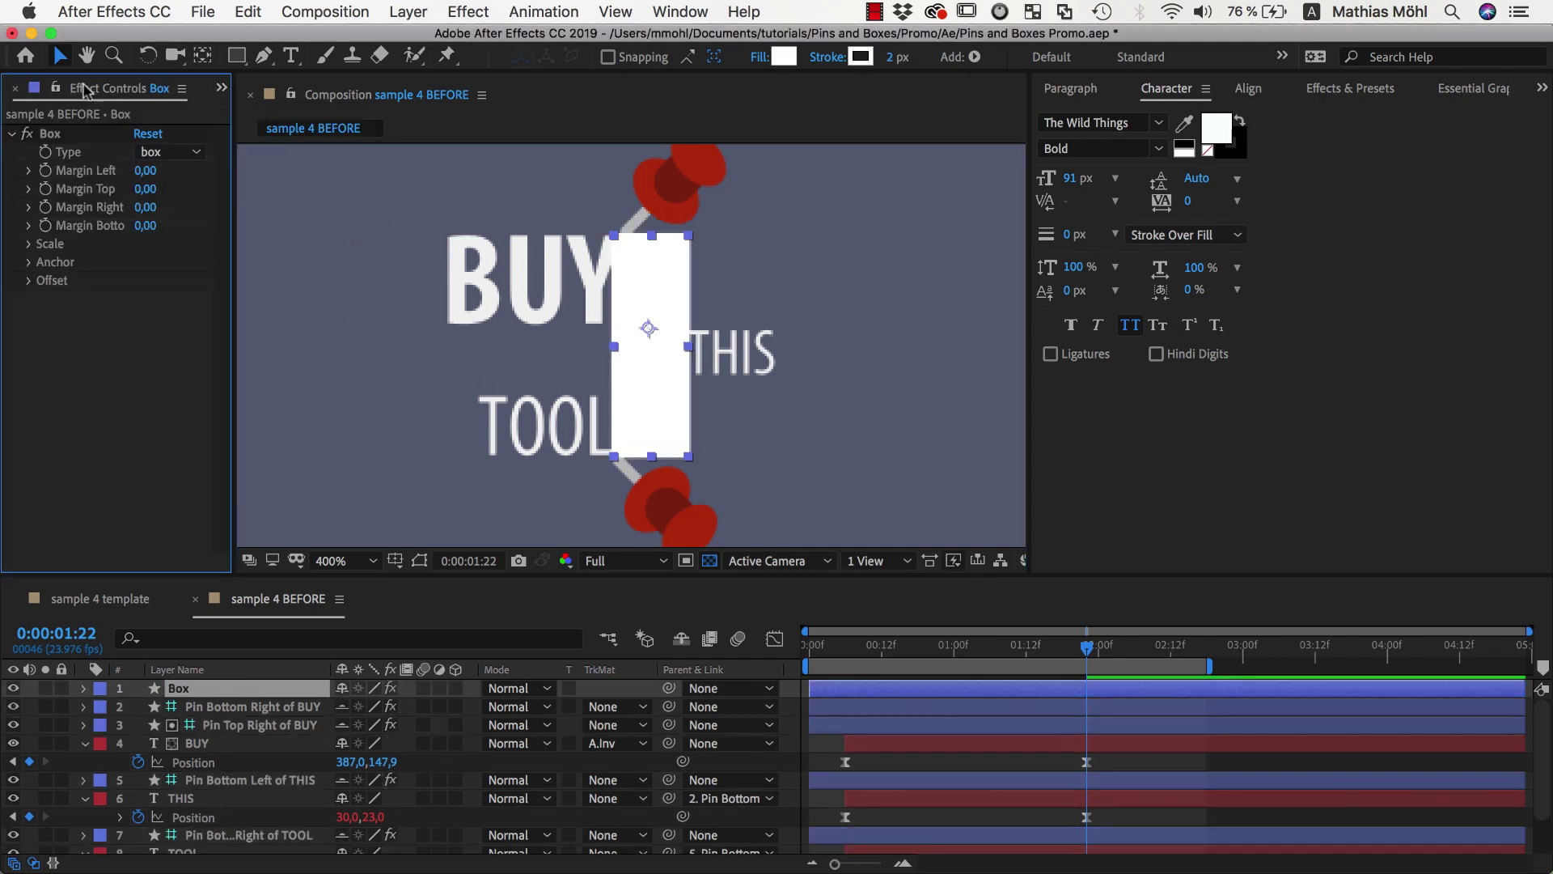
{"action": "left_click", "coordinate": [197, 153]}
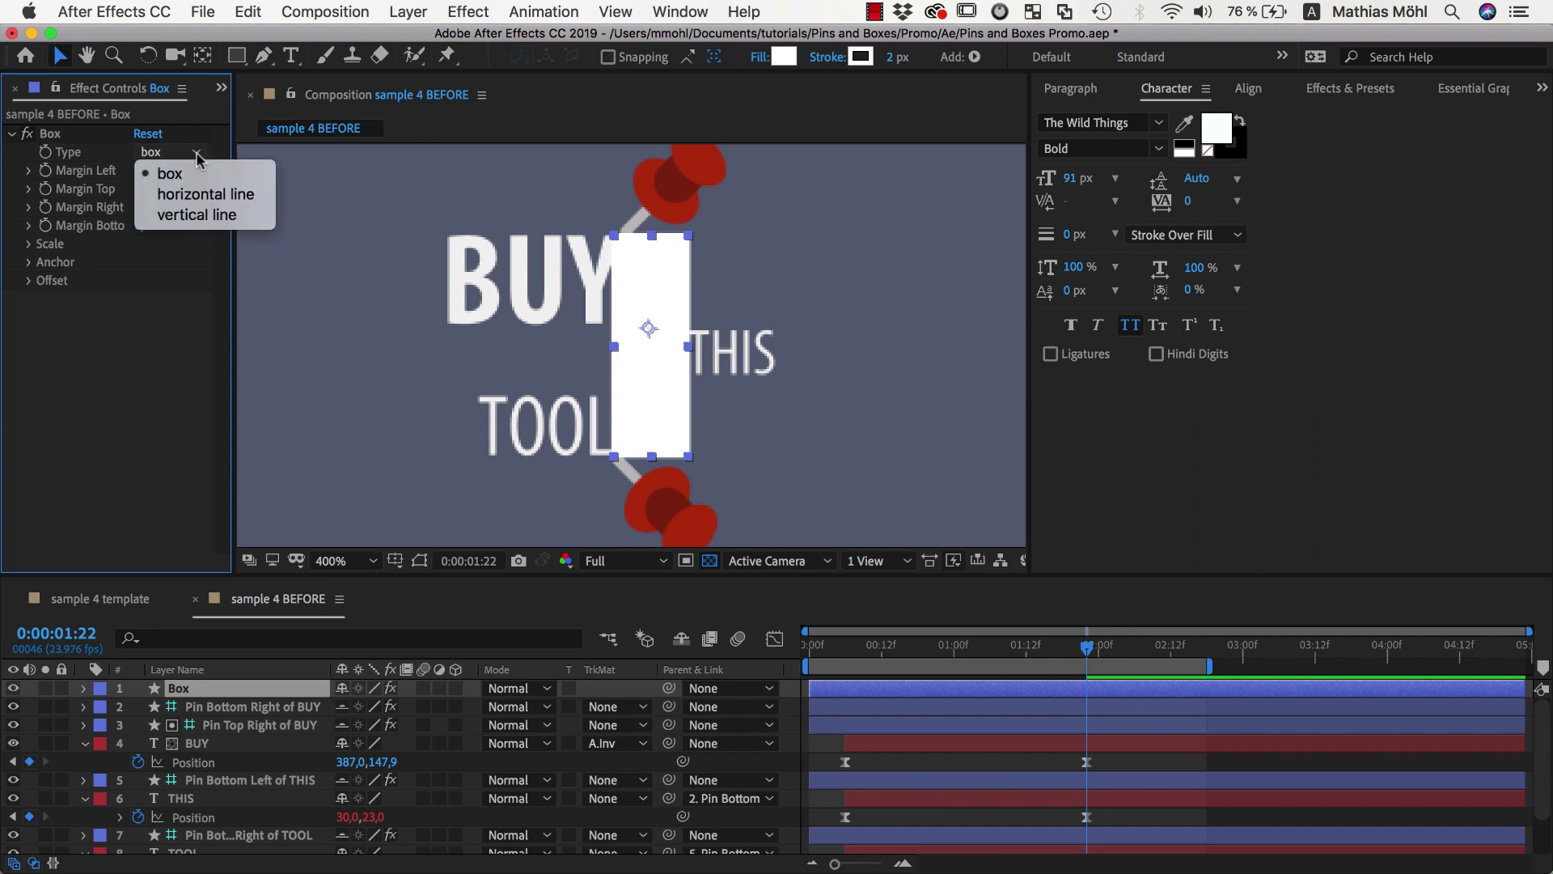
{"action": "left_click", "coordinate": [220, 217]}
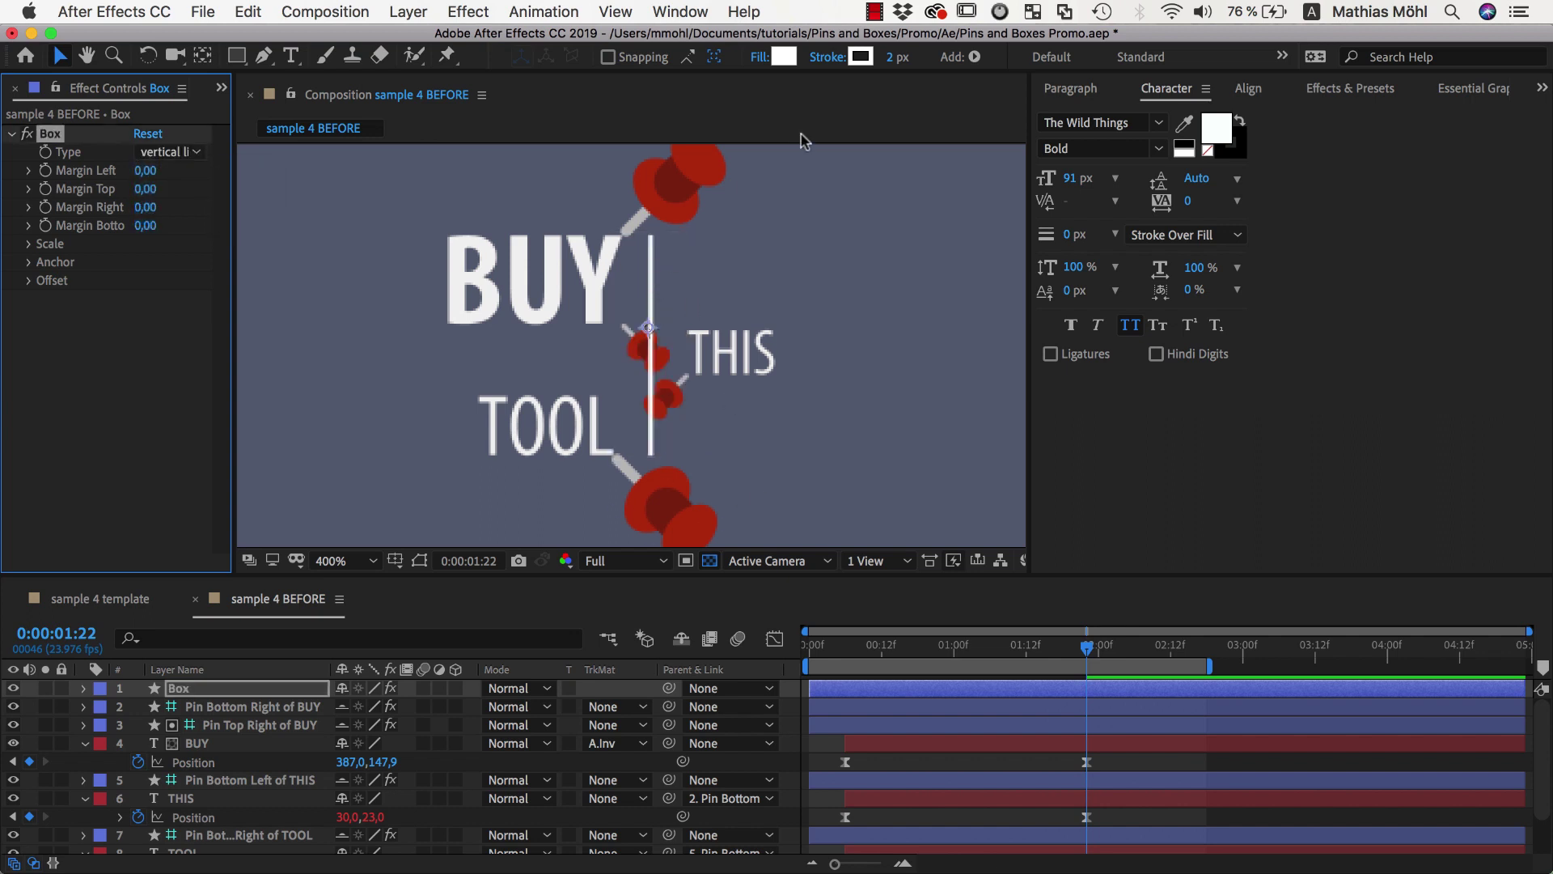
- Set the line's stroke width to 3 px and its top margin to 20
{"action": "left_click", "coordinate": [890, 60]}
{"action": "type", "text": "3"}
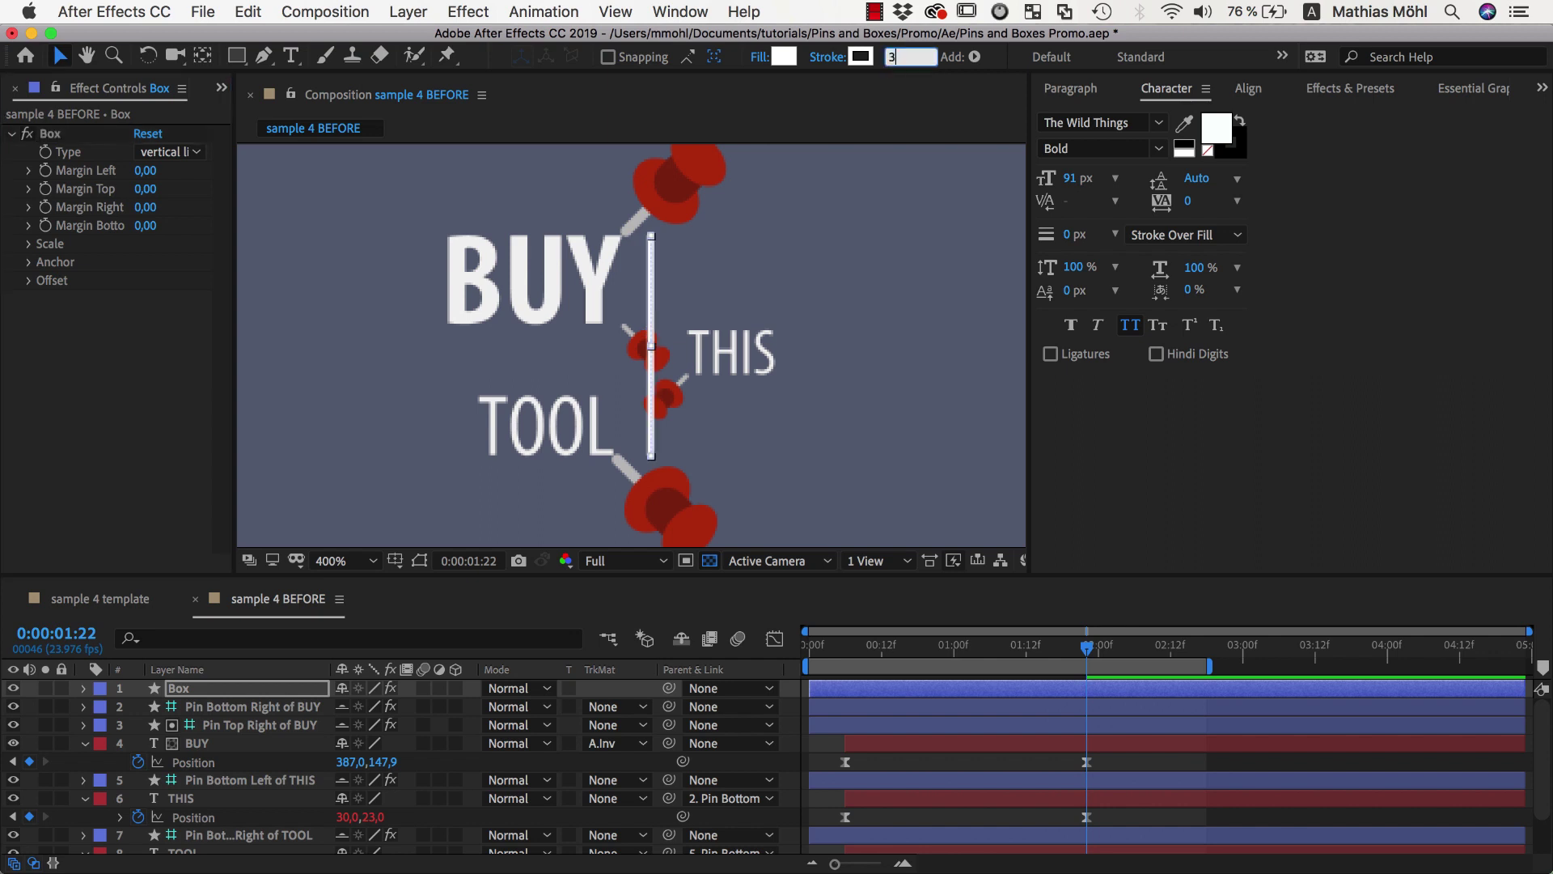
{"action": "key", "text": "Return"}
{"action": "left_click", "coordinate": [324, 127]}
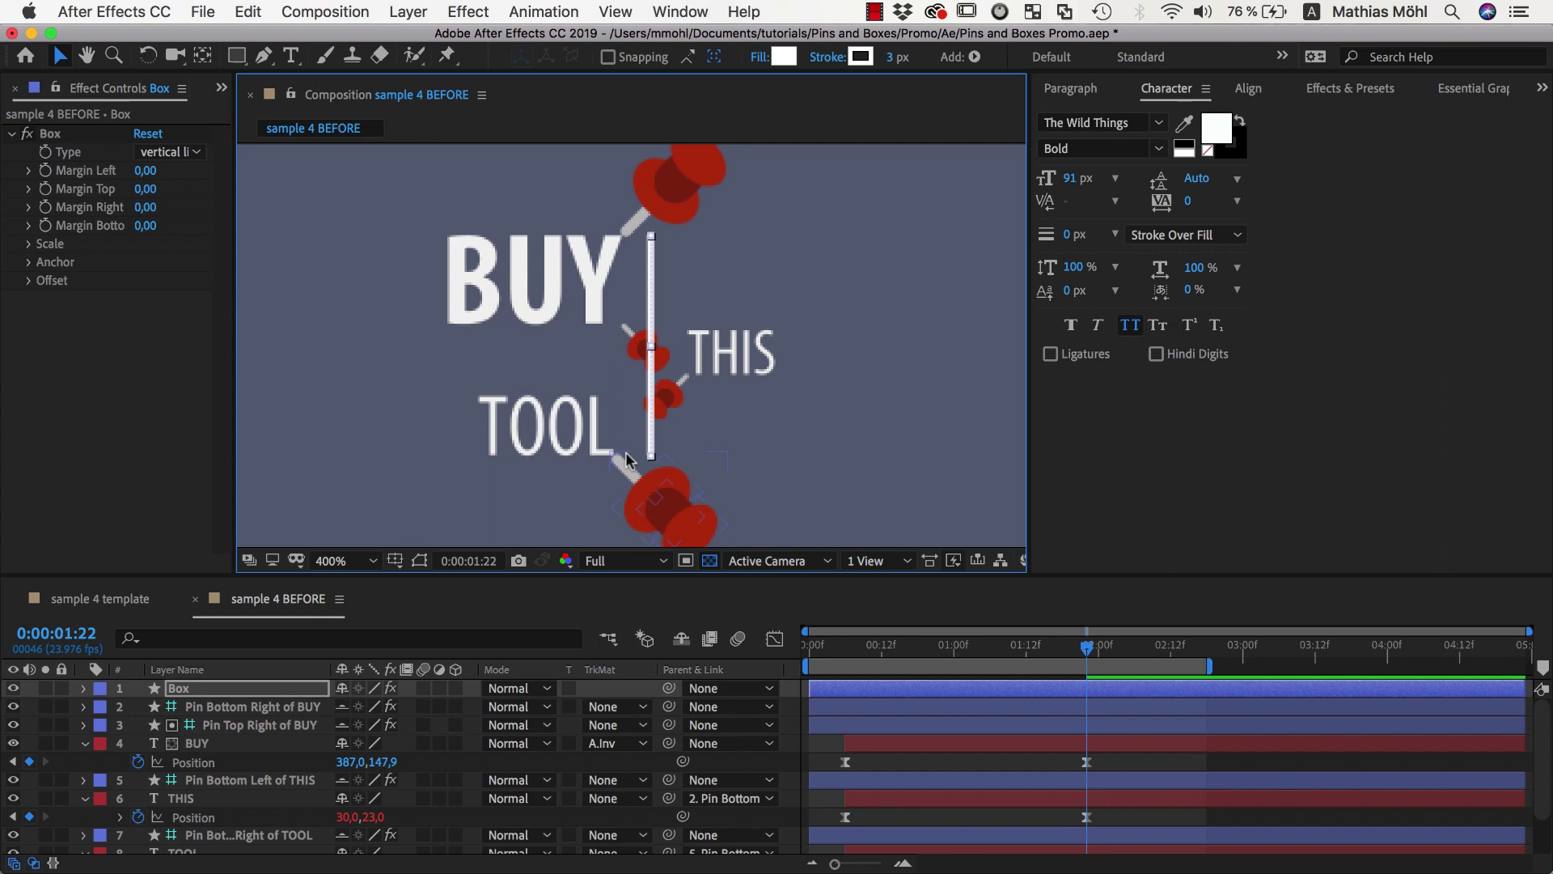
{"action": "left_click_drag", "start_coordinate": [150, 189], "coordinate": [166, 230]}
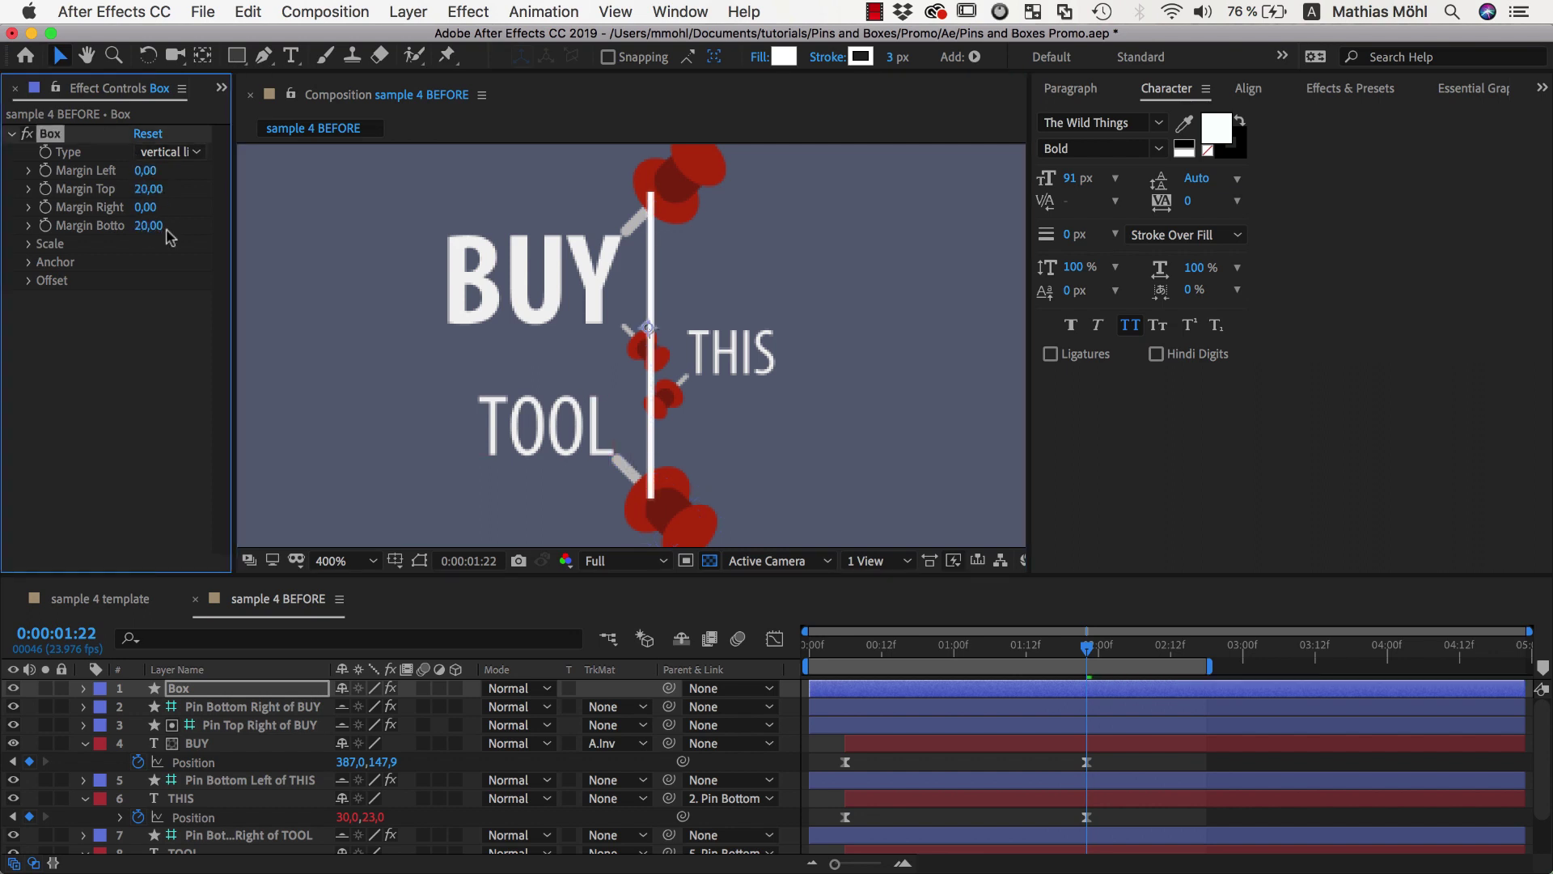
{"action": "left_click", "coordinate": [221, 87]}
- Preview the current pin and line layout from the start
{"action": "left_click_drag", "start_coordinate": [1090, 656], "coordinate": [822, 631]}
{"action": "key", "text": "comma"}
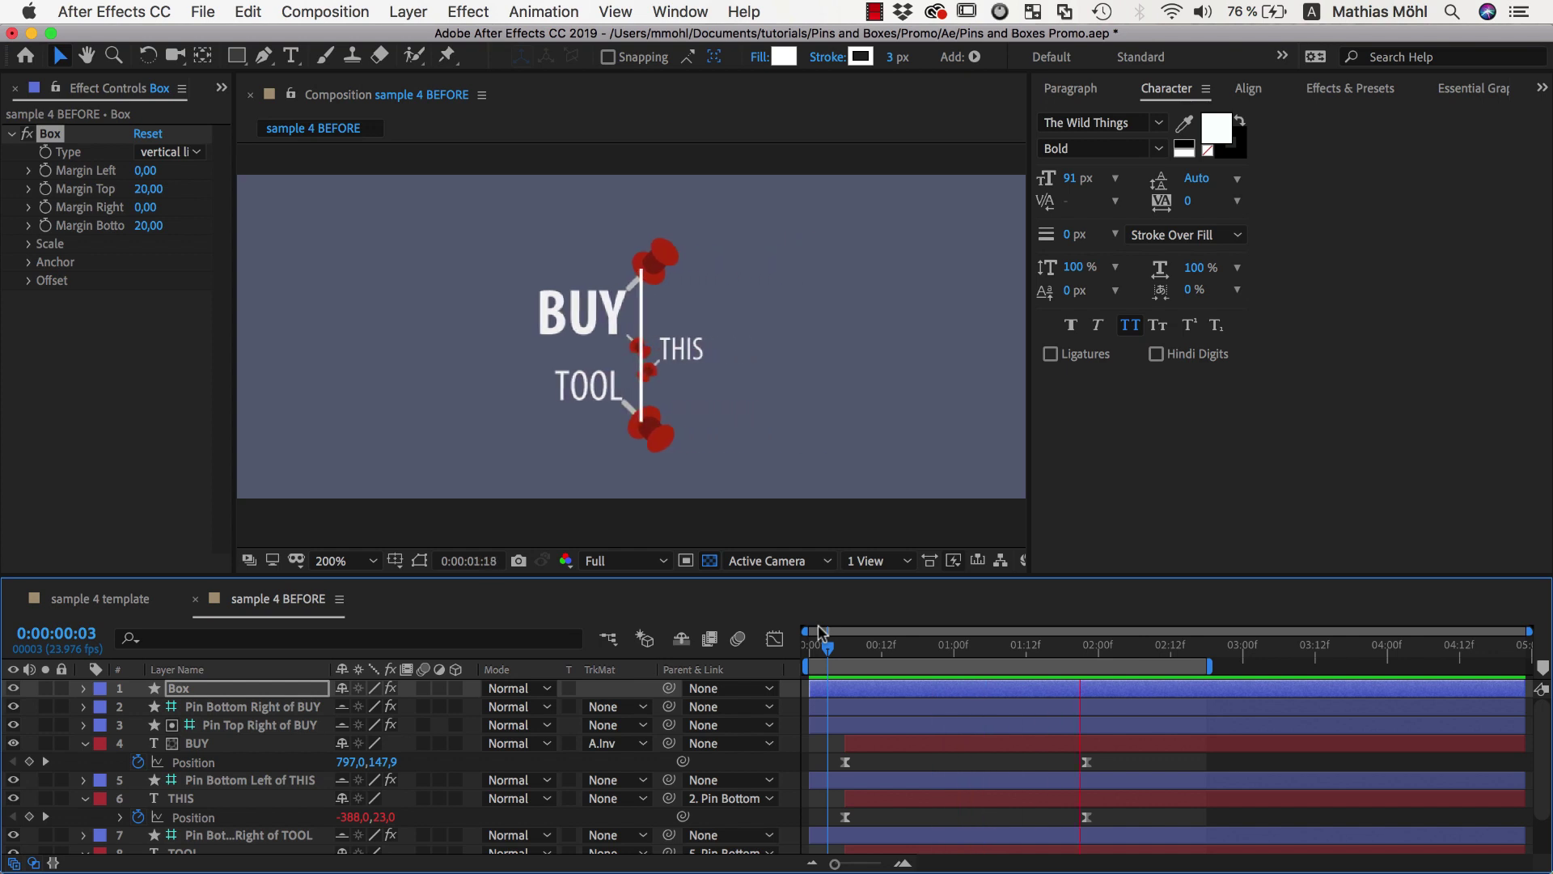
{"action": "key", "text": "space"}
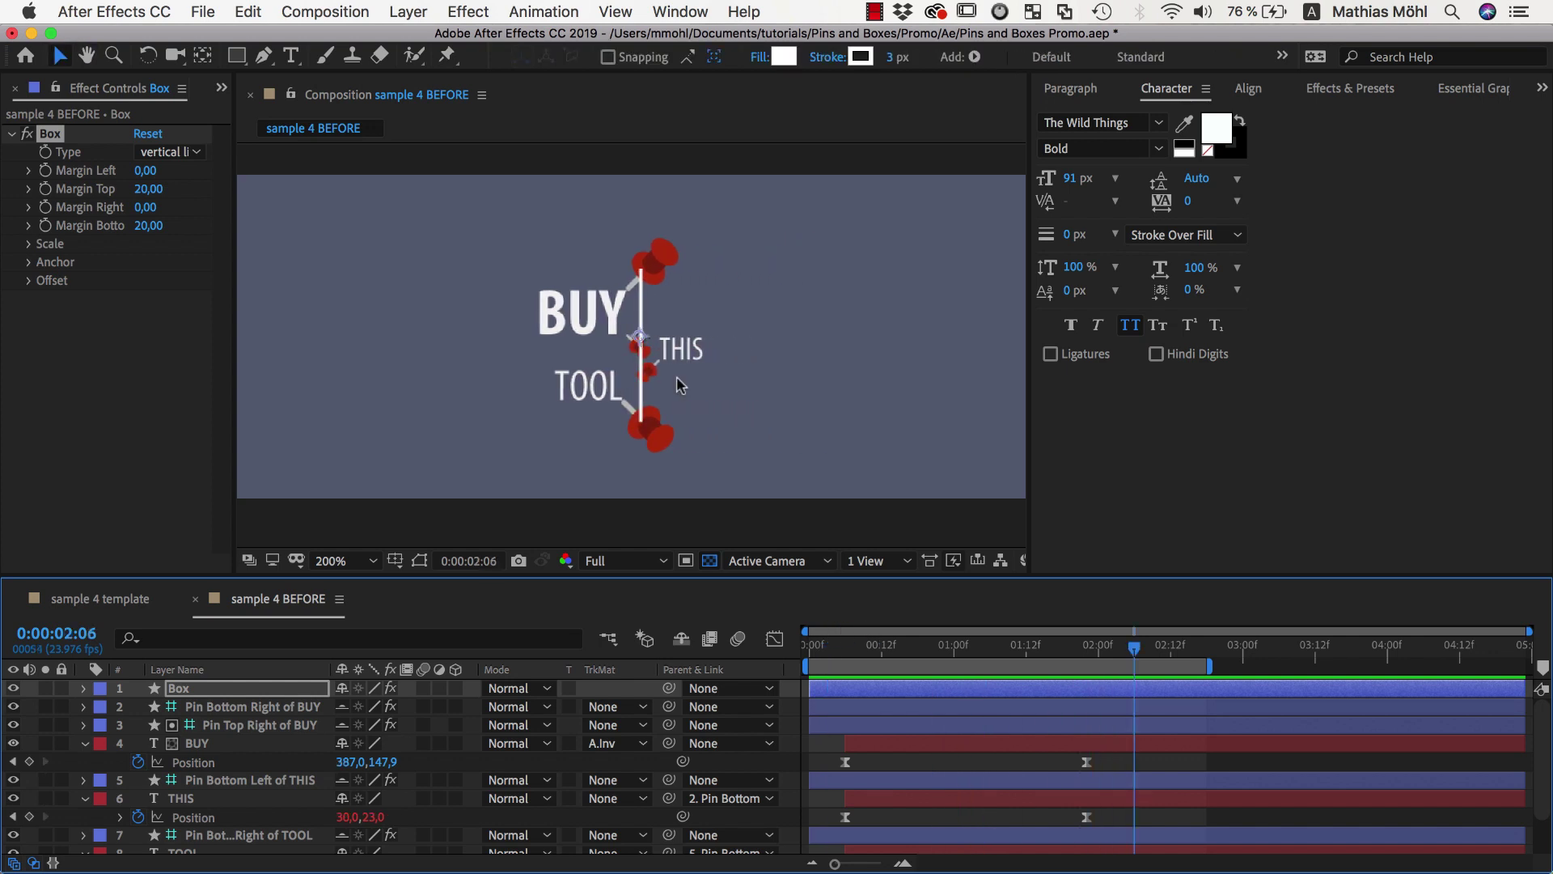
- Select all layers and fix the pins at 0:00:01:22 with pin time, then scrub back to check
{"action": "key", "text": "super+a"}
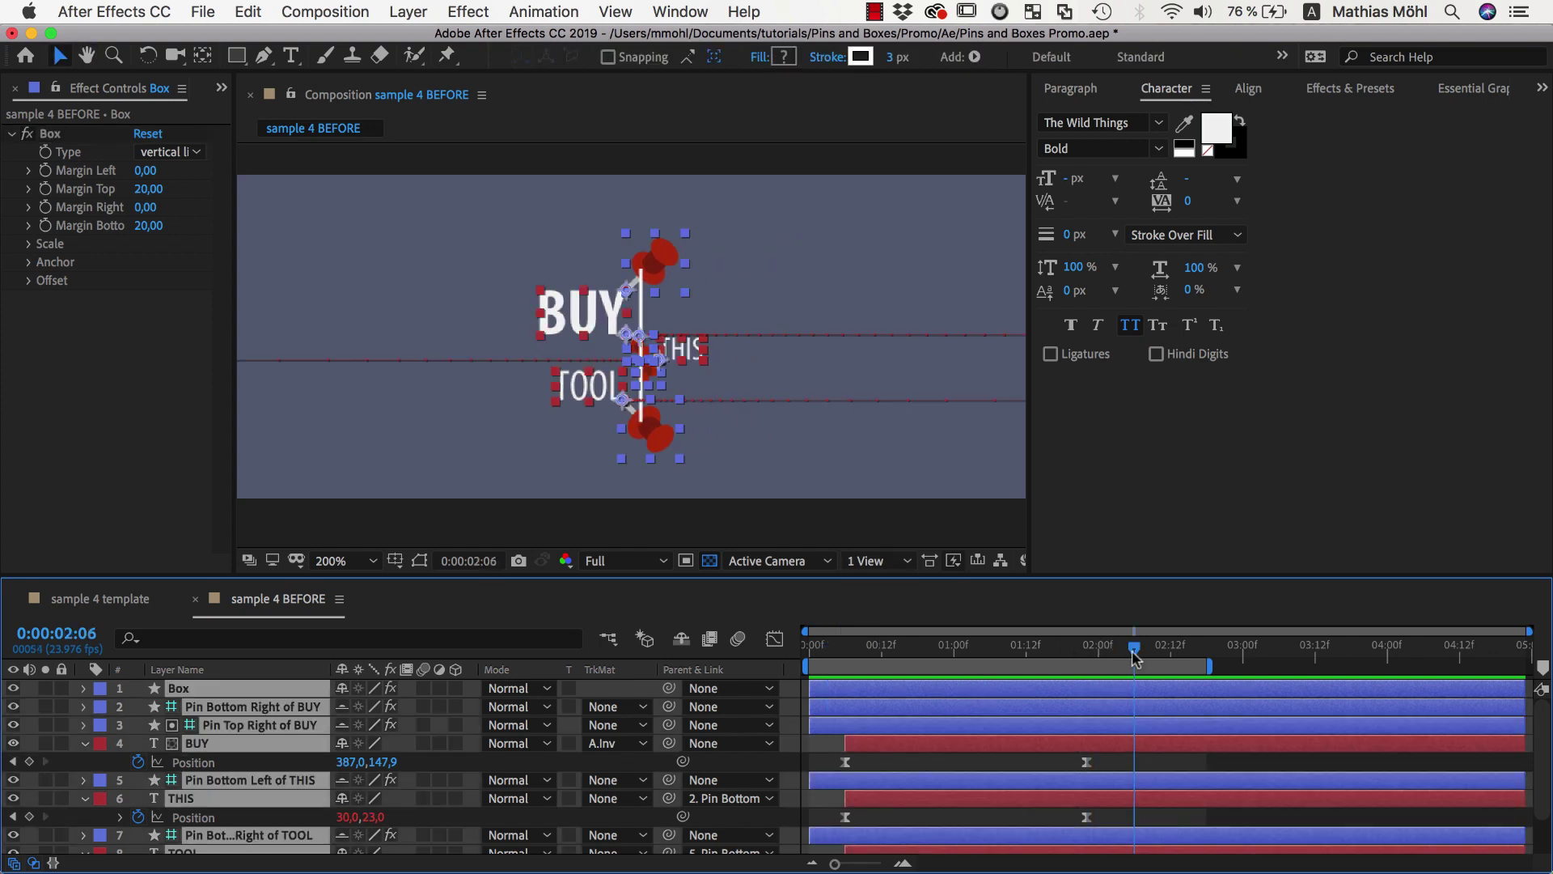
{"action": "left_click_drag", "start_coordinate": [1135, 657], "coordinate": [1086, 652]}
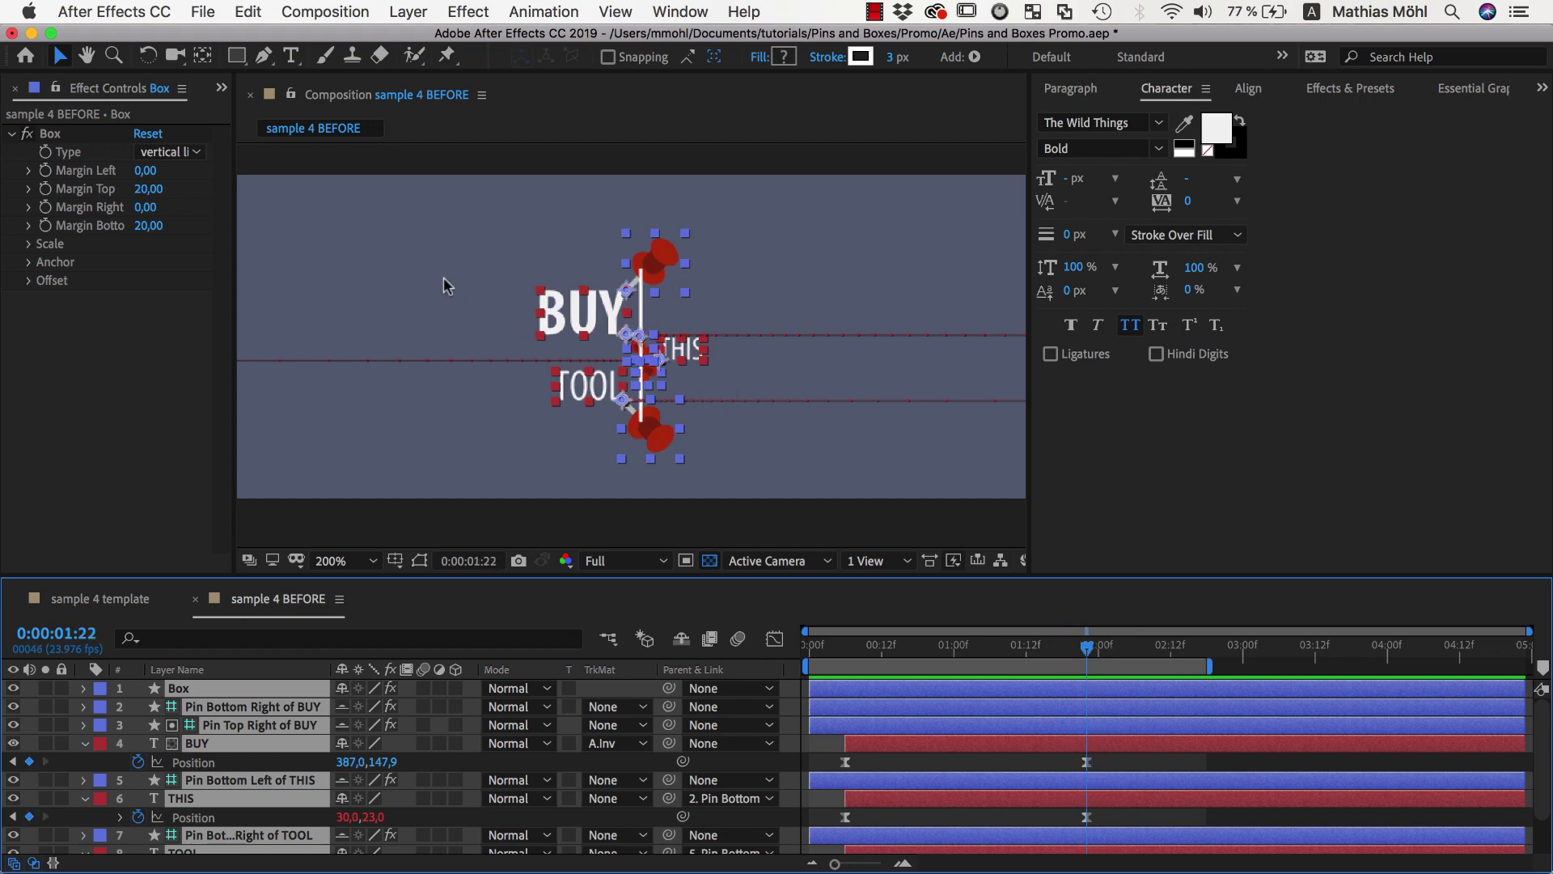
{"action": "left_click", "coordinate": [221, 88]}
{"action": "left_click", "coordinate": [255, 163]}
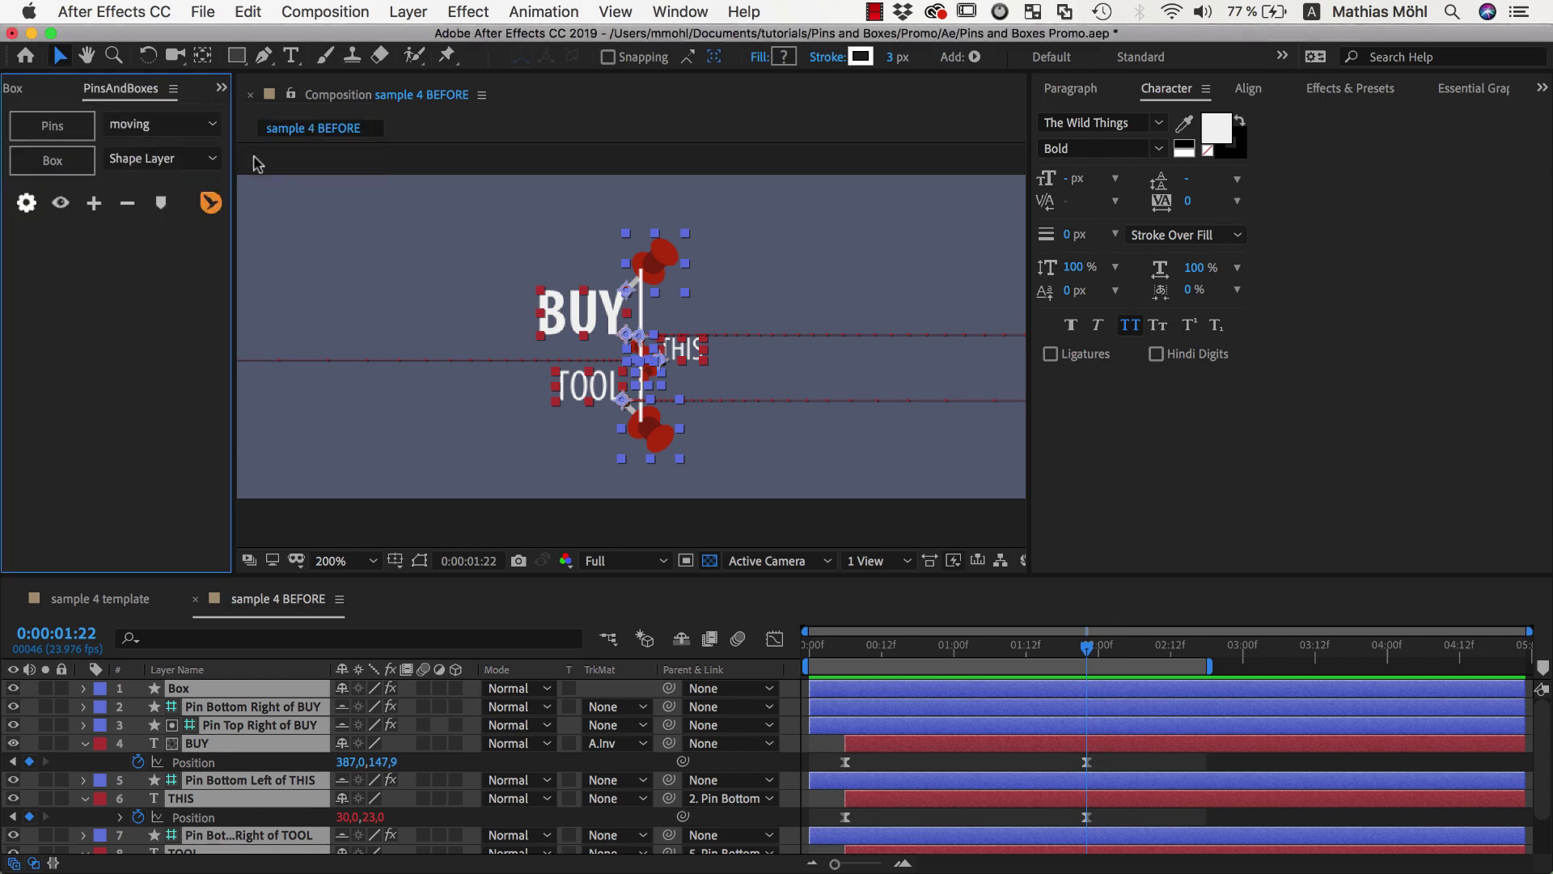
{"action": "left_click", "coordinate": [165, 202]}
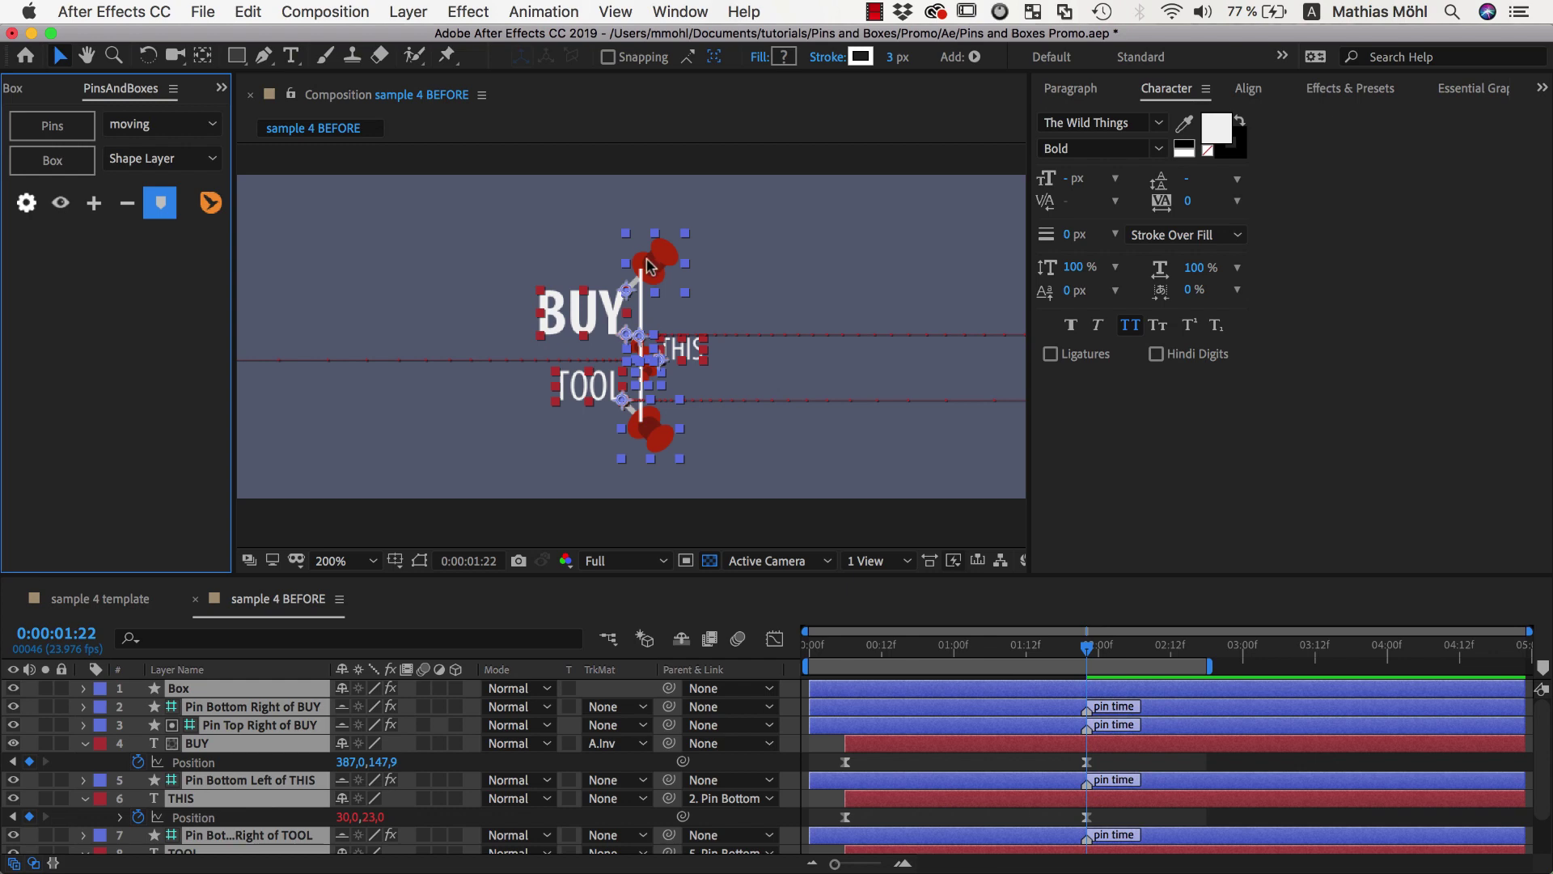
{"action": "left_click_drag", "start_coordinate": [1085, 651], "coordinate": [888, 645]}
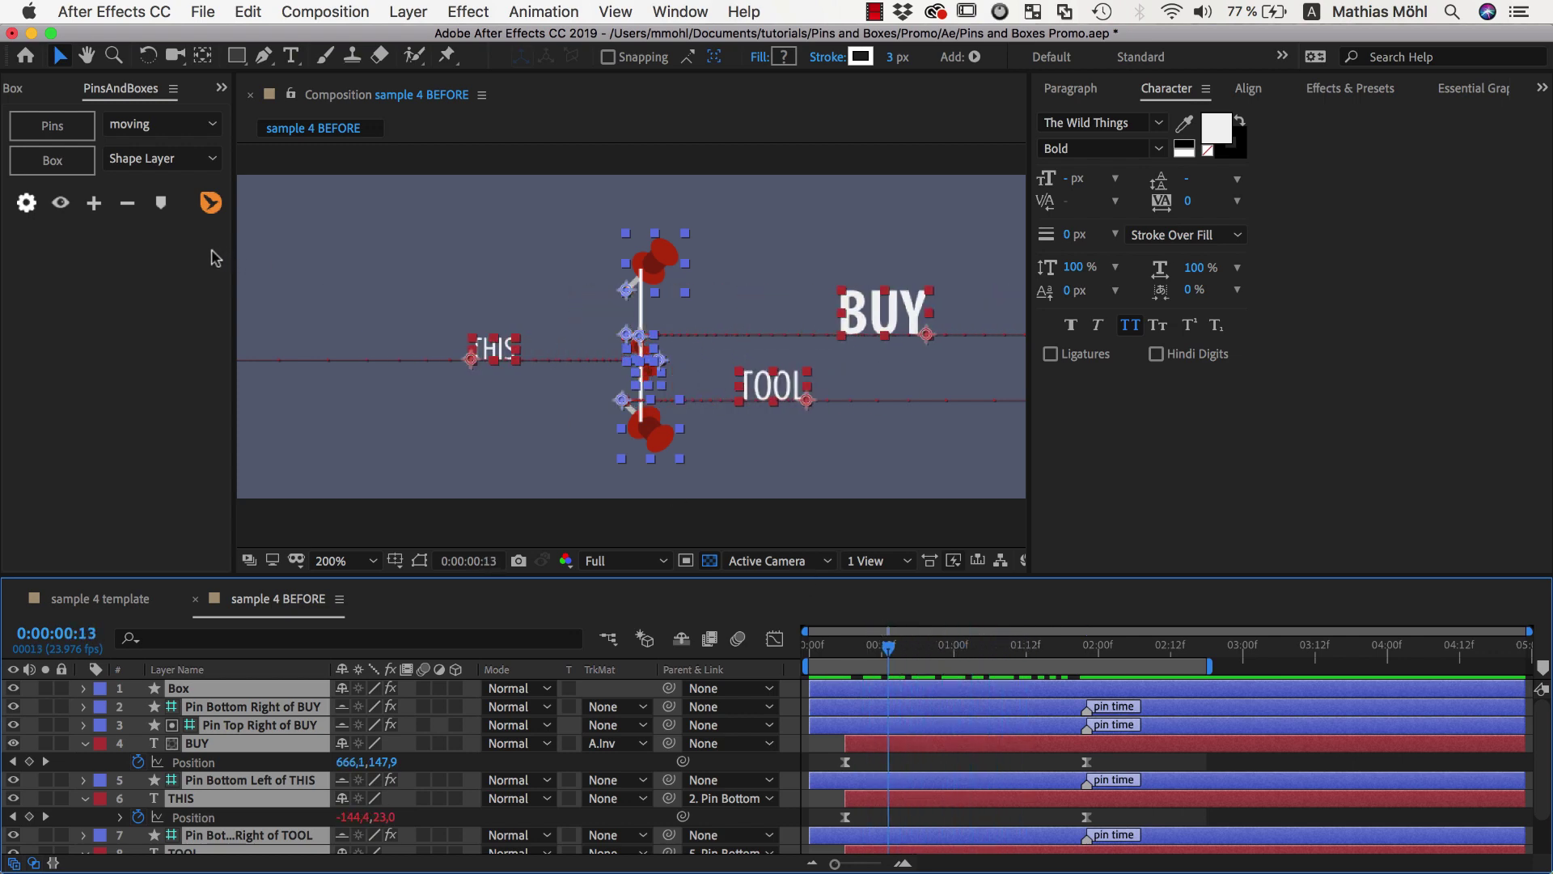
- Hide the pin handles and create a new solid named 'matte'
{"action": "left_click", "coordinate": [65, 205]}
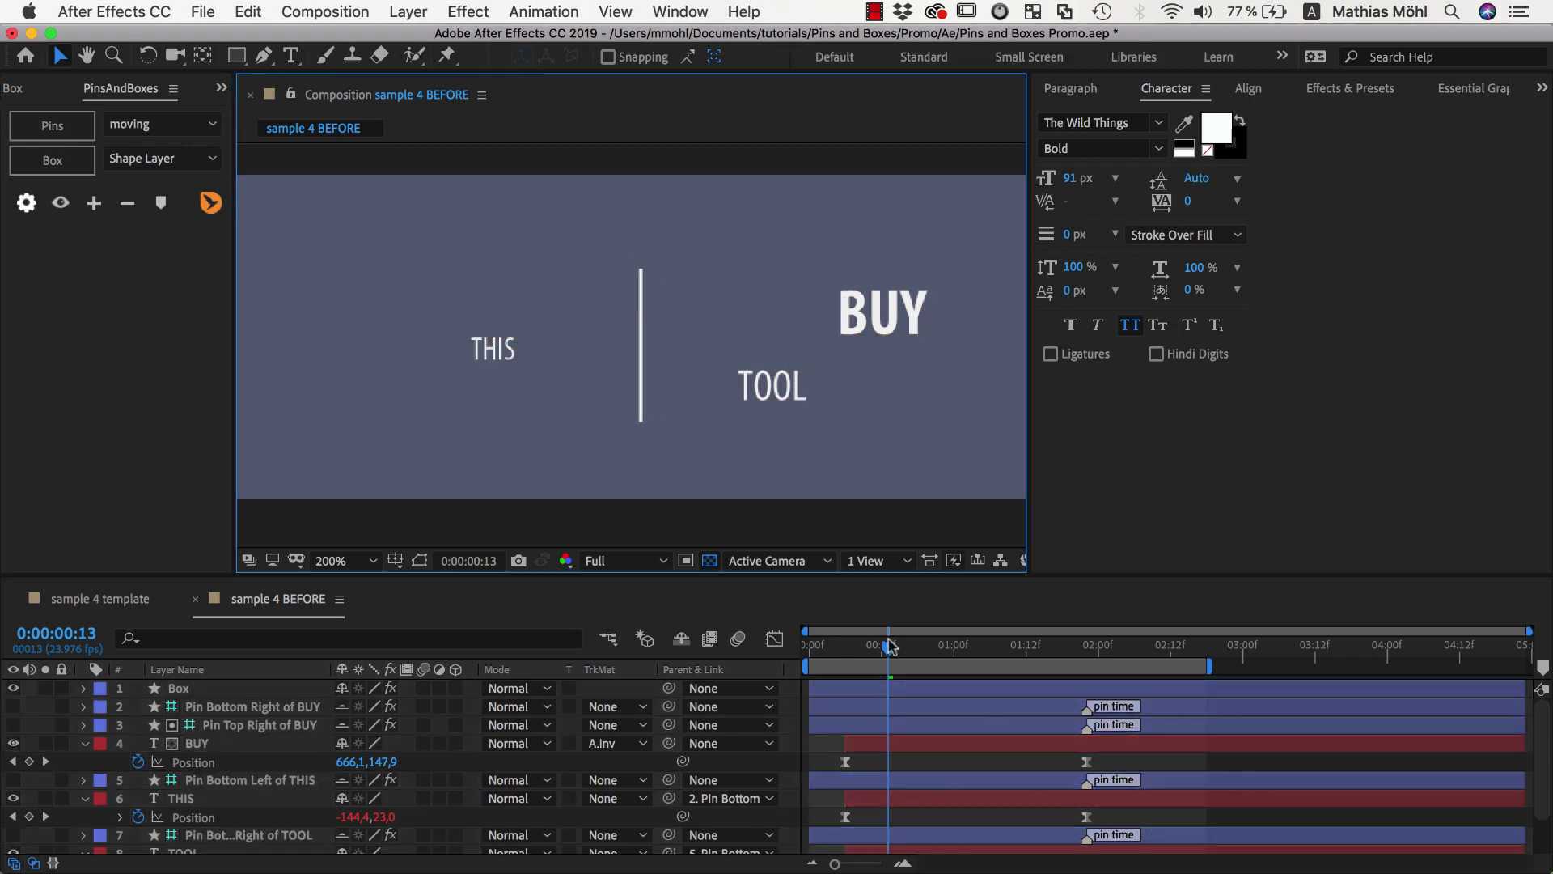
{"action": "mouse_move", "coordinate": [889, 644]}
{"action": "left_mouse_down"}
{"action": "mouse_move", "coordinate": [1056, 665]}
{"action": "mouse_move", "coordinate": [886, 665]}
{"action": "mouse_move", "coordinate": [1036, 665]}
{"action": "mouse_move", "coordinate": [916, 680]}
{"action": "mouse_move", "coordinate": [858, 666]}
{"action": "mouse_move", "coordinate": [891, 669]}
{"action": "left_mouse_up"}
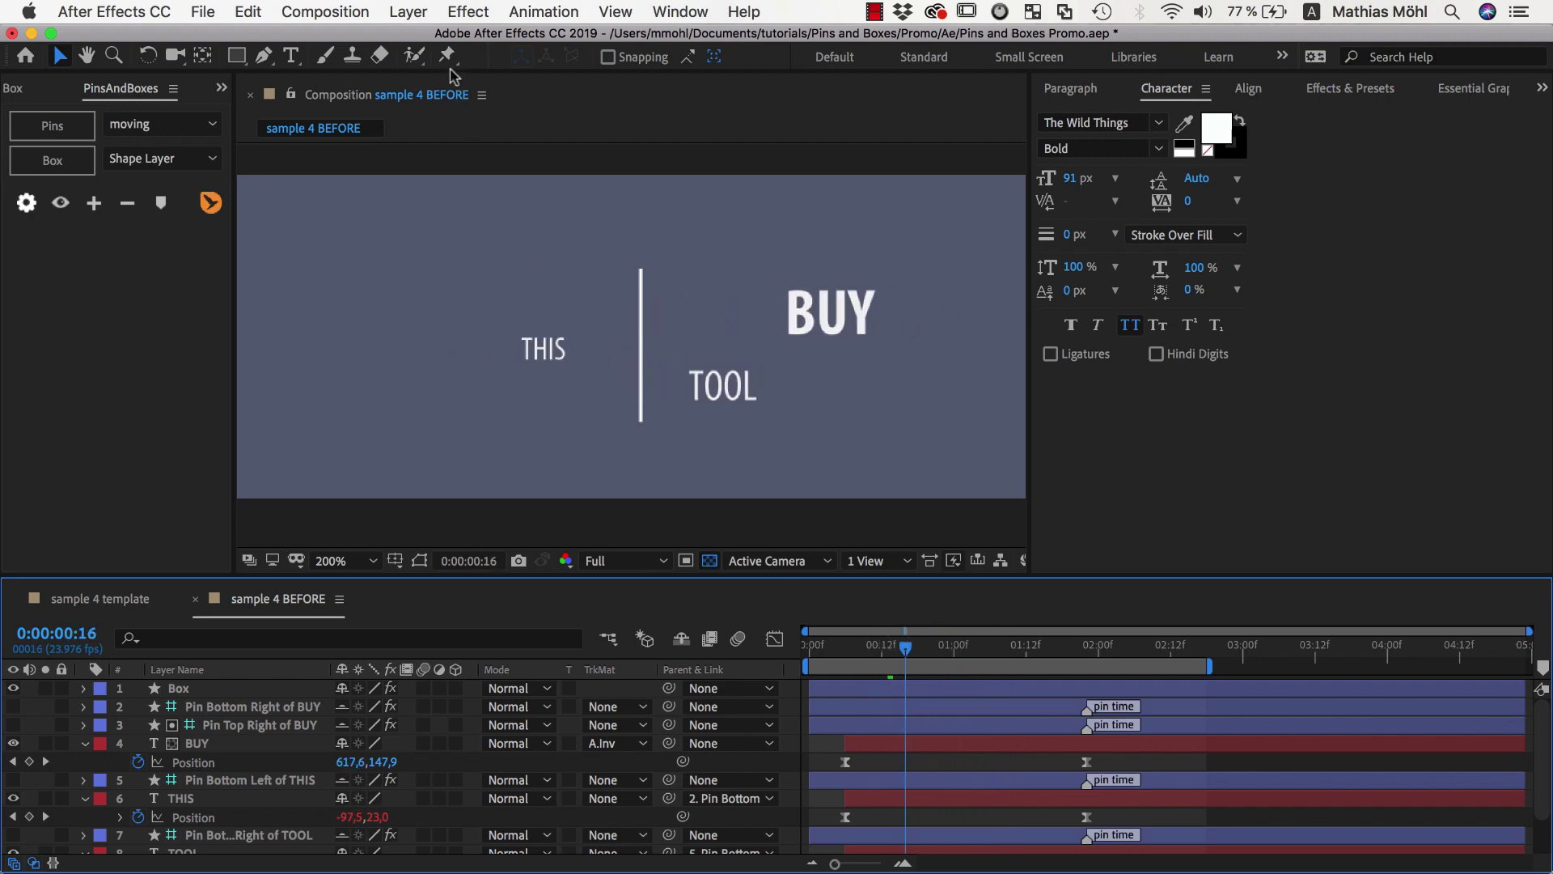
{"action": "left_click", "coordinate": [408, 11]}
{"action": "mouse_move", "coordinate": [432, 38]}
{"action": "left_click", "coordinate": [684, 65]}
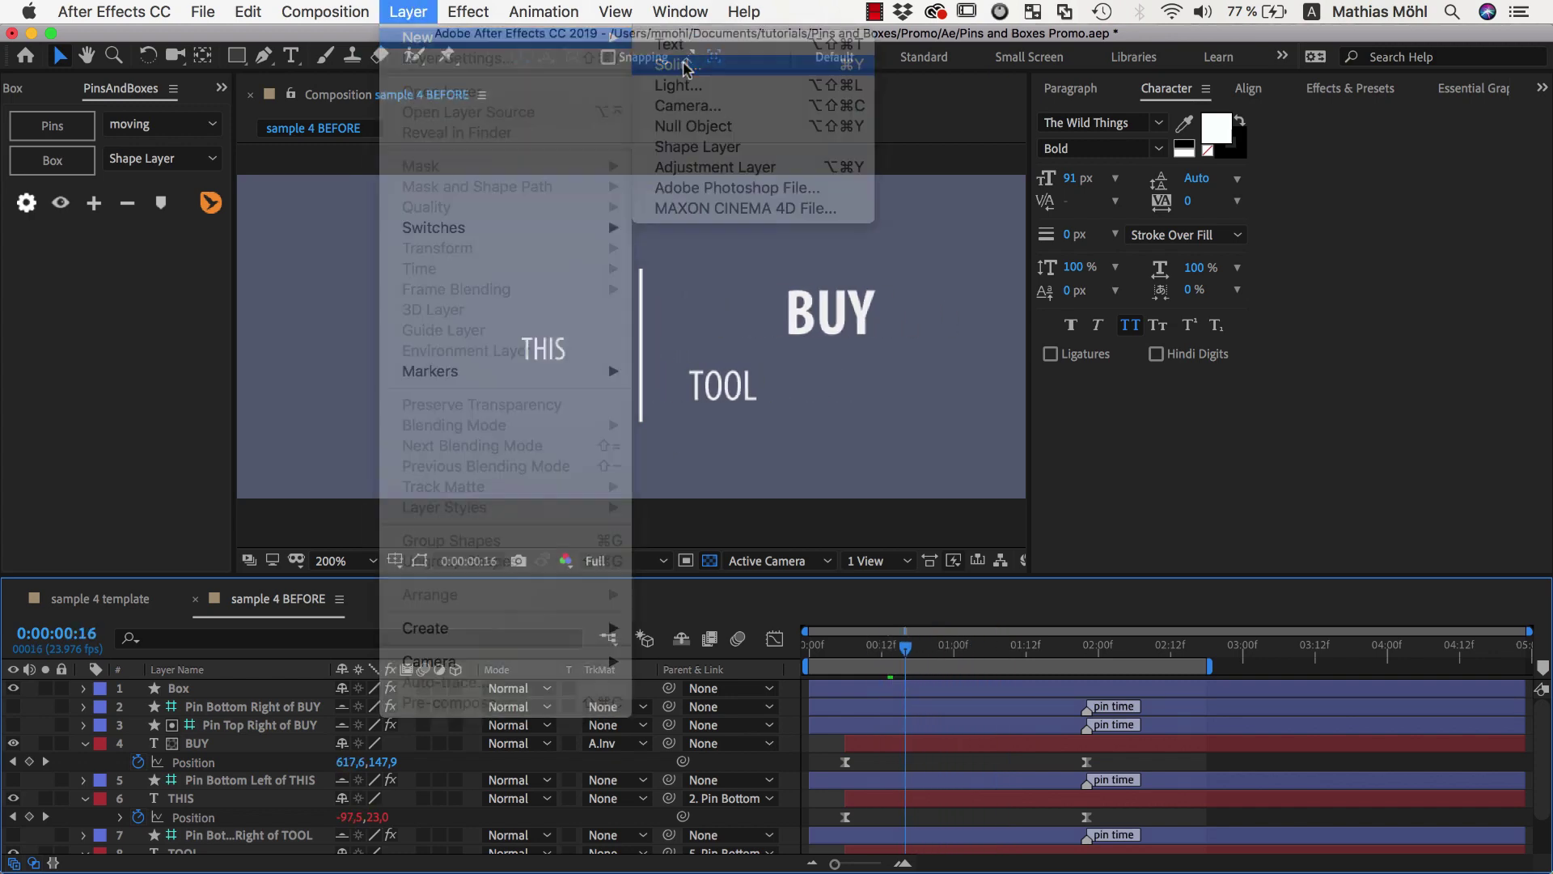
{"action": "type", "text": "matt"}
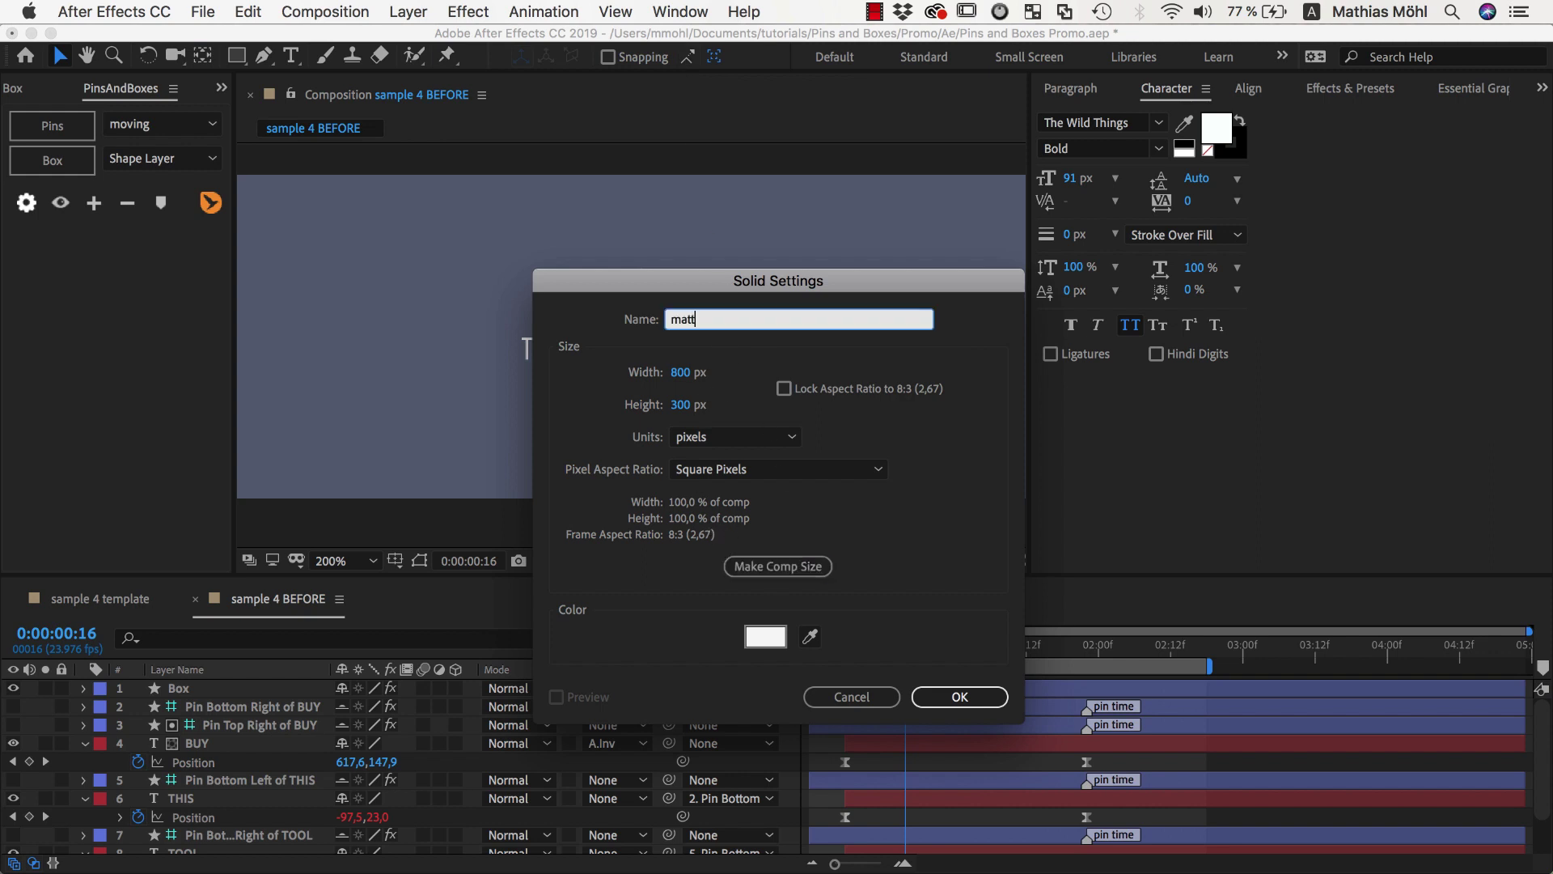
{"action": "type", "text": "e"}
{"action": "key", "text": "Return"}
- Make the matte half transparent and align its left edge with the vertical line
{"action": "key", "text": "t"}
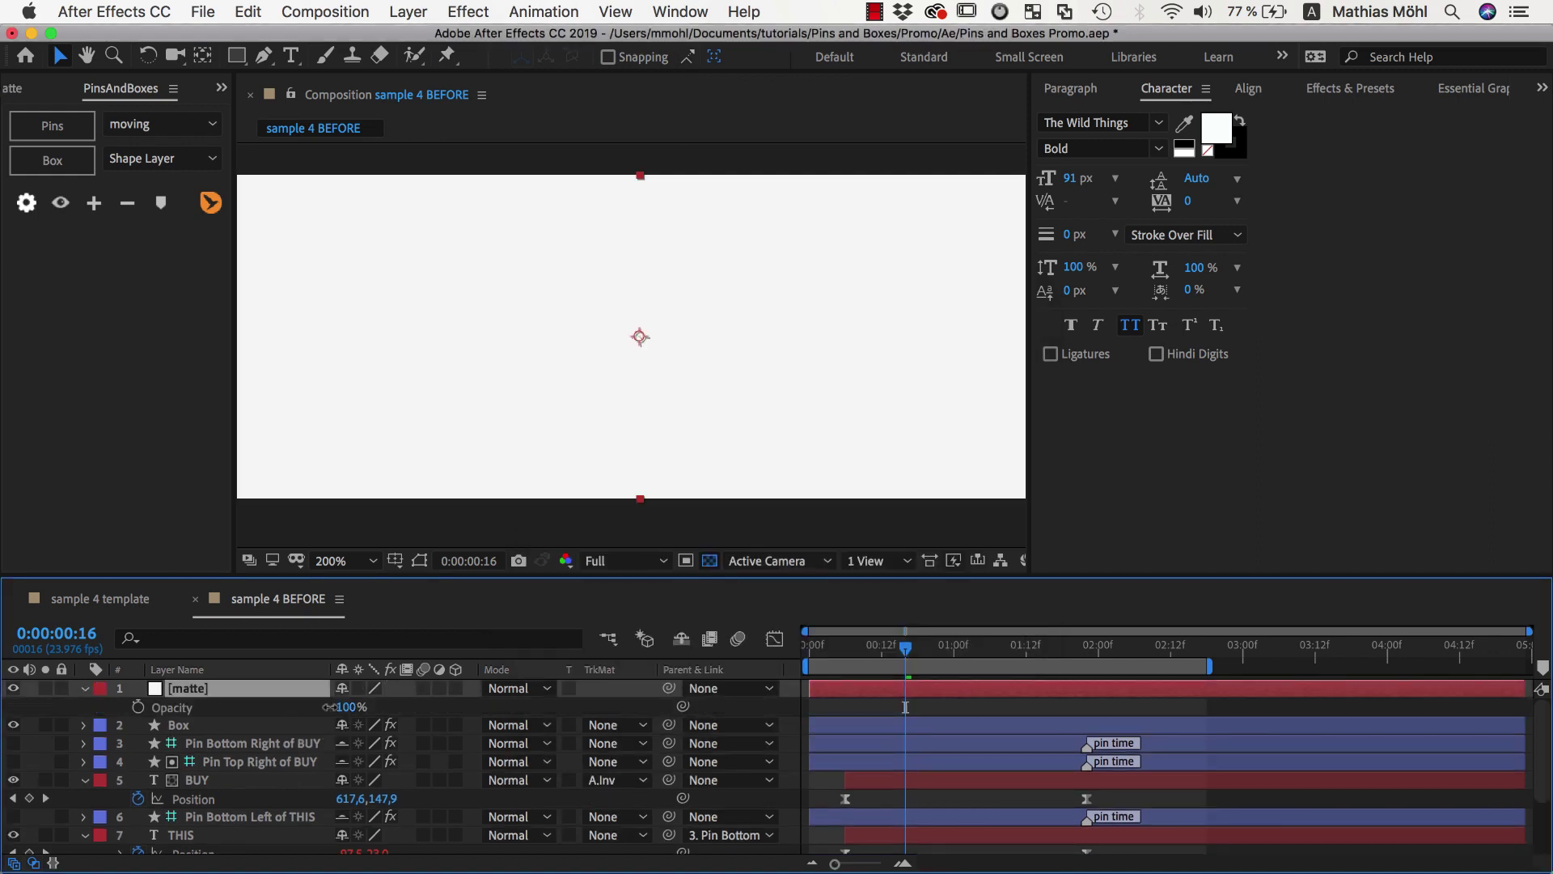
{"action": "left_click_drag", "start_coordinate": [336, 706], "coordinate": [275, 703]}
{"action": "left_click_drag", "start_coordinate": [334, 434], "coordinate": [769, 465]}
{"action": "key", "text": "period"}
{"action": "key", "text": "period"}
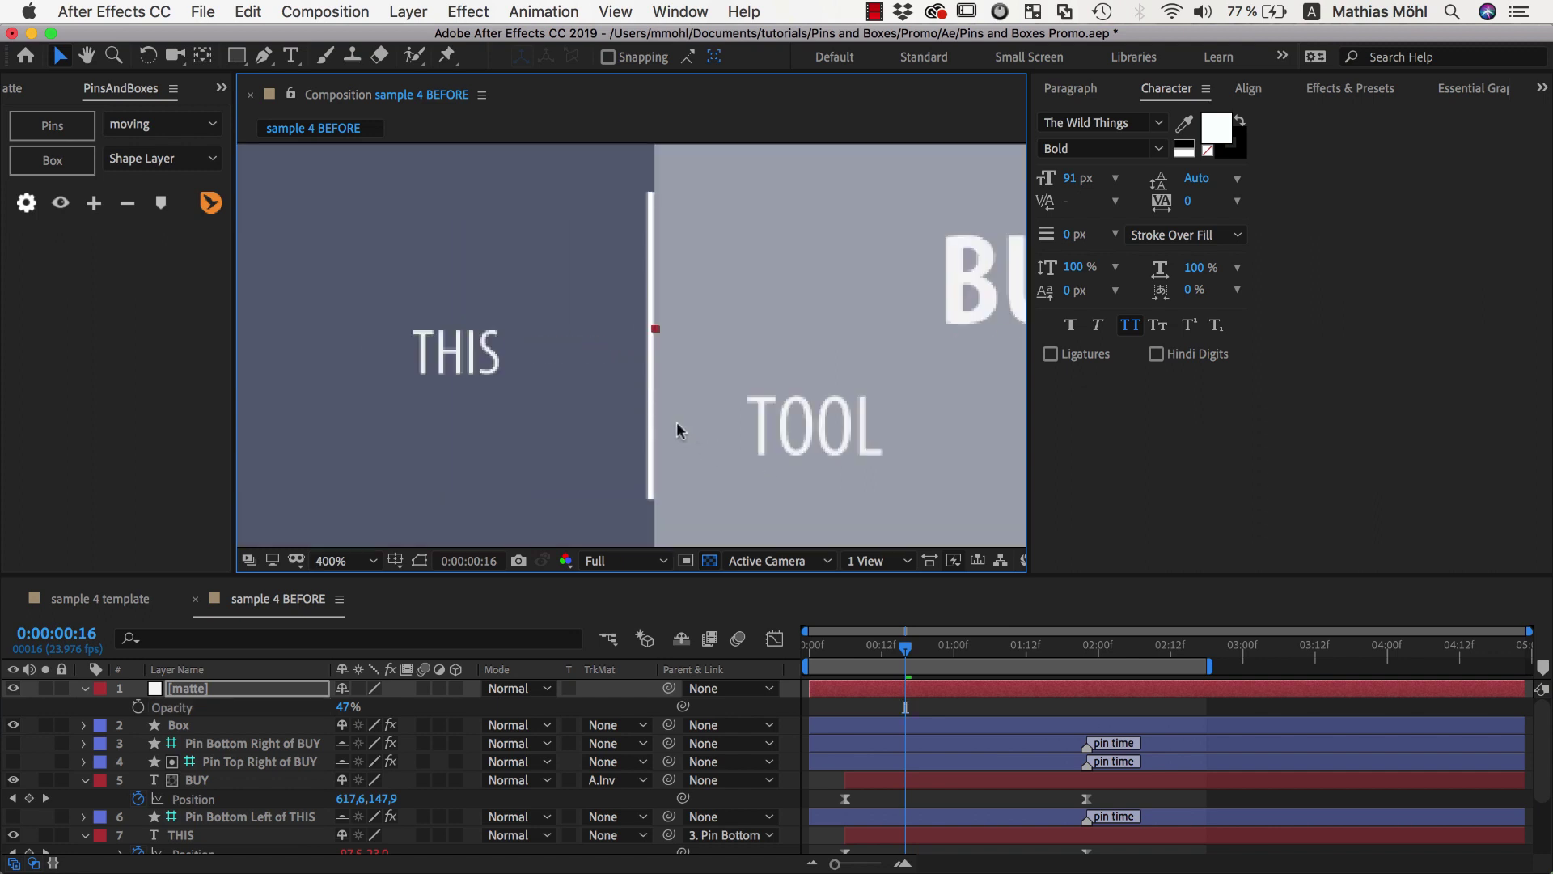
{"action": "key", "text": "comma"}
{"action": "key", "text": "comma"}
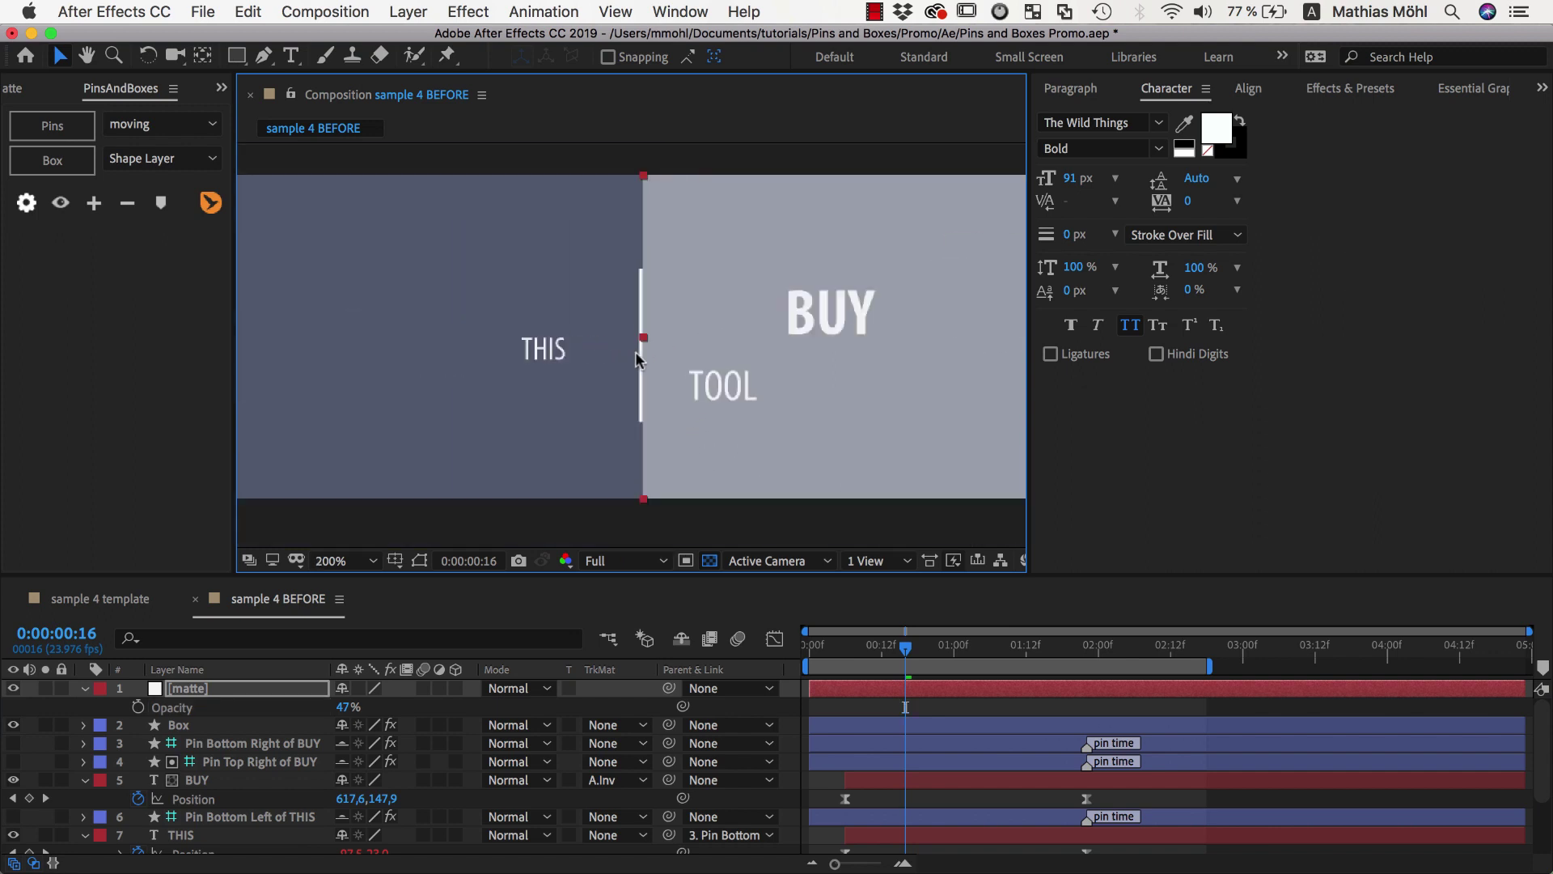
{"action": "left_click", "coordinate": [233, 692]}
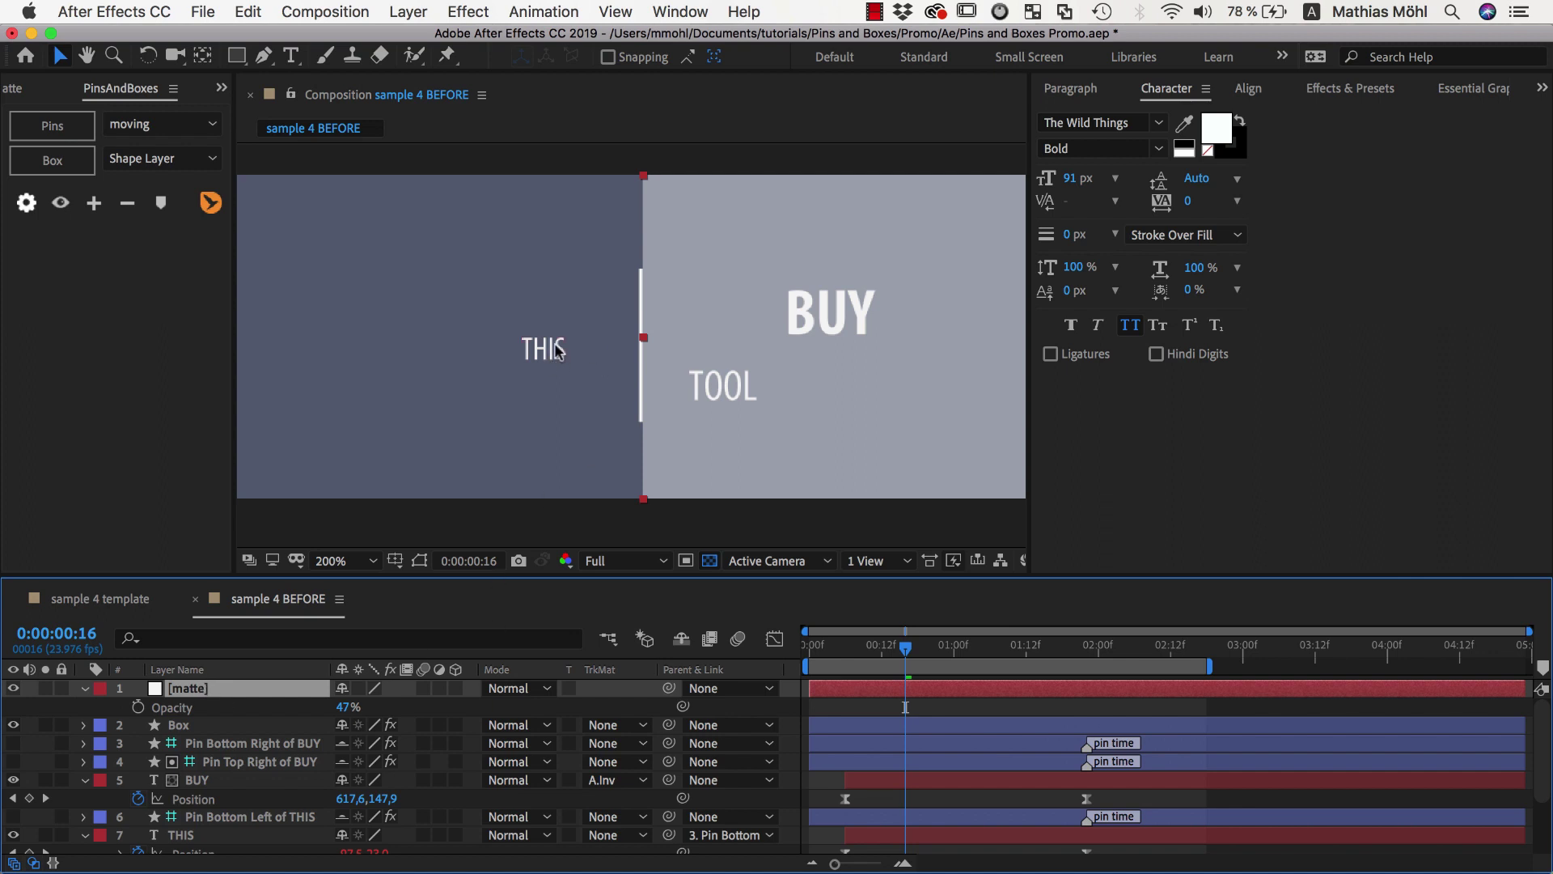
{"action": "left_click_drag", "start_coordinate": [906, 649], "coordinate": [1012, 665]}
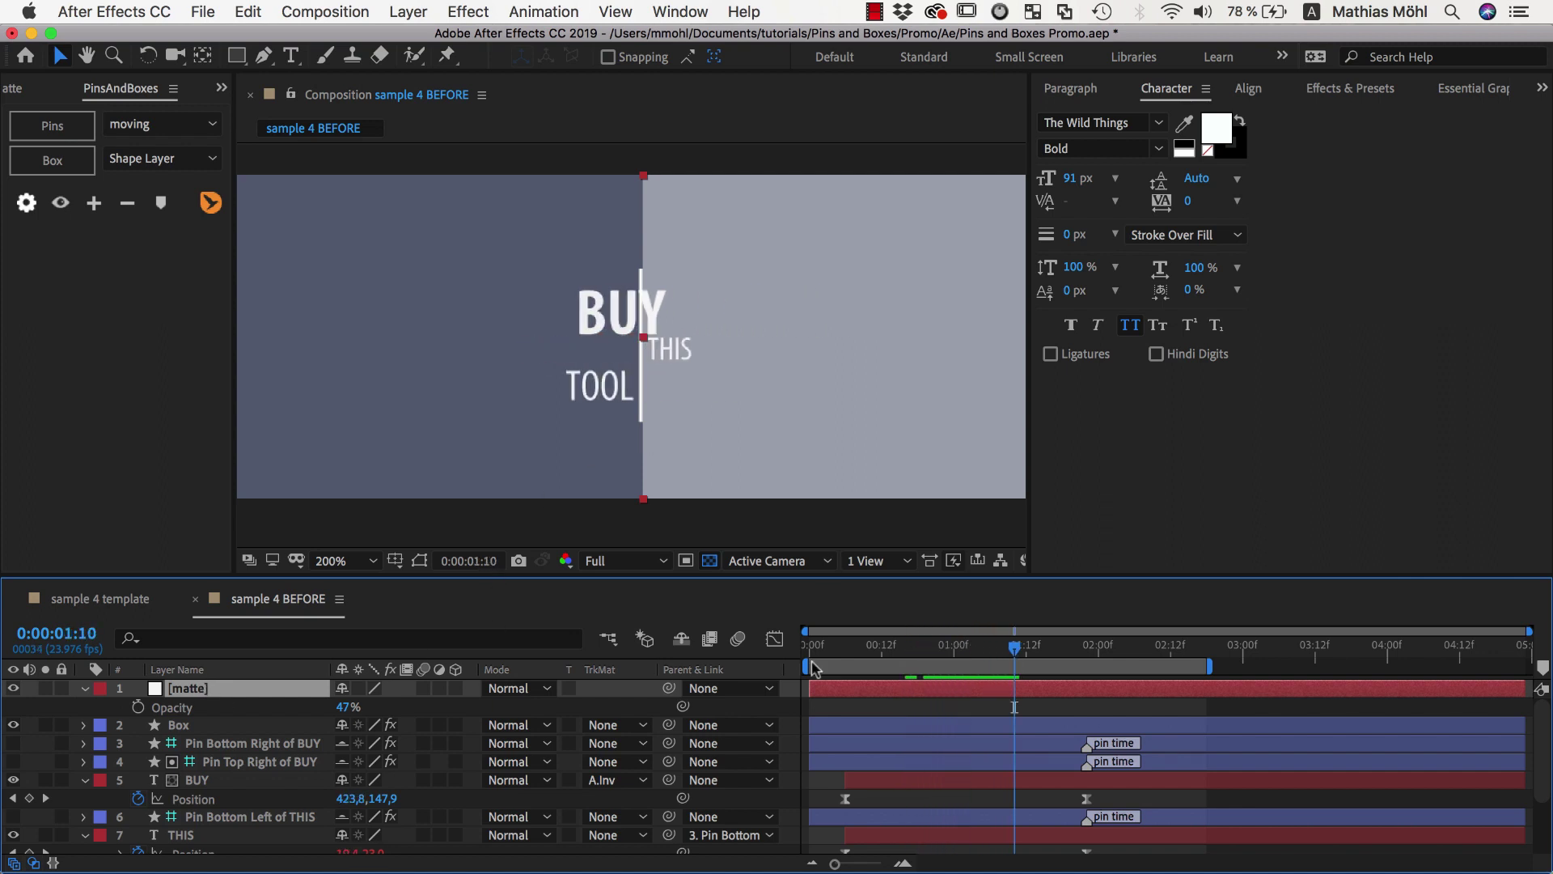
- Place the matte above THIS, set THIS to Alpha Matte, and raise matte opacity to 100%
{"action": "left_click_drag", "start_coordinate": [196, 694], "coordinate": [196, 827]}
{"action": "left_click", "coordinate": [276, 842]}
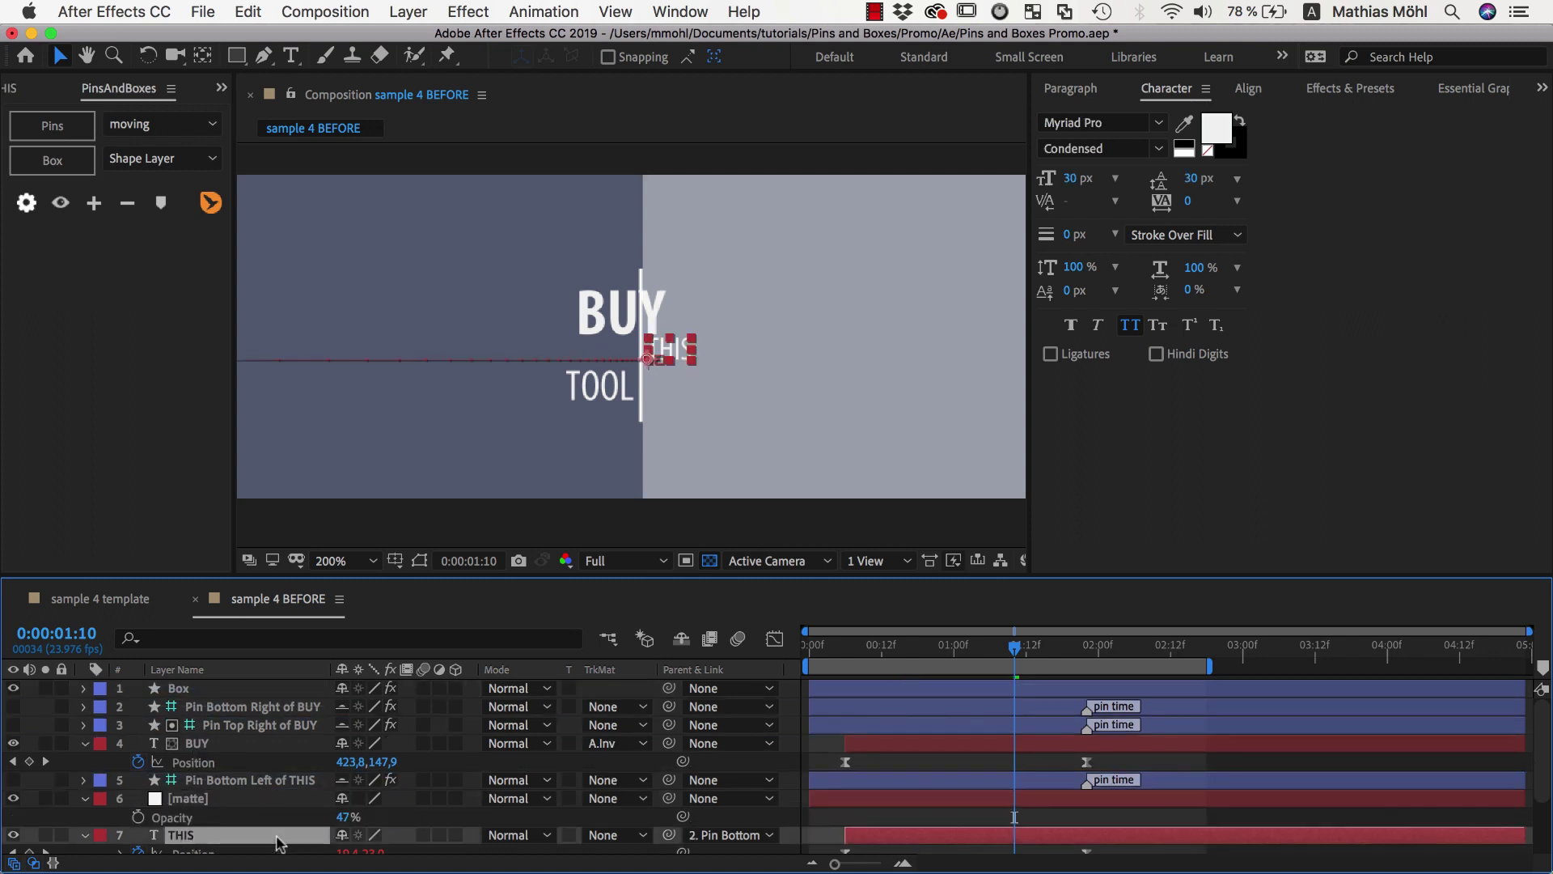
{"action": "left_click", "coordinate": [613, 836]}
{"action": "left_click", "coordinate": [627, 846]}
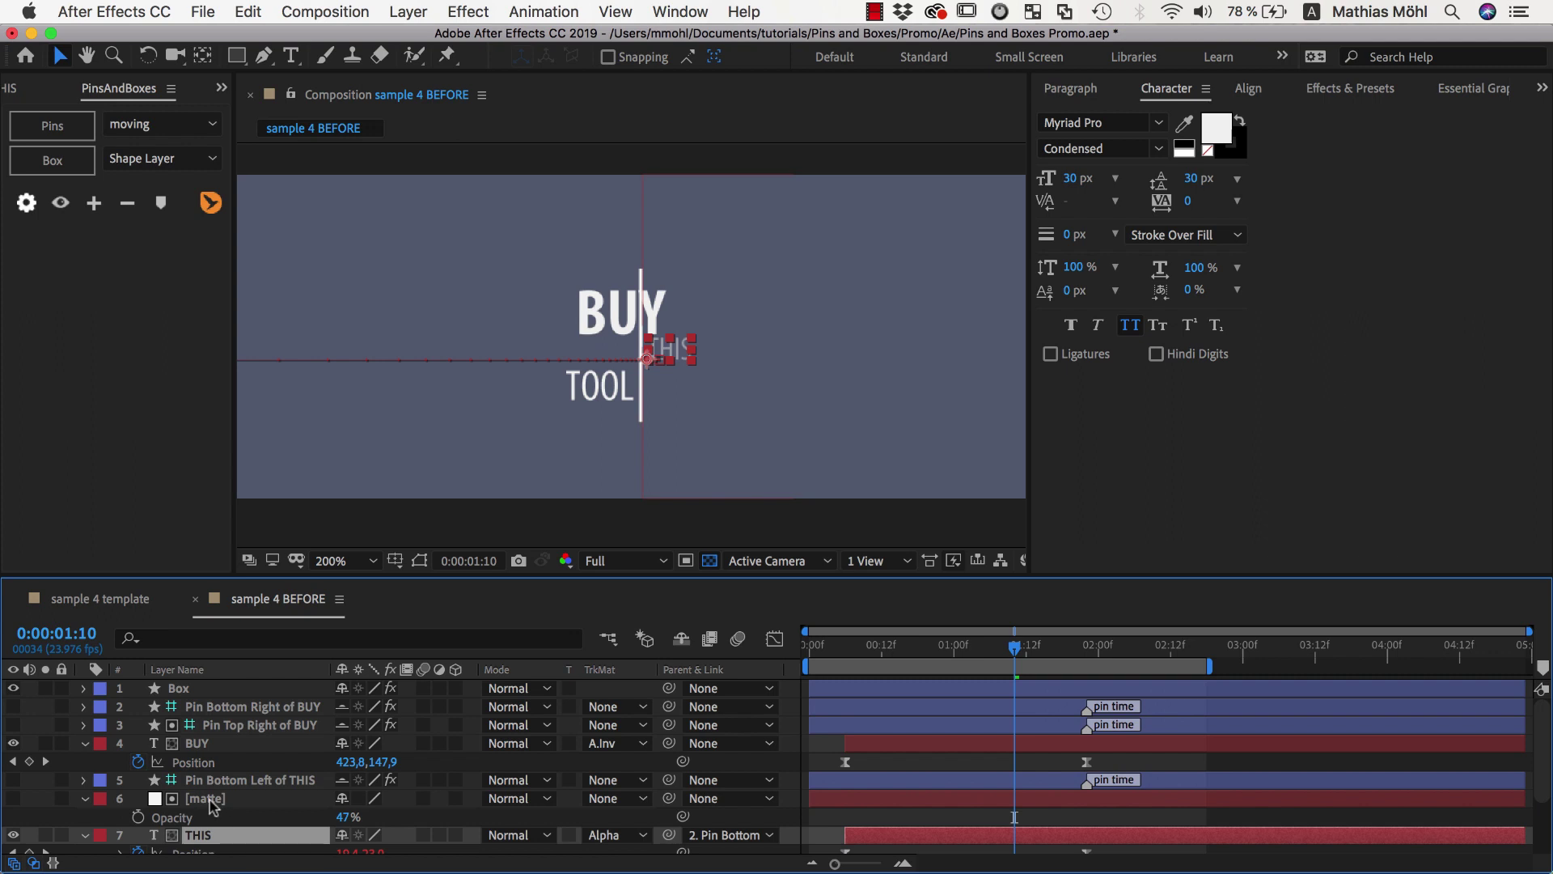
{"action": "left_click_drag", "start_coordinate": [347, 817], "coordinate": [510, 825]}
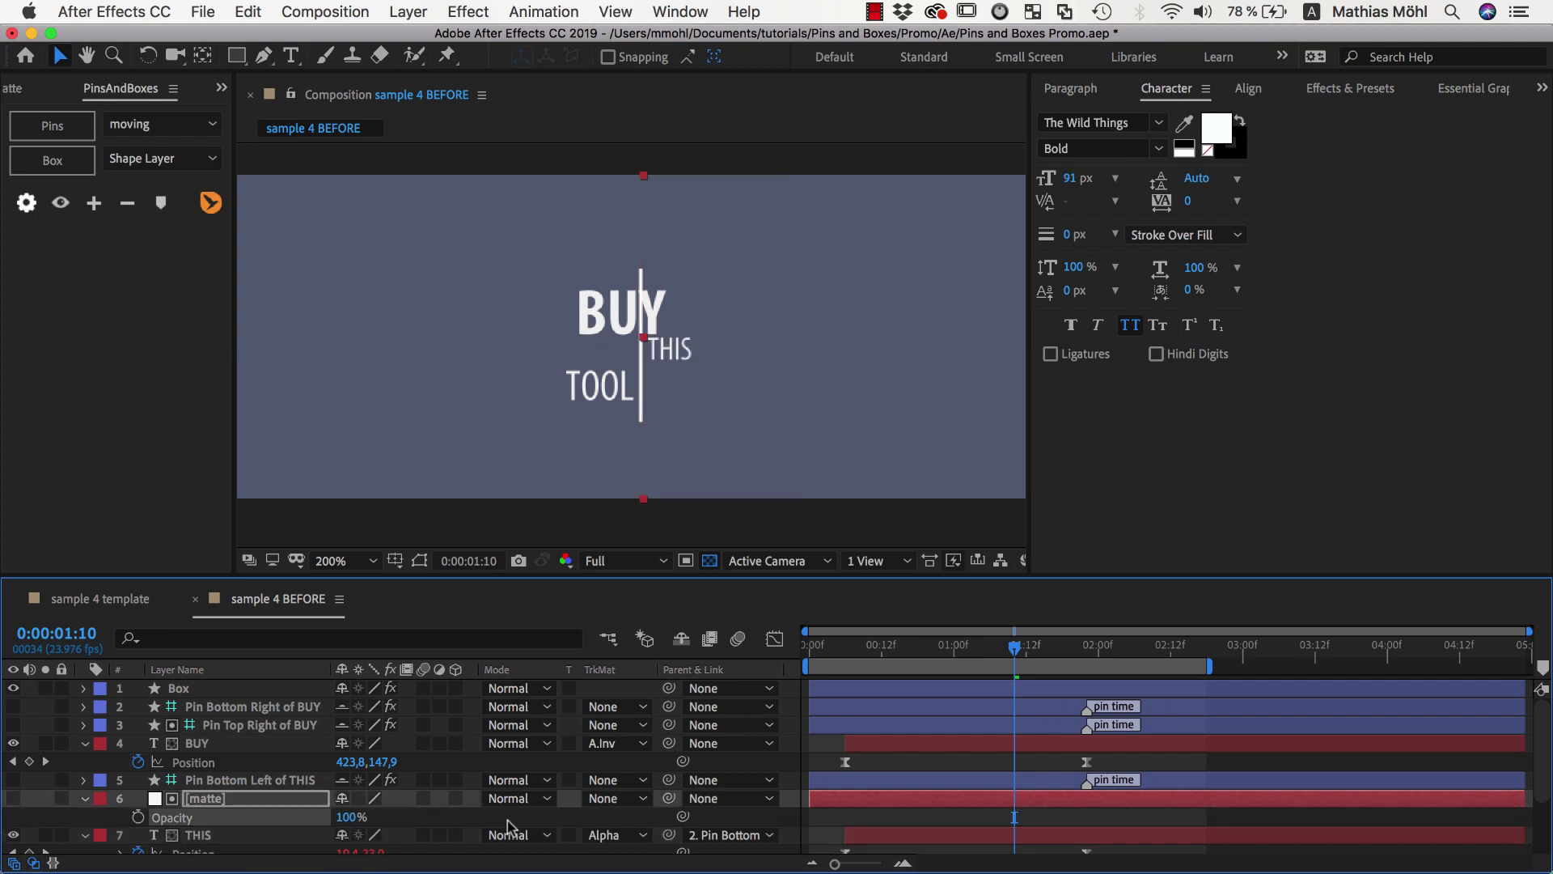
- Save the project and duplicate the matte layer
{"action": "left_click", "coordinate": [208, 801]}
{"action": "key", "text": "super+s"}
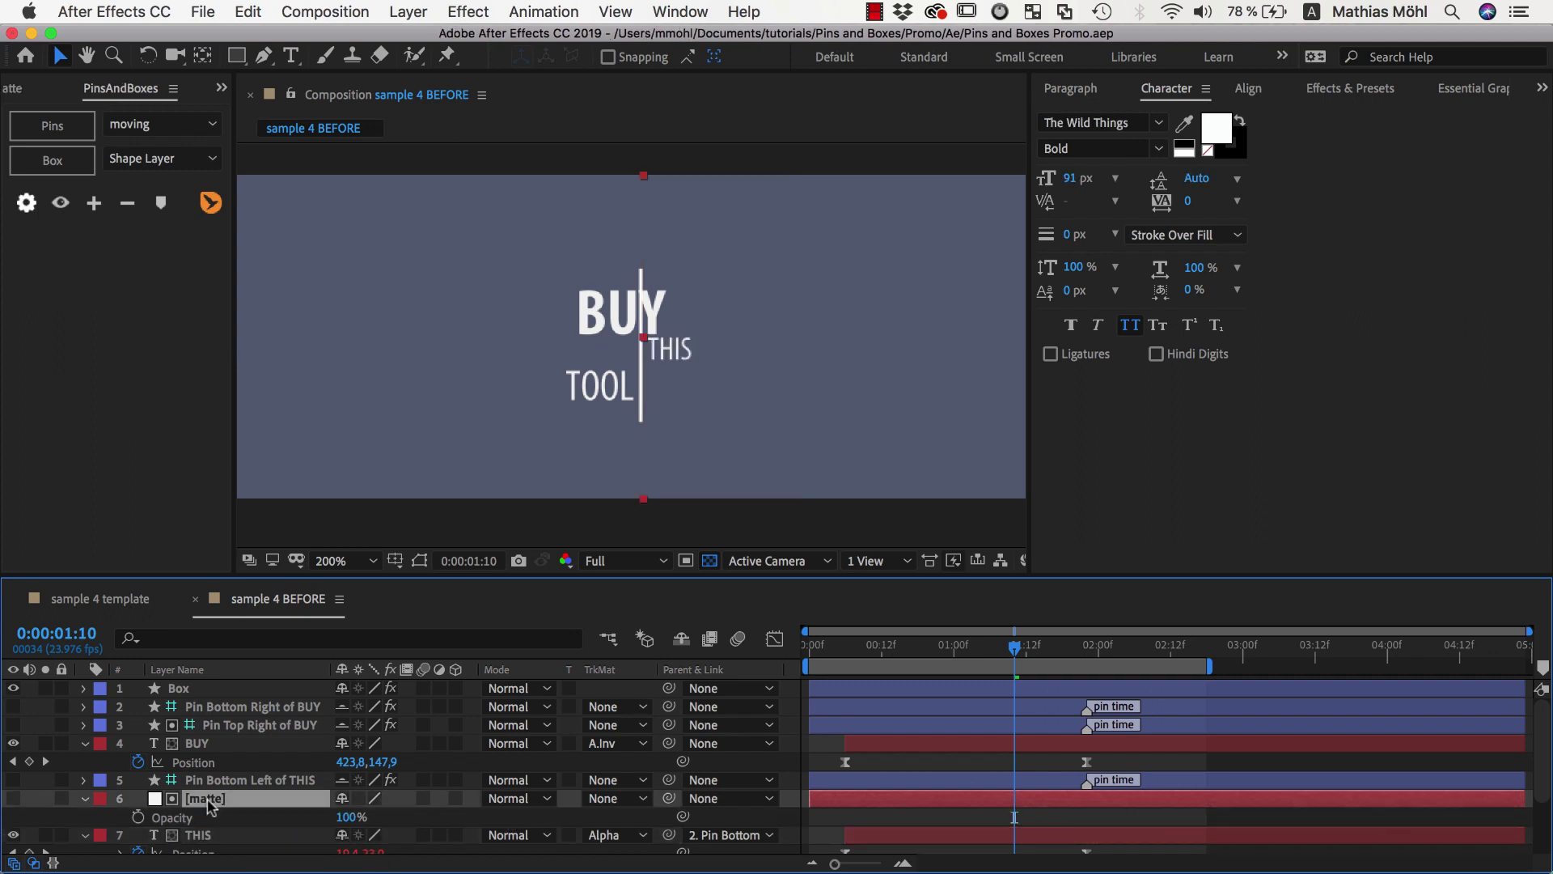
{"action": "key", "text": "super+d"}
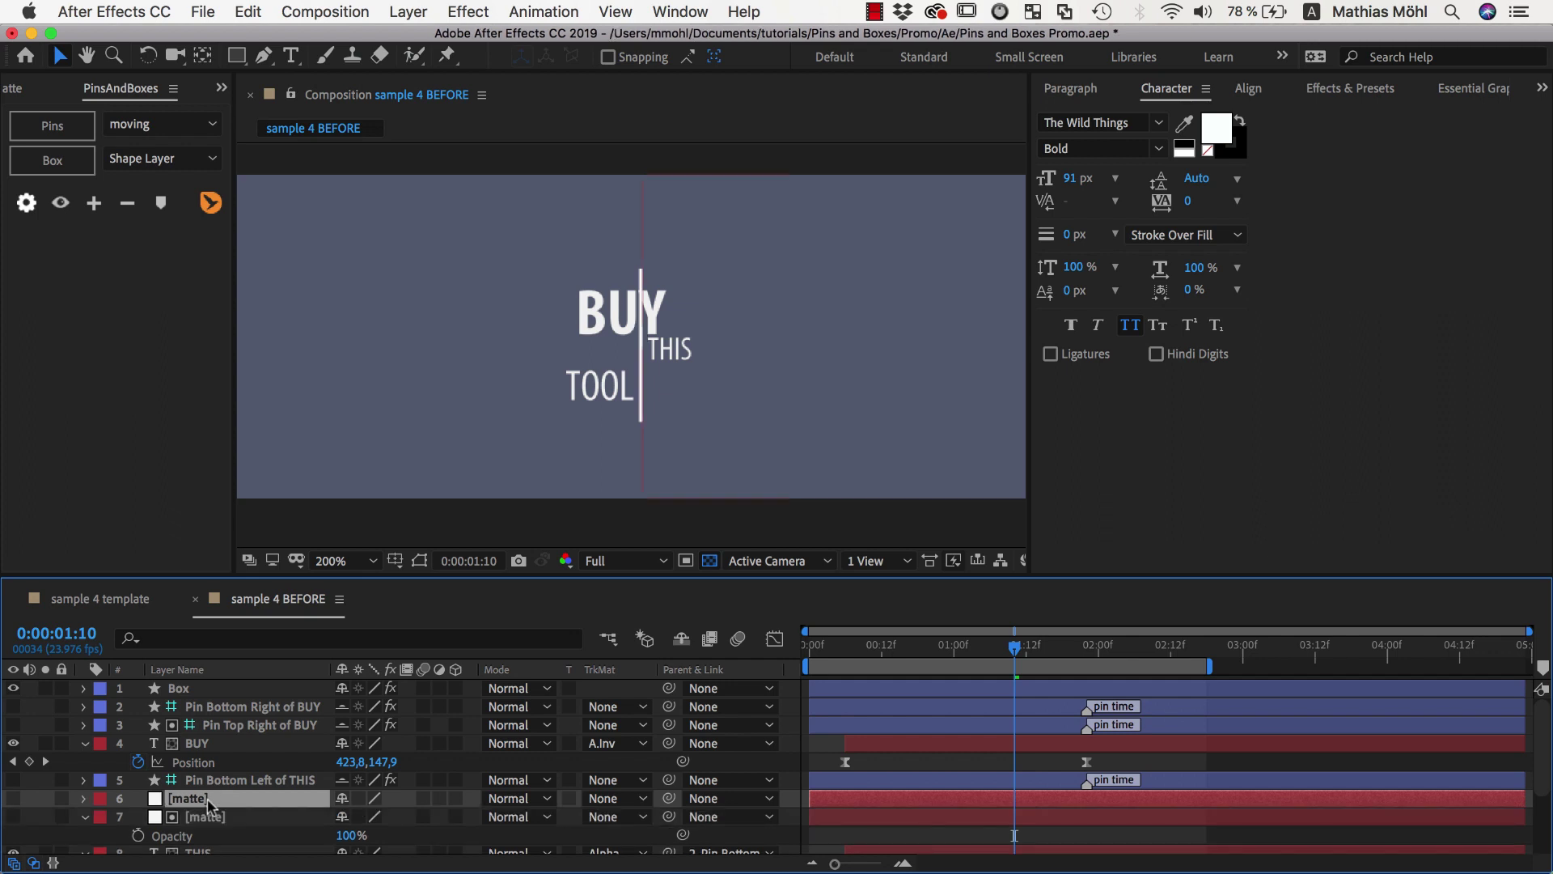
- Place the copied matte just above BUY and align its right edge with the line
{"action": "left_click_drag", "start_coordinate": [209, 803], "coordinate": [214, 743]}
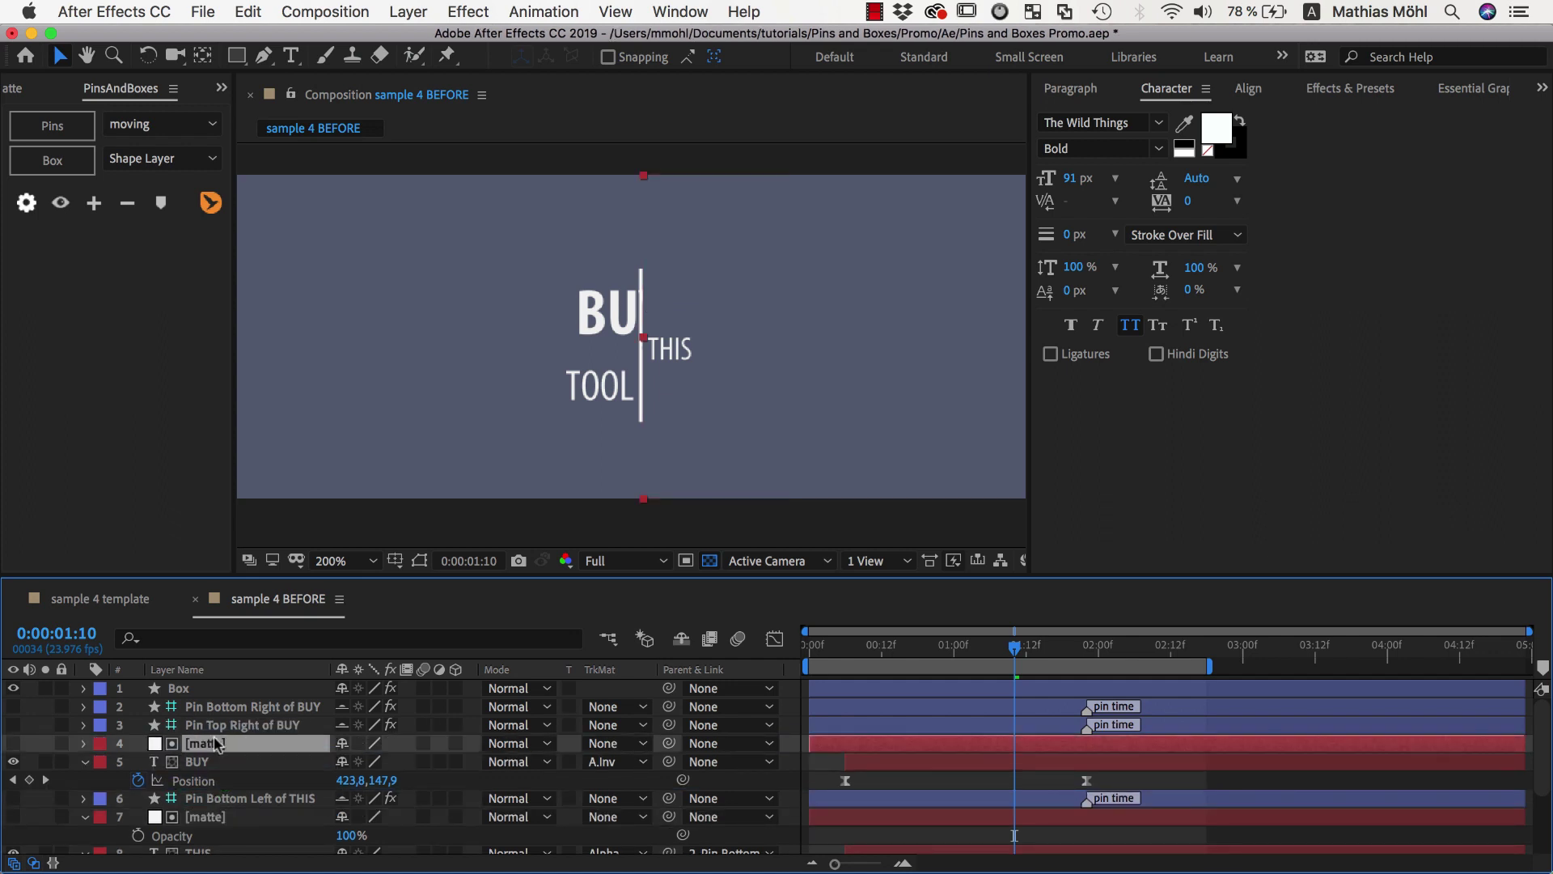
{"action": "left_click", "coordinate": [13, 745]}
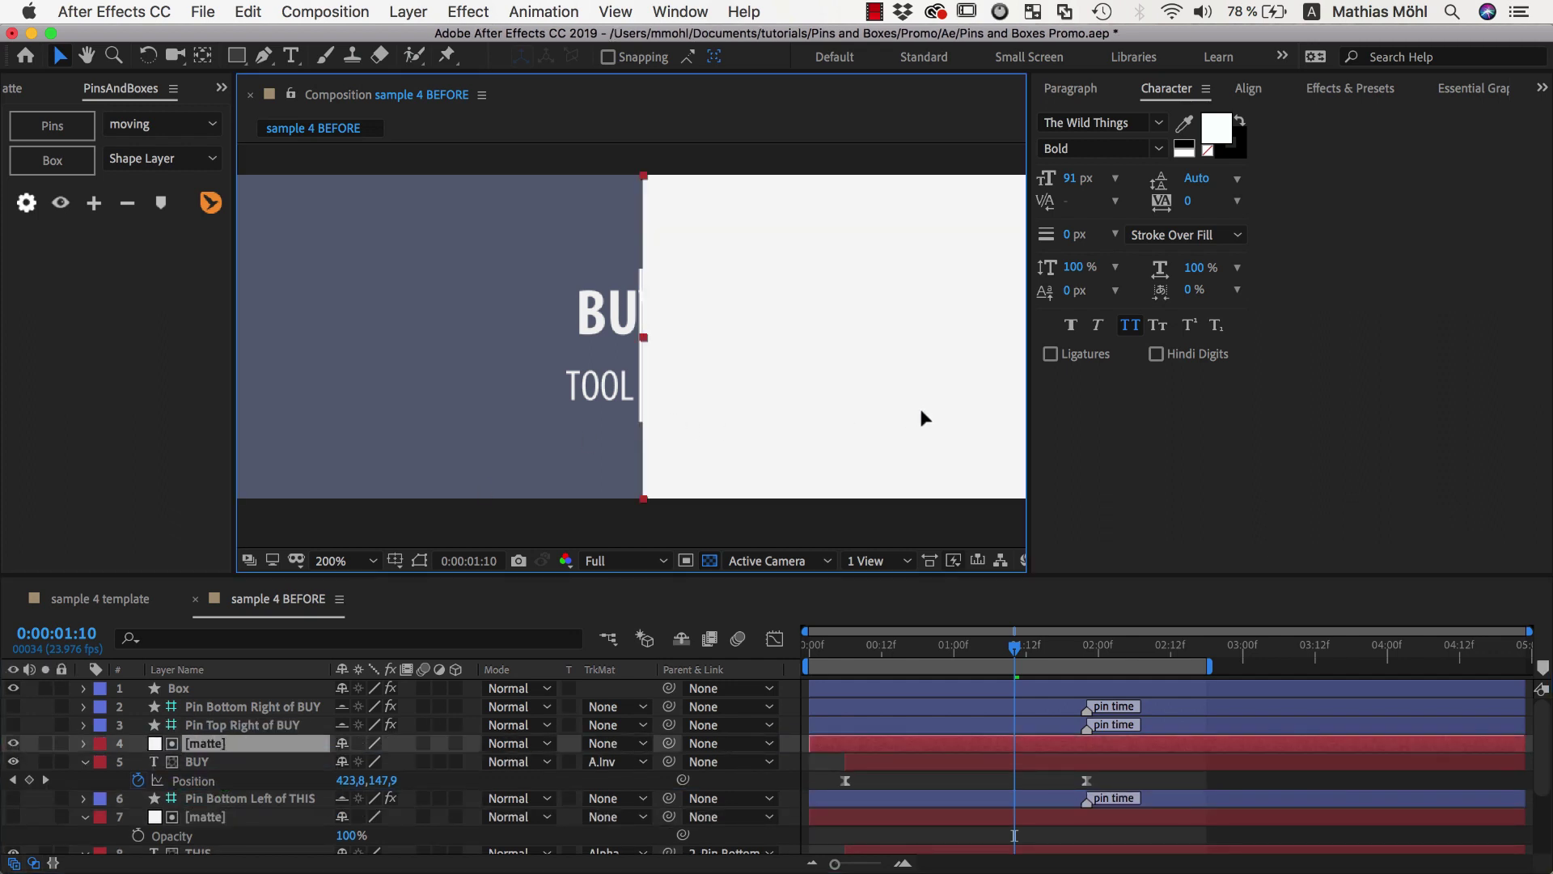
{"action": "left_click_drag", "start_coordinate": [923, 420], "coordinate": [305, 354]}
{"action": "mouse_move", "coordinate": [607, 367]}
{"action": "left_mouse_down"}
{"action": "mouse_move", "coordinate": [672, 370]}
{"action": "mouse_move", "coordinate": [594, 357]}
{"action": "left_mouse_up"}
- Set BUY's track matte to Alpha Matte, hide the matte, and check masking around 1:10
{"action": "scroll", "coordinate": [593, 357], "scroll_direction": "up", "scroll_amount": 4}
{"action": "left_click", "coordinate": [538, 769]}
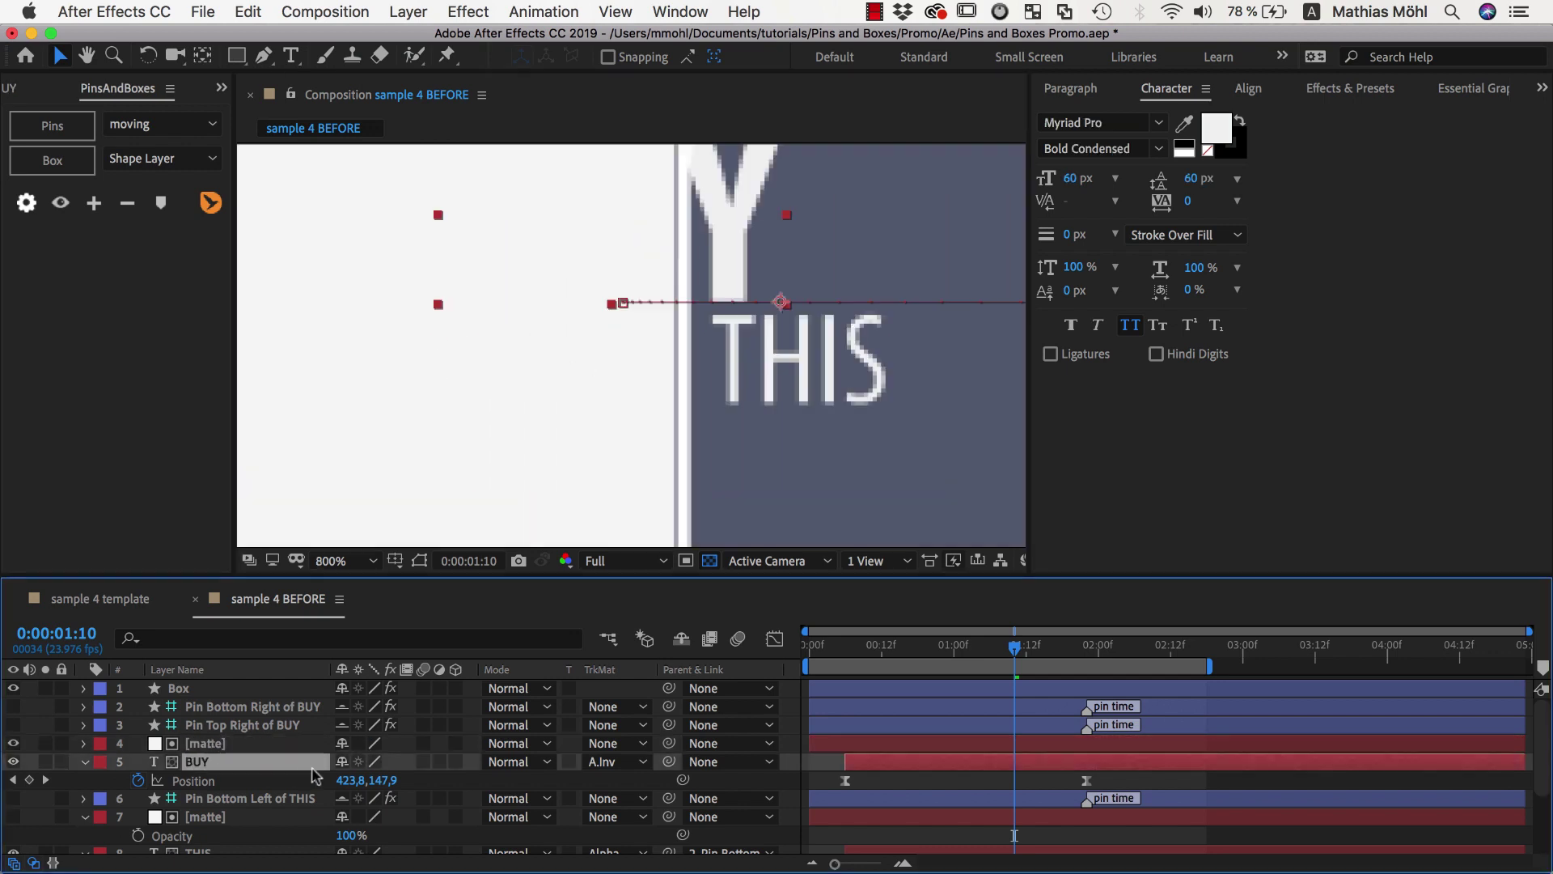
{"action": "left_click", "coordinate": [609, 764]}
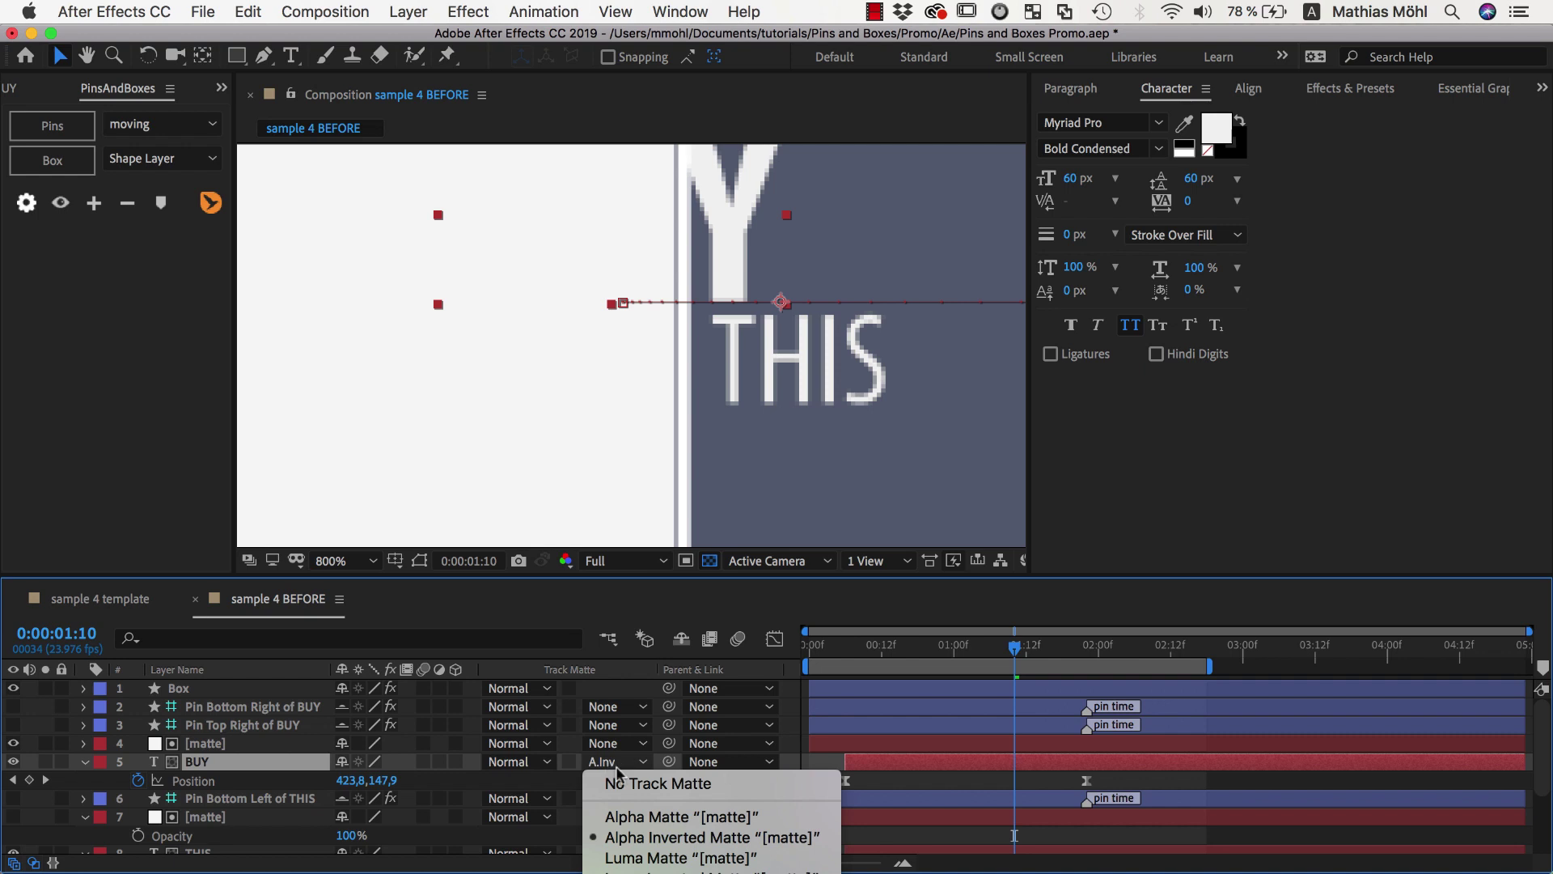
{"action": "left_click", "coordinate": [623, 817]}
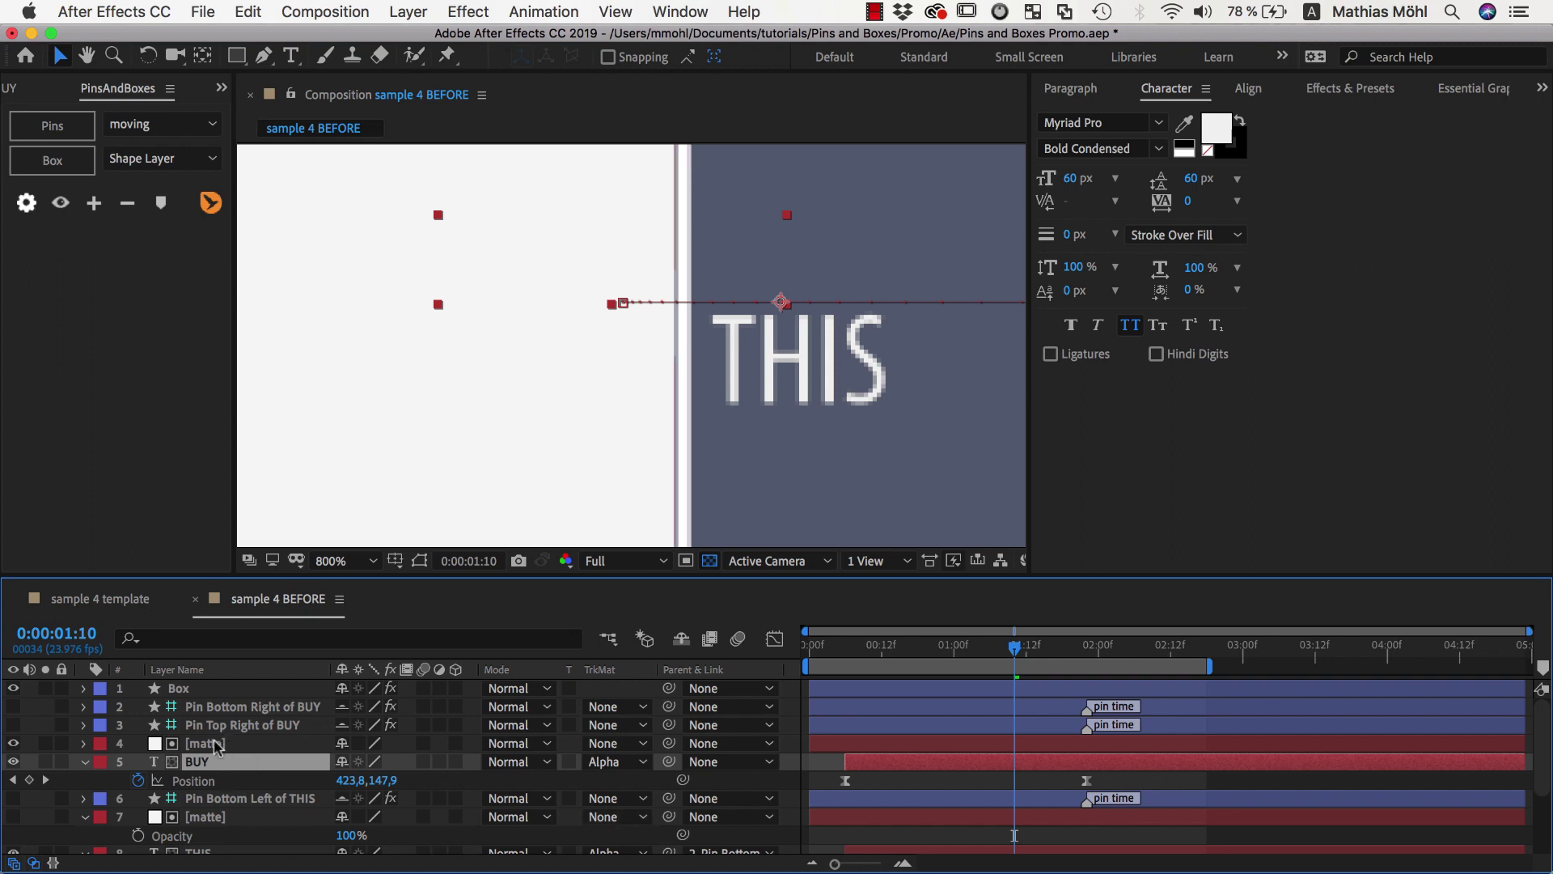
{"action": "left_click", "coordinate": [106, 743]}
{"action": "left_click", "coordinate": [14, 742]}
{"action": "scroll", "coordinate": [639, 348], "scroll_direction": "down", "scroll_amount": 1}
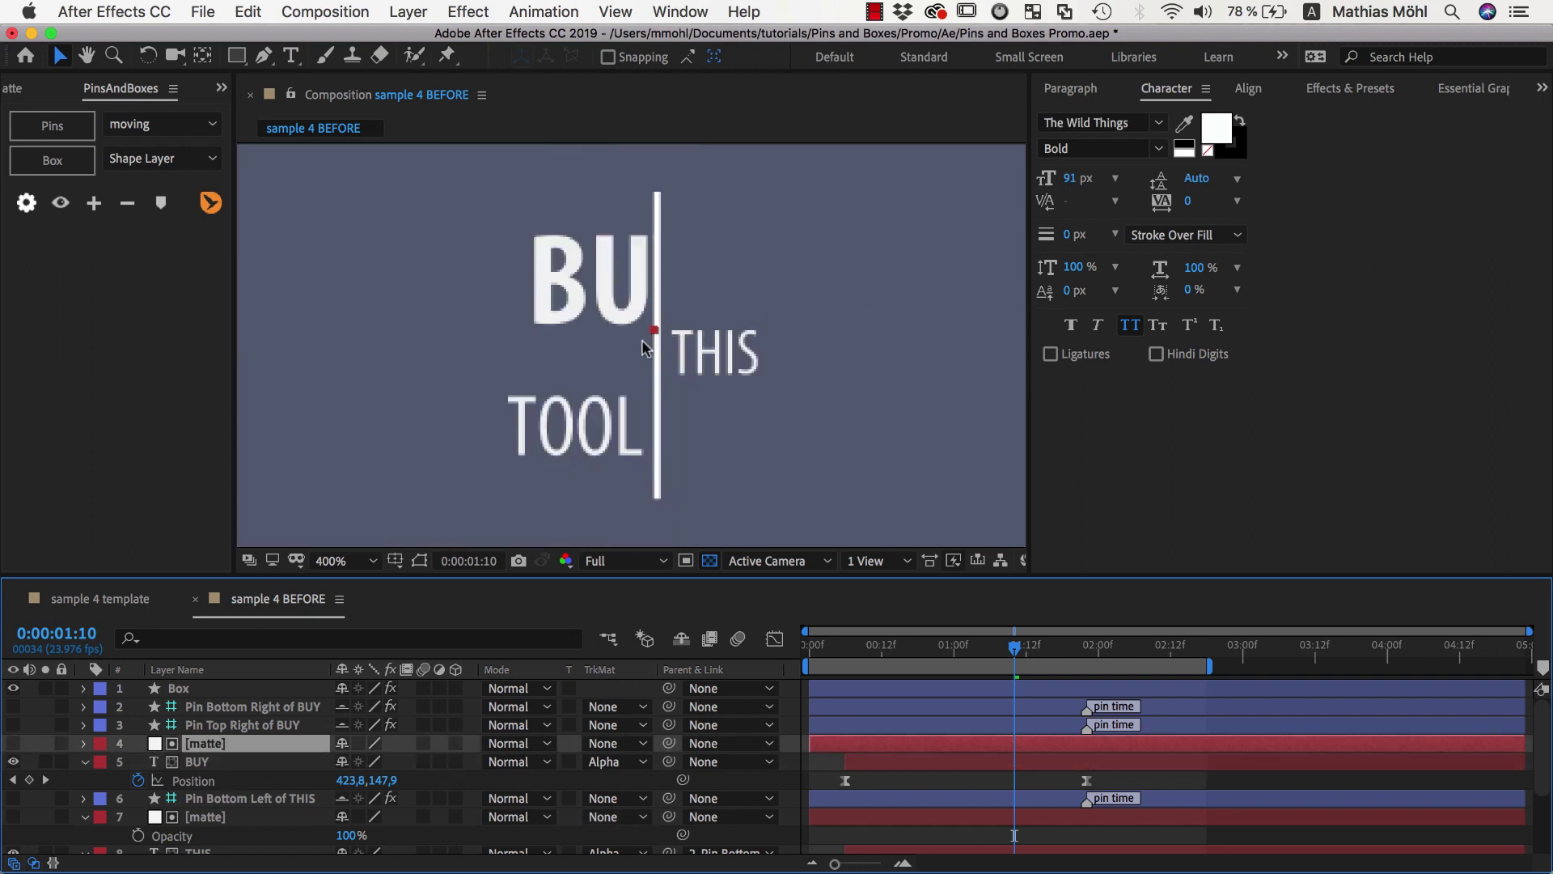
{"action": "mouse_move", "coordinate": [1017, 653]}
{"action": "left_mouse_down"}
{"action": "mouse_move", "coordinate": [1003, 652]}
{"action": "mouse_move", "coordinate": [1025, 652]}
{"action": "left_mouse_up"}
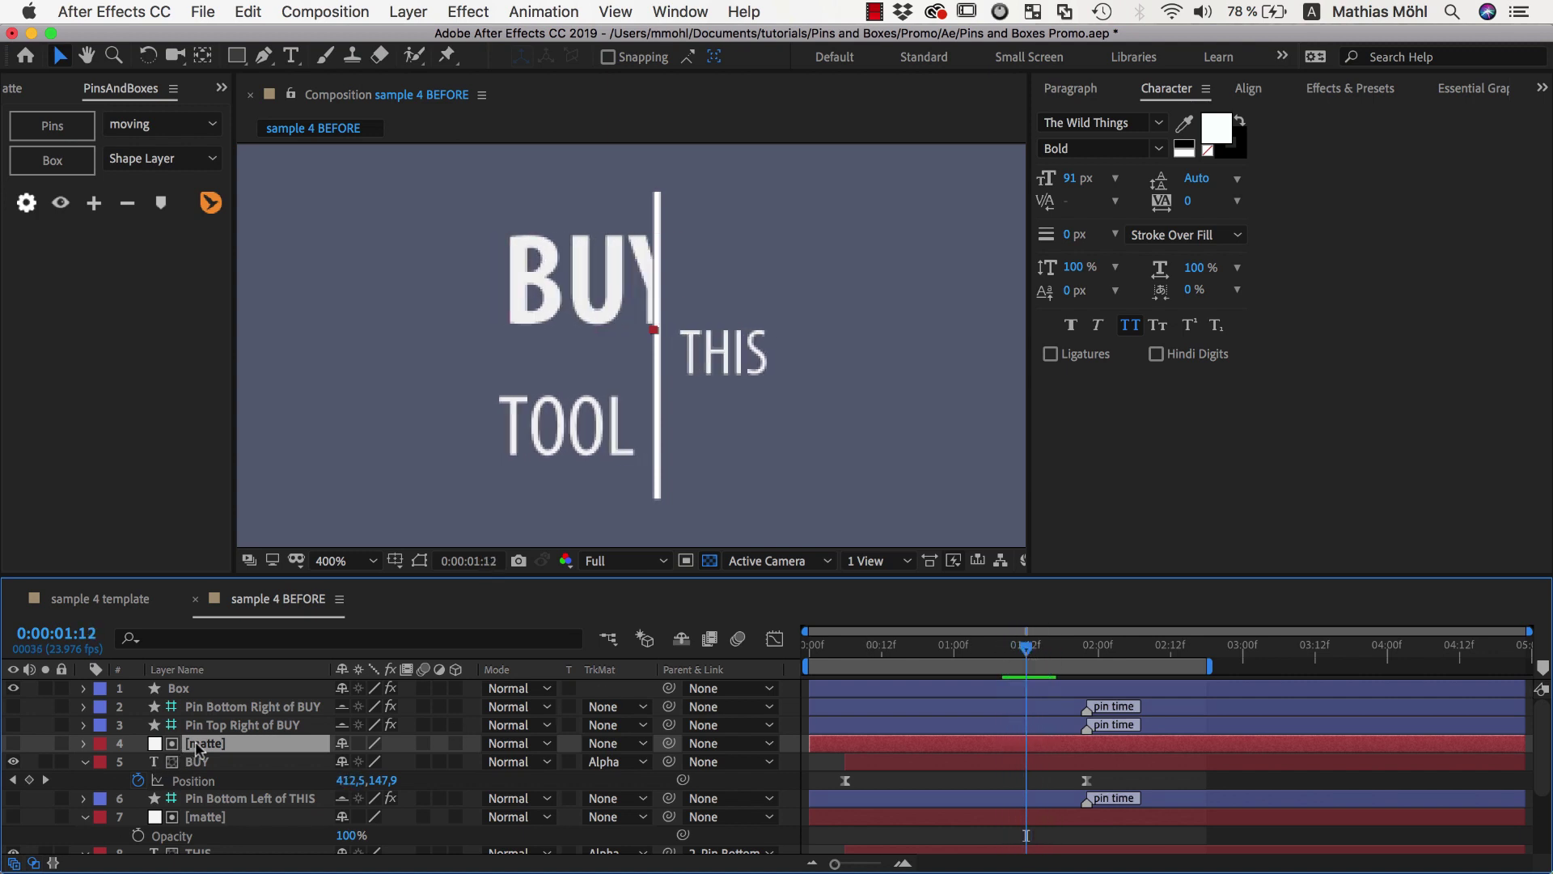
- Set TOOL's track matte to Alpha Matte "[matte]" and preview the sliding animation
{"action": "key", "text": "super+d"}
{"action": "key", "text": "super+z"}
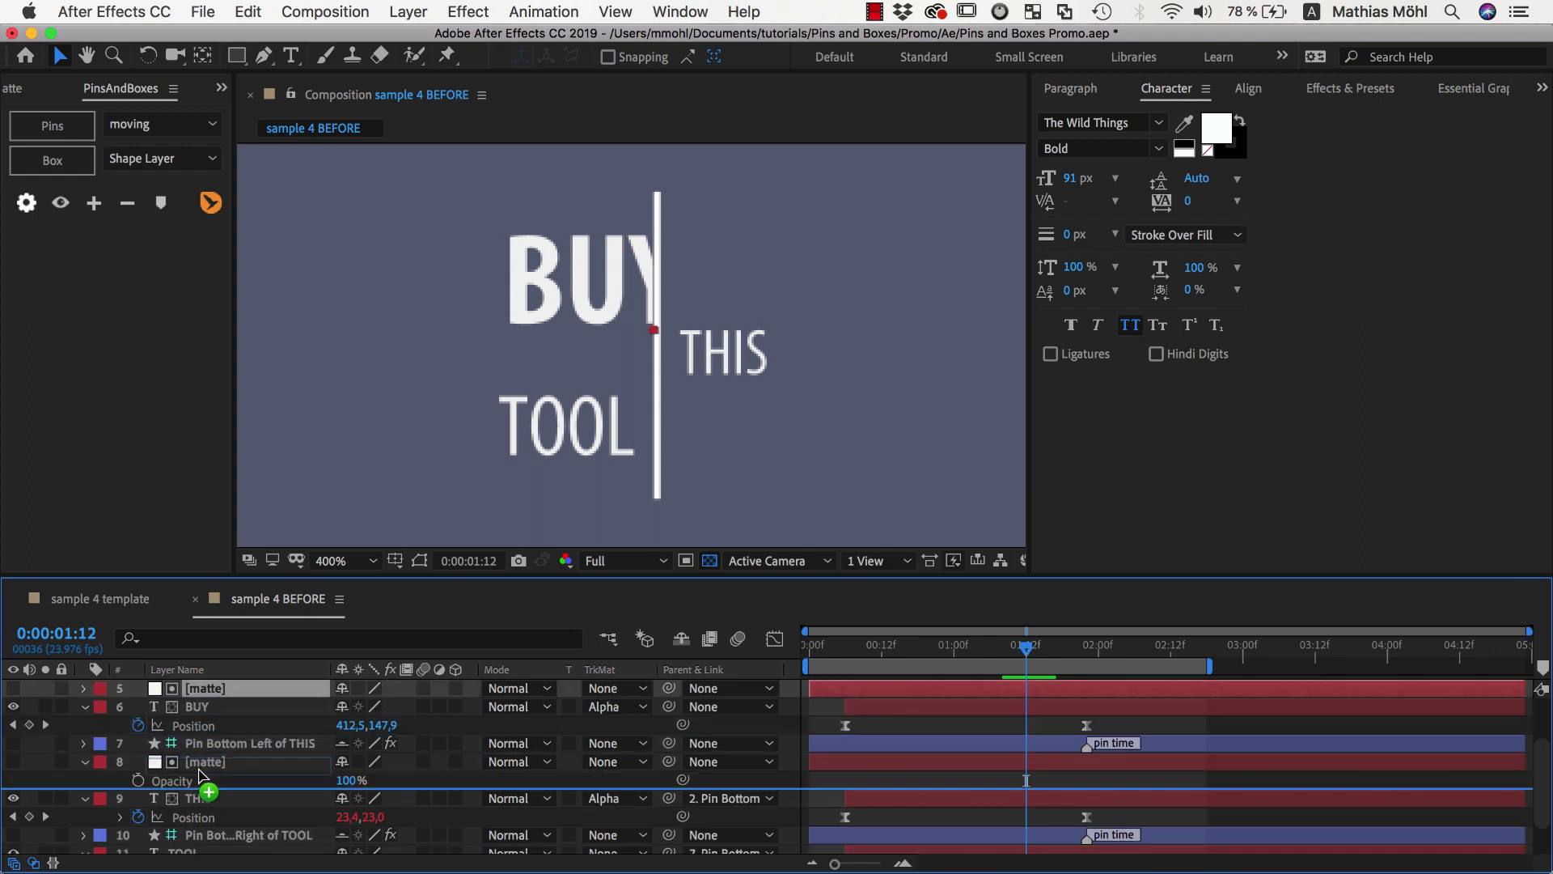
{"action": "scroll", "coordinate": [202, 777], "scroll_direction": "down", "scroll_amount": 3}
{"action": "left_click", "coordinate": [209, 791]}
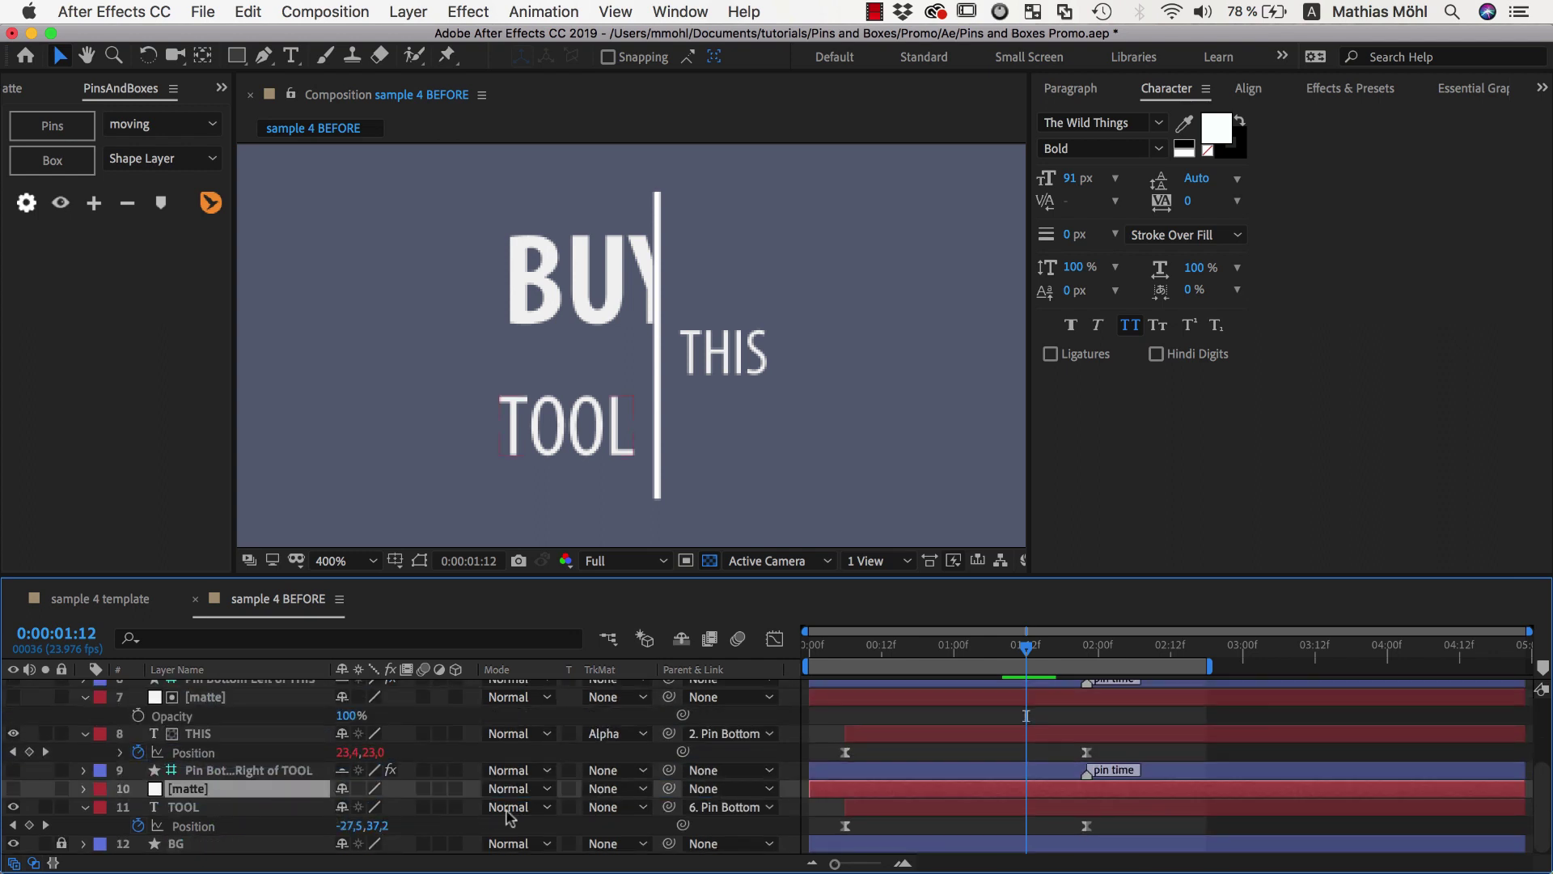
{"action": "left_click", "coordinate": [596, 809]}
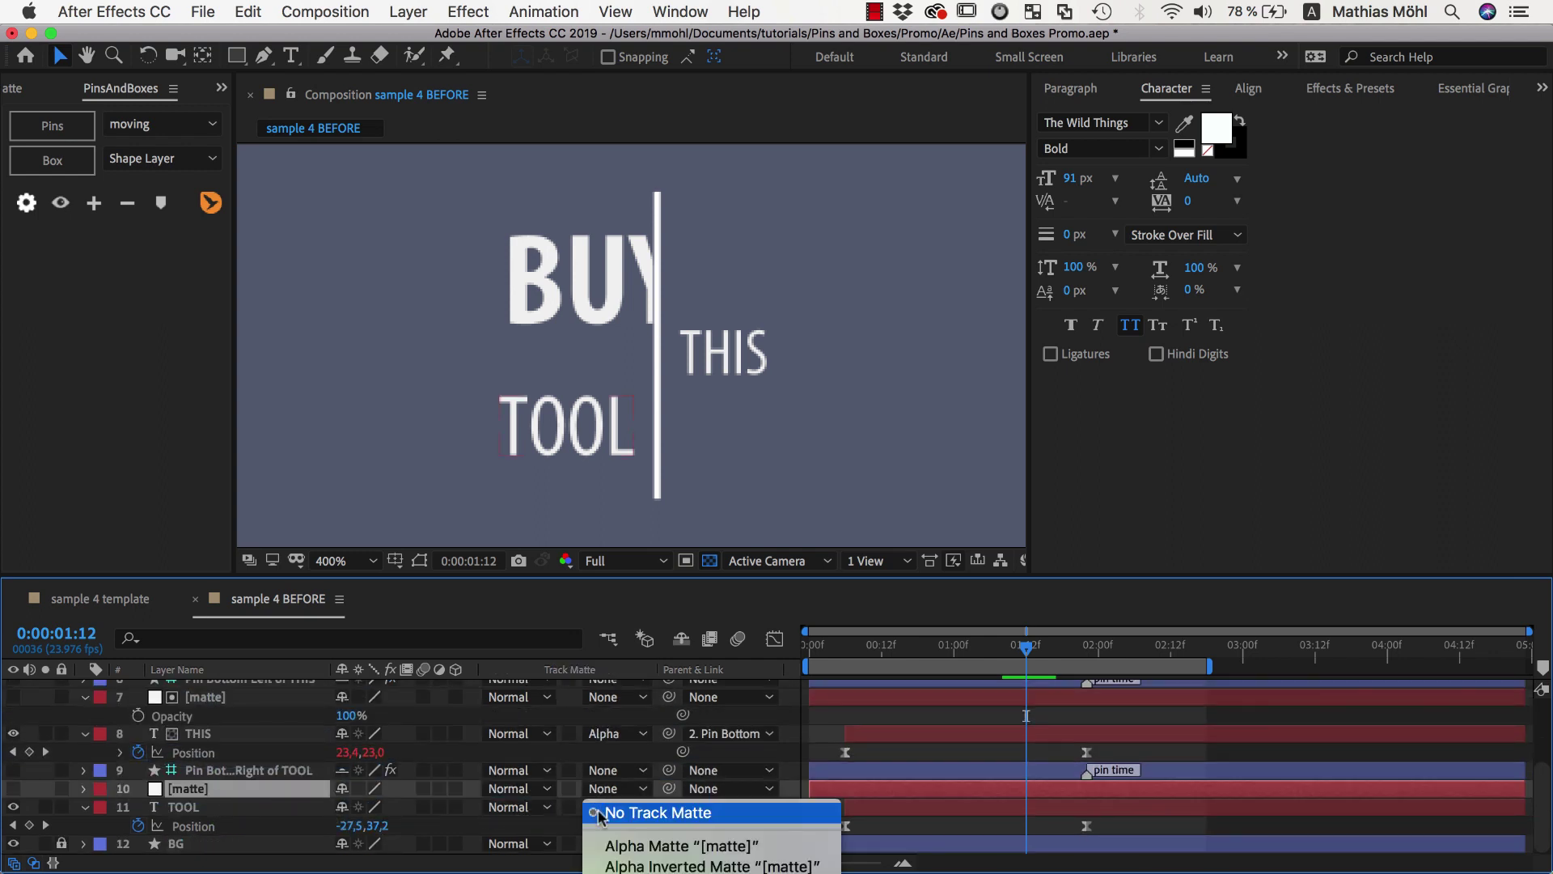
{"action": "left_click", "coordinate": [615, 850]}
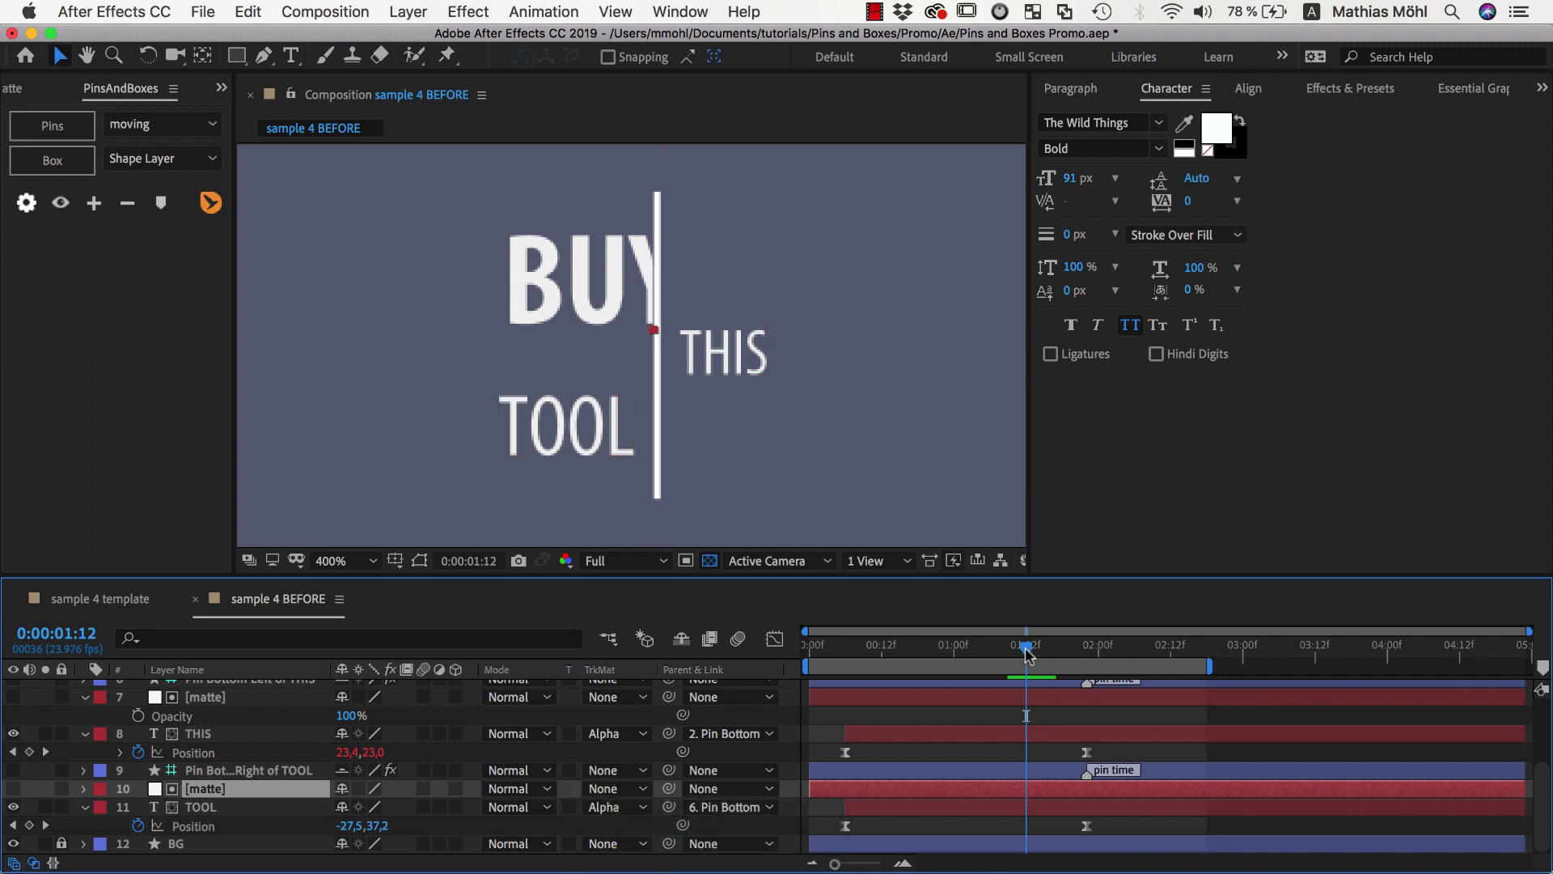
{"action": "left_click_drag", "start_coordinate": [1026, 651], "coordinate": [1063, 650]}
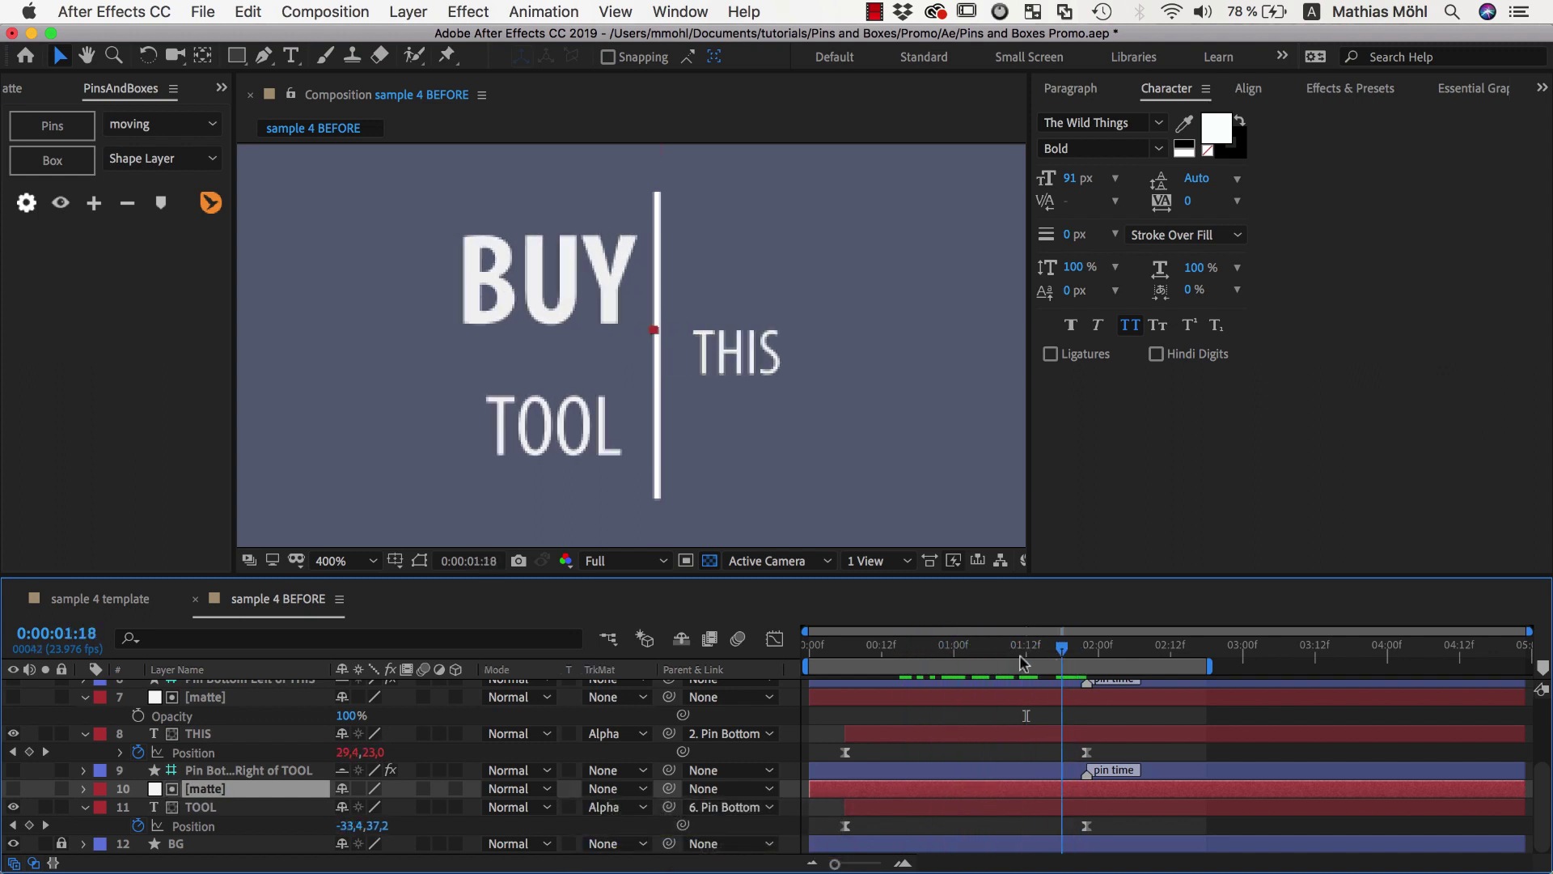
{"action": "key", "text": "space"}
{"action": "scroll", "coordinate": [1173, 769], "scroll_direction": "up", "scroll_amount": 3}
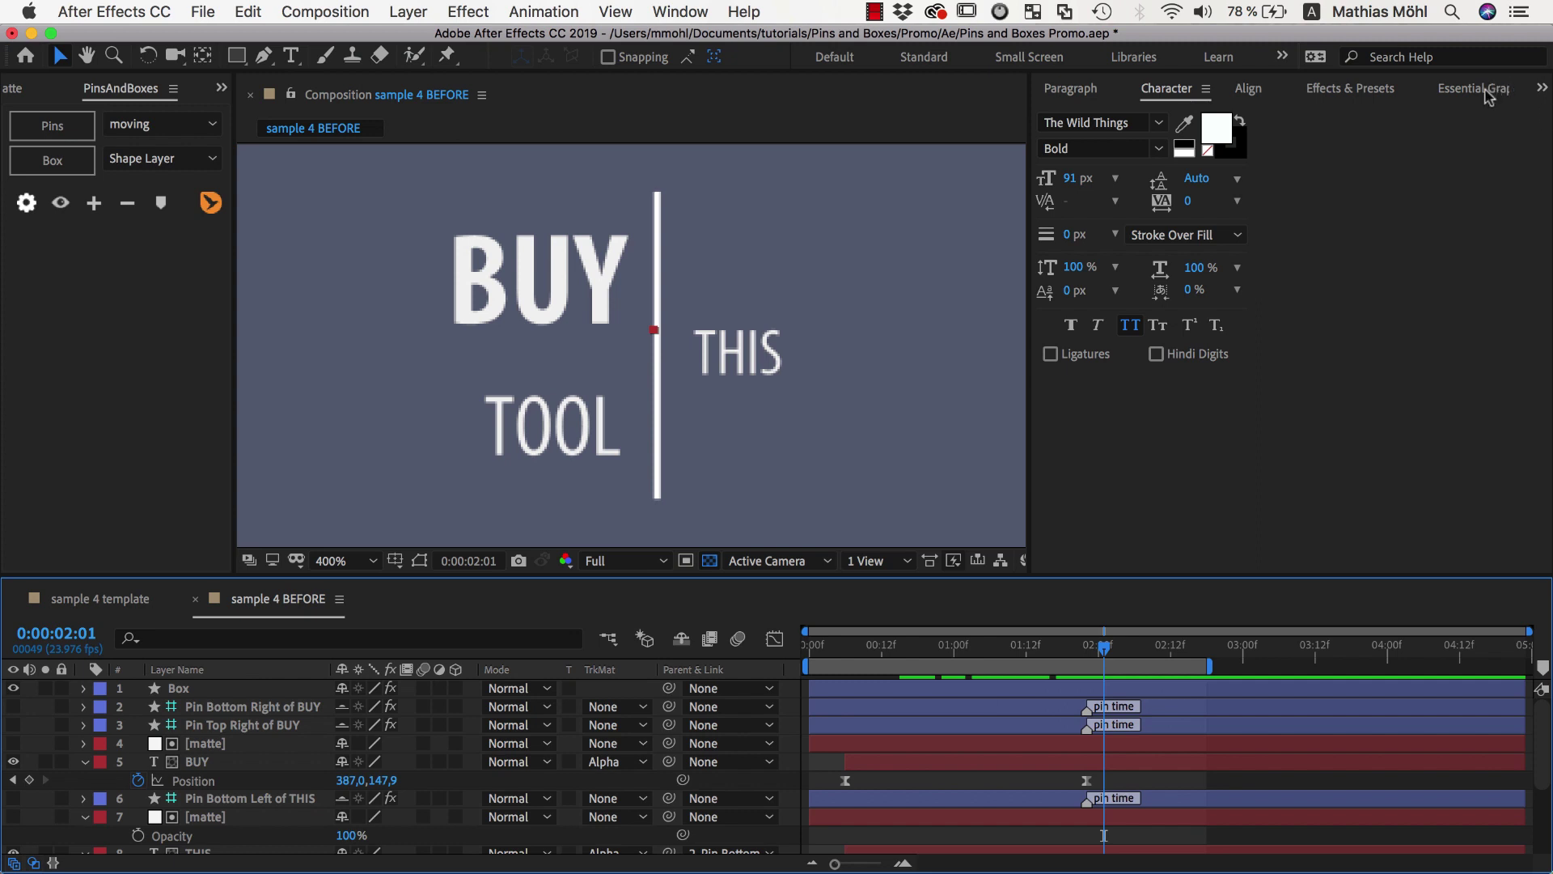
- Set the Essential Graphics master to sample 4 BEFORE and name the template test
{"action": "left_click", "coordinate": [1487, 92]}
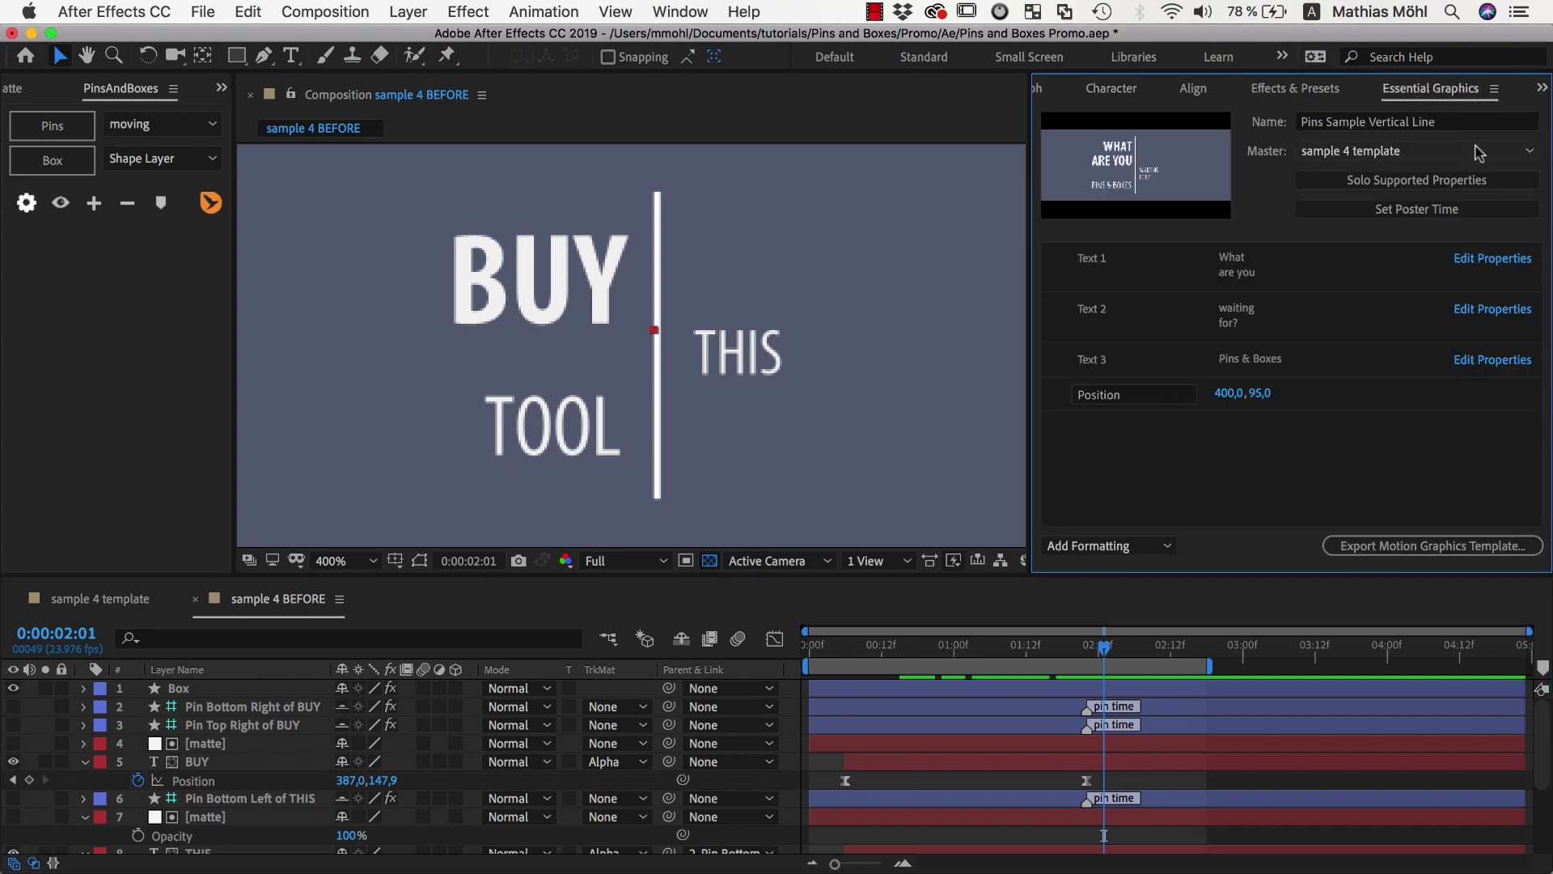
{"action": "left_click", "coordinate": [1501, 149]}
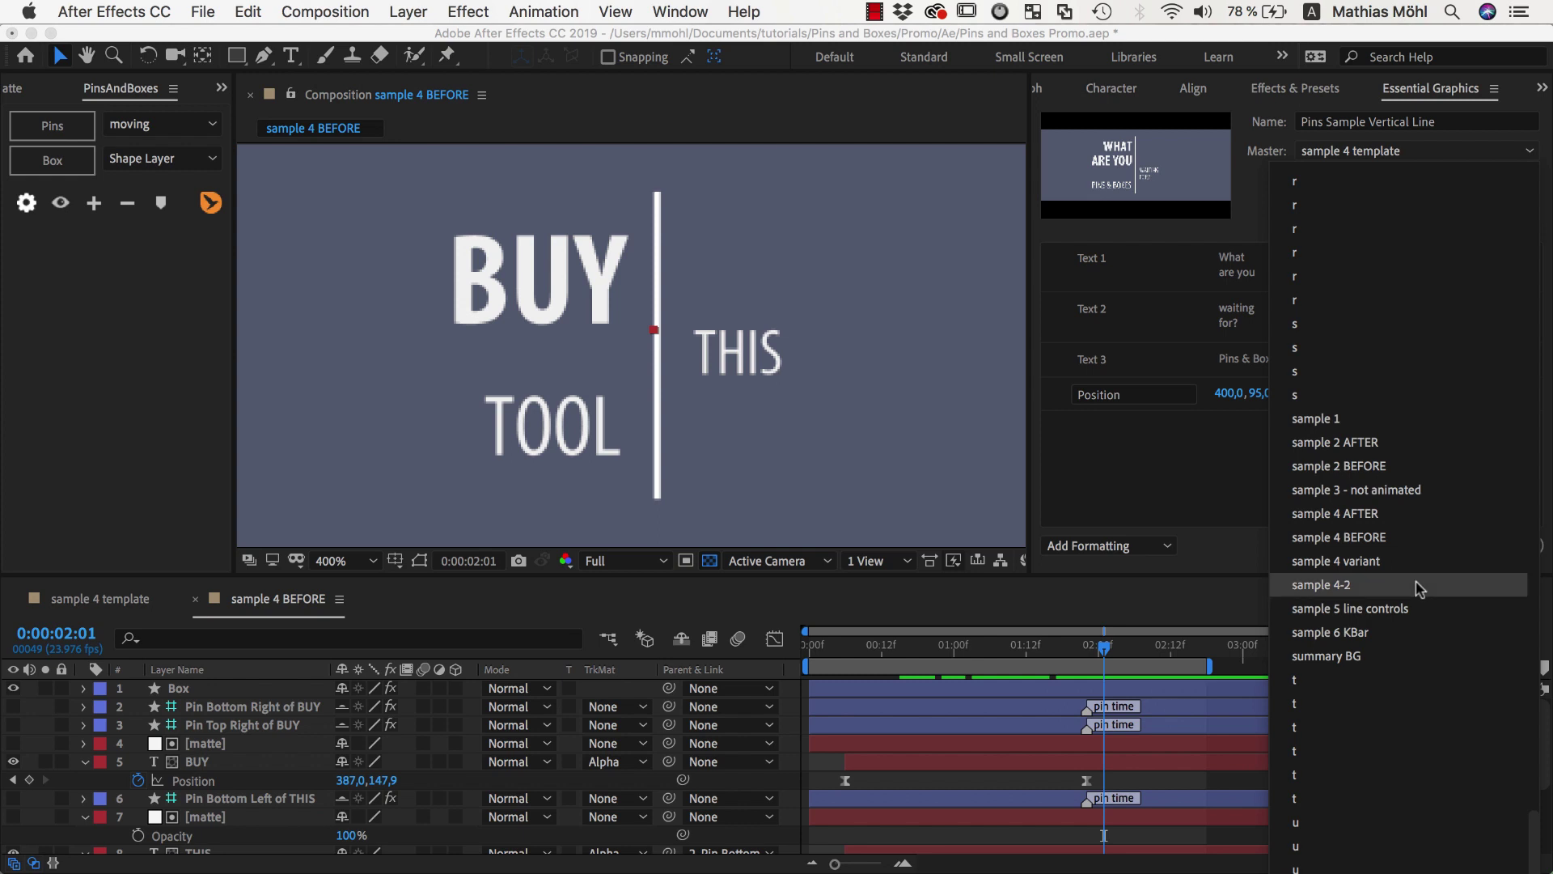
{"action": "left_click", "coordinate": [1390, 537]}
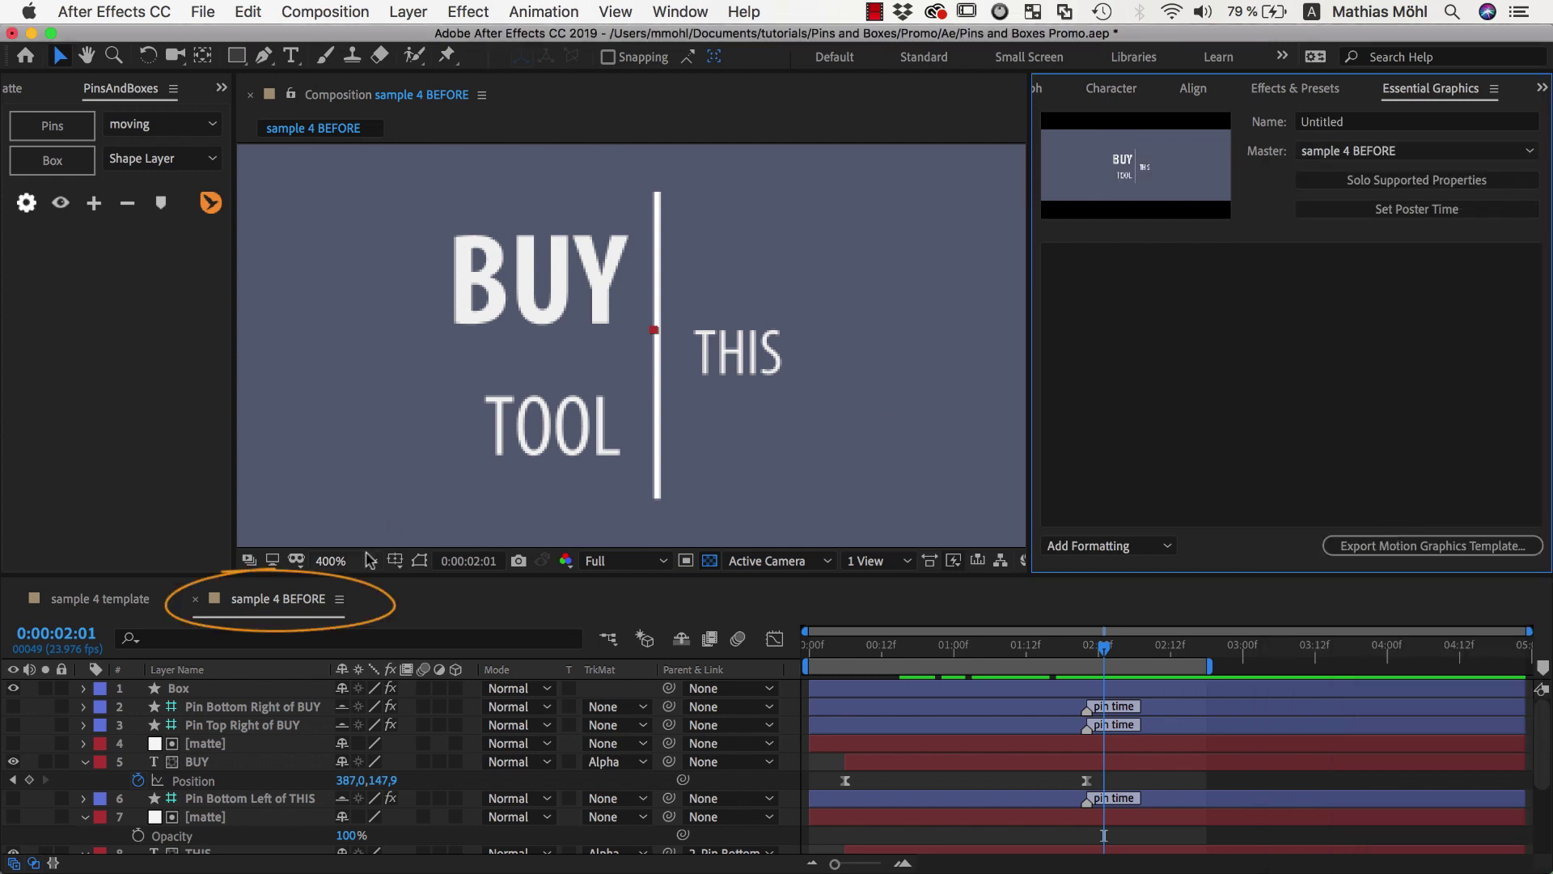
{"action": "left_click", "coordinate": [1362, 120]}
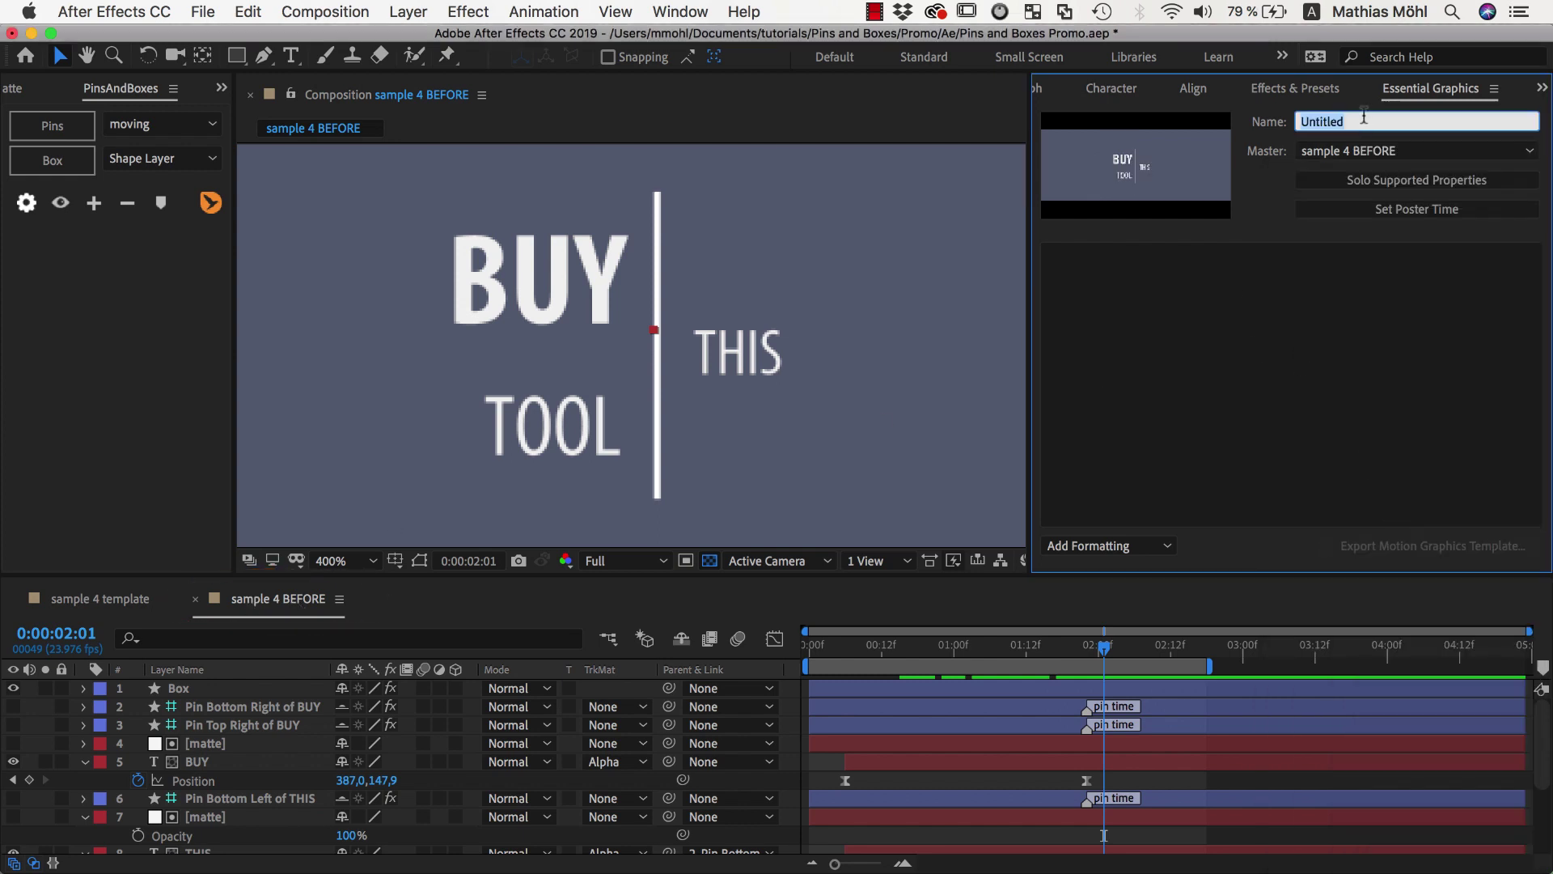
{"action": "type", "text": "test"}
{"action": "key", "text": "Return"}
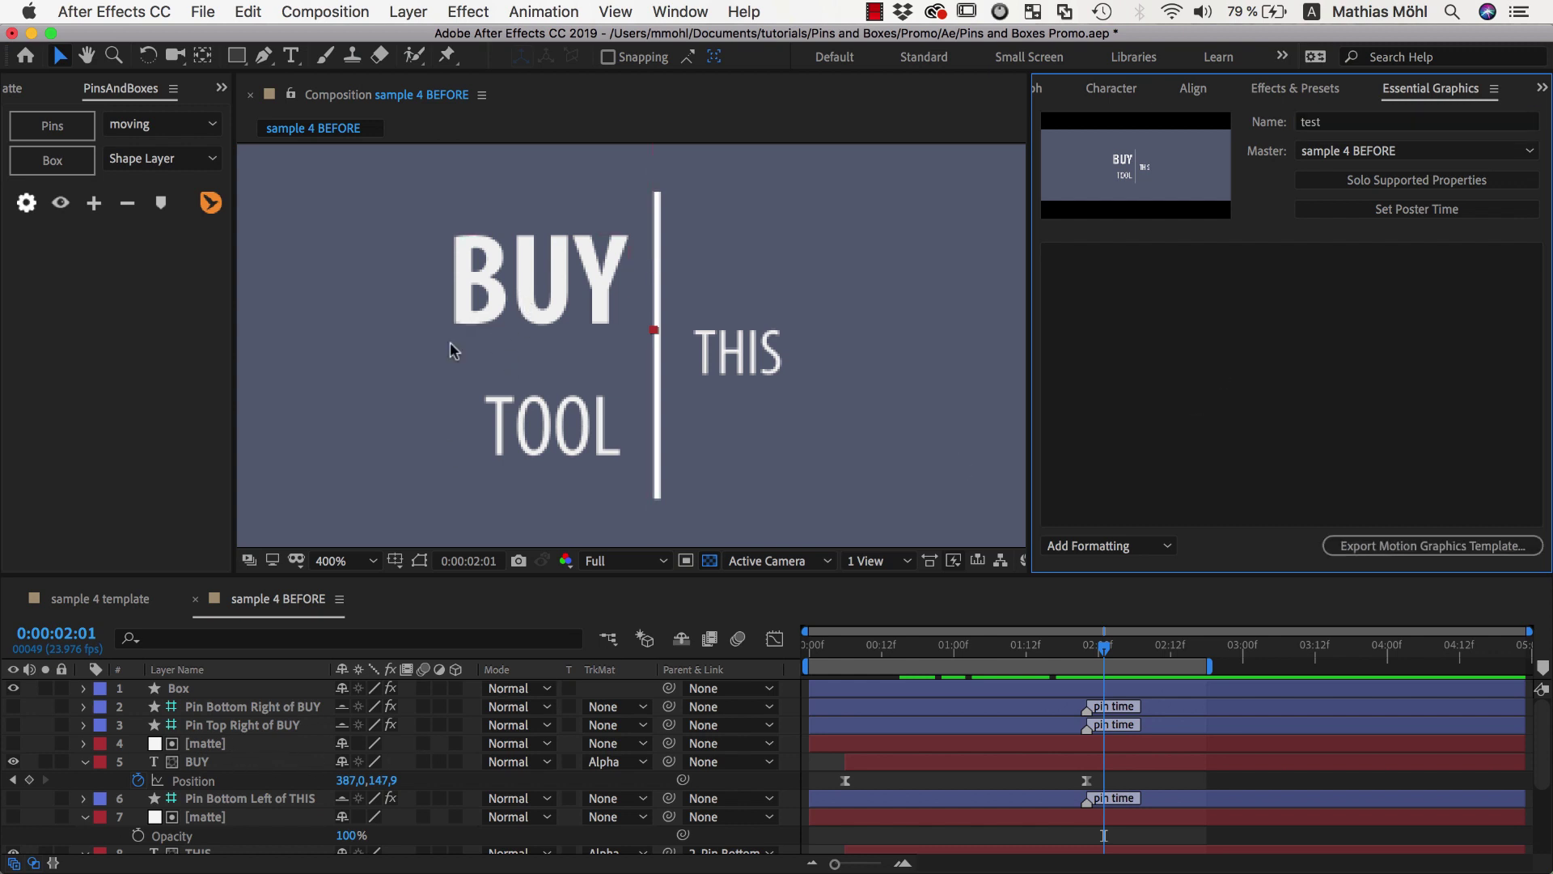
- Add BUY's Source Text property to the Essential Graphics template
{"action": "scroll", "coordinate": [257, 791], "scroll_direction": "down", "scroll_amount": 4}
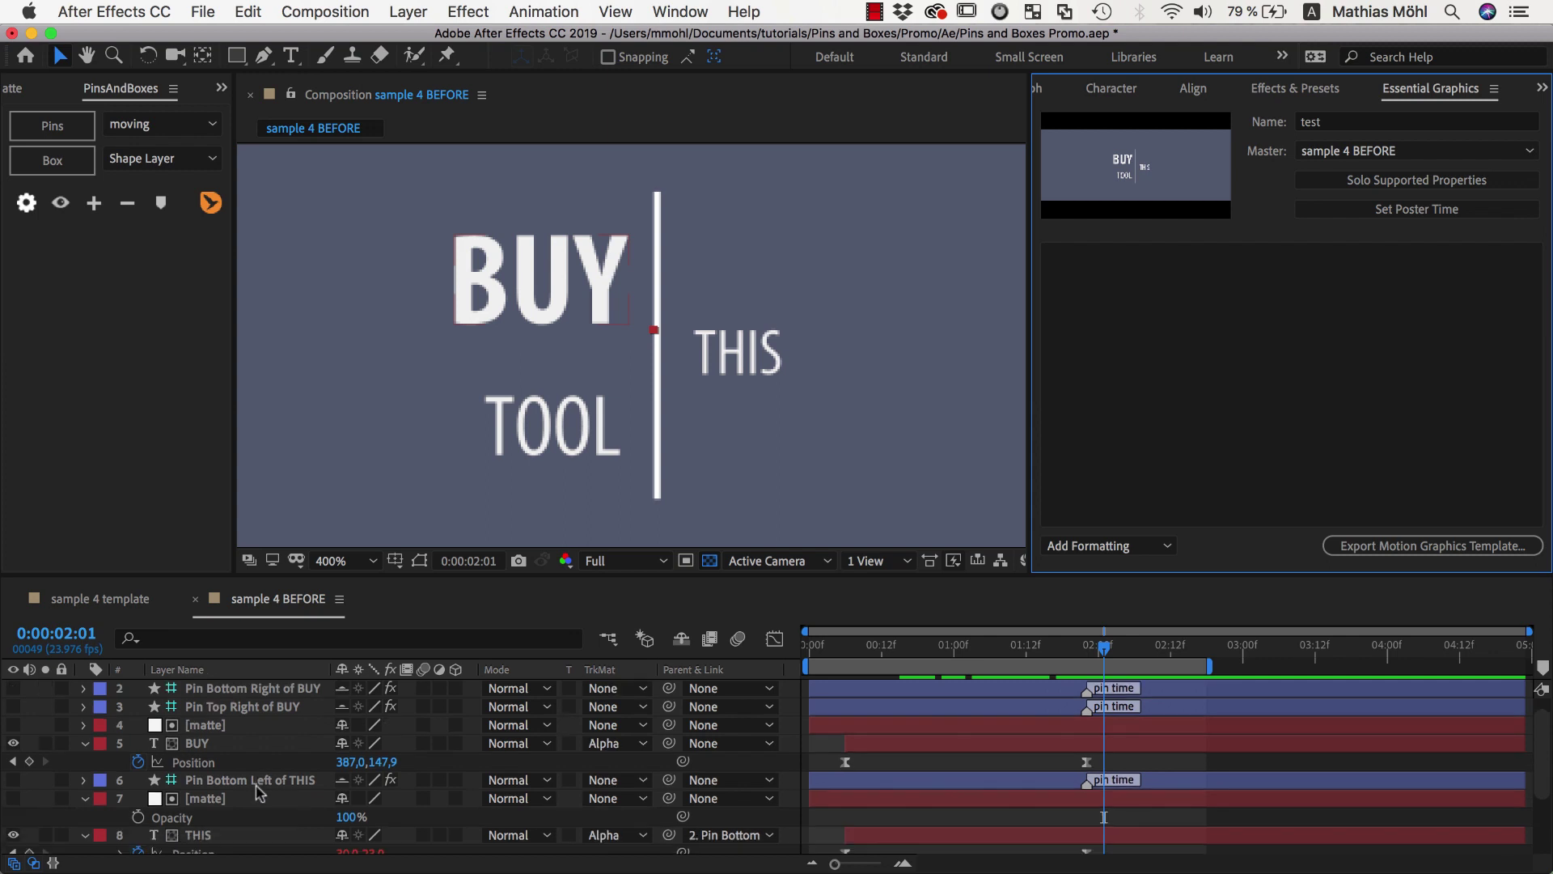
{"action": "left_click", "coordinate": [85, 780]}
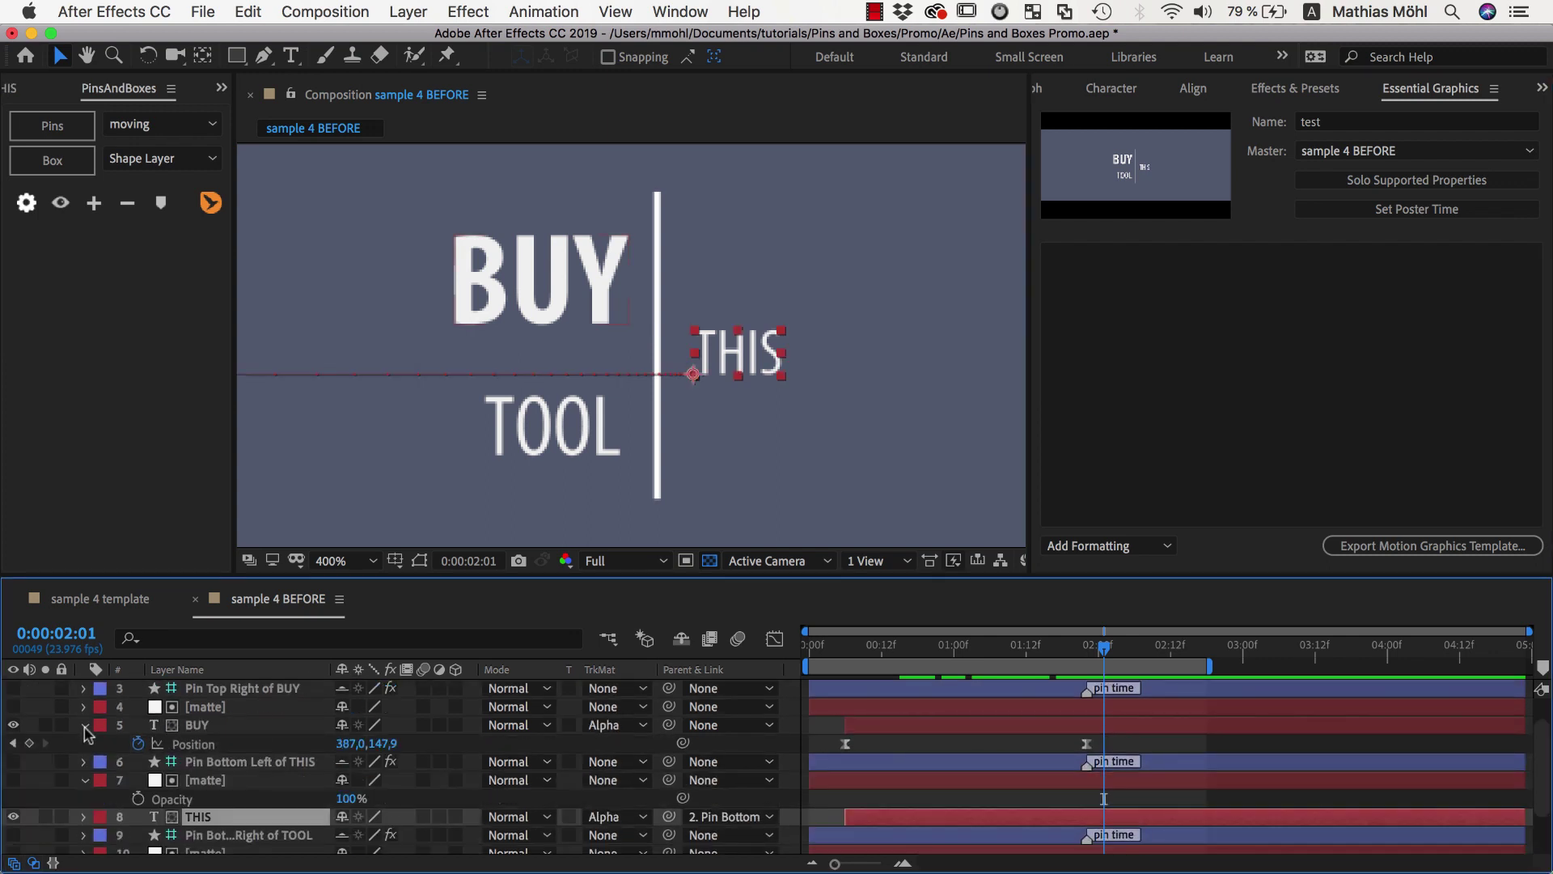
{"action": "left_click", "coordinate": [85, 726]}
{"action": "left_click", "coordinate": [85, 726]}
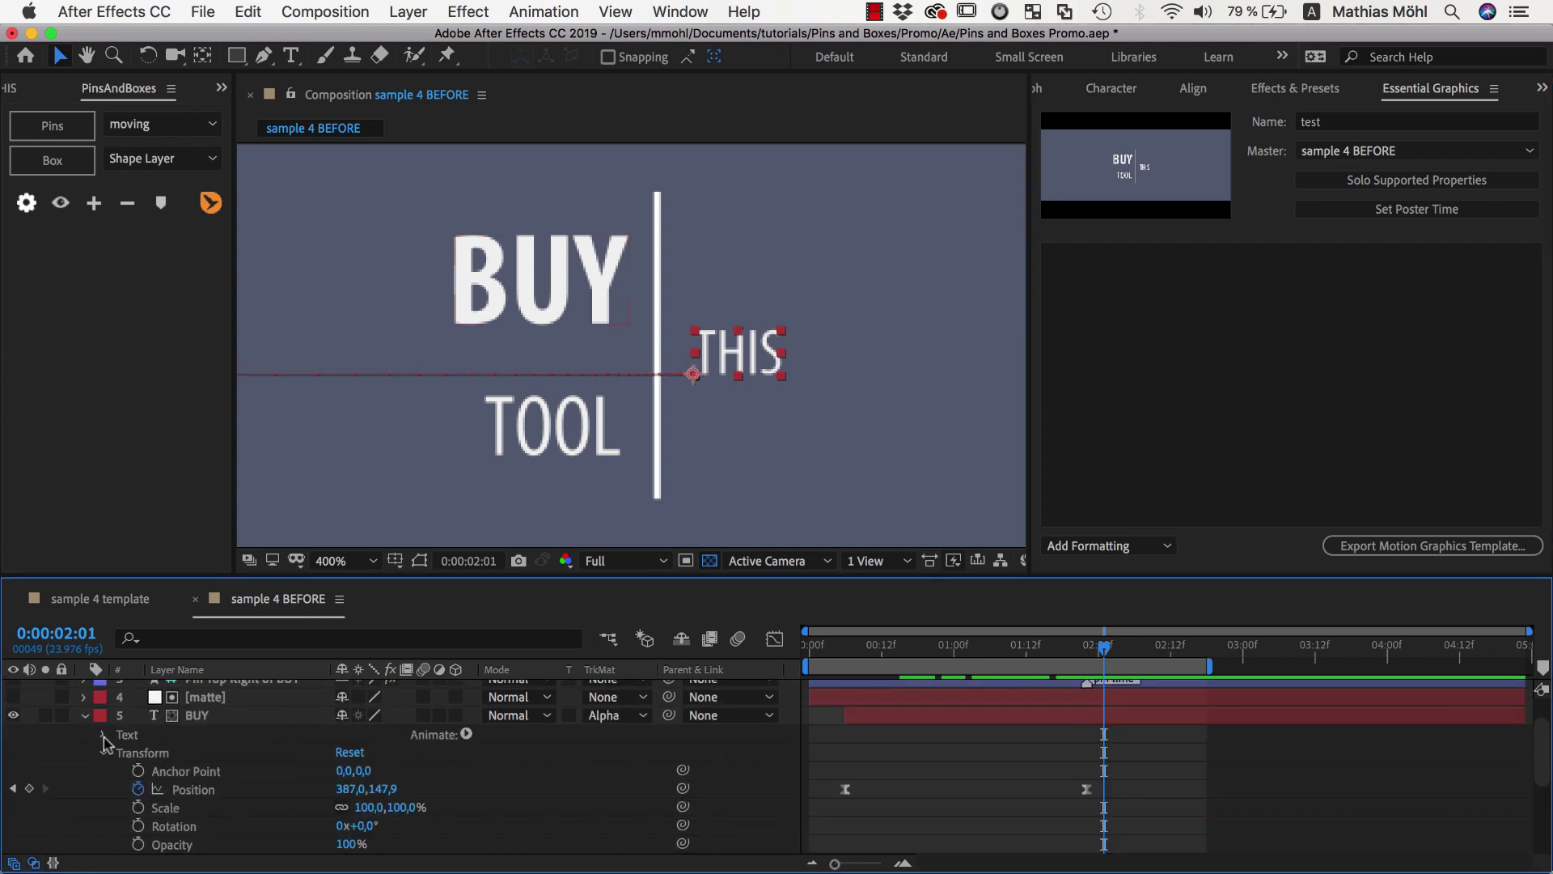
{"action": "left_click", "coordinate": [103, 735]}
{"action": "left_click_drag", "start_coordinate": [1118, 485], "coordinate": [1227, 409]}
- Add THIS's Source Text property to the template
{"action": "scroll", "coordinate": [214, 768], "scroll_direction": "down", "scroll_amount": 6}
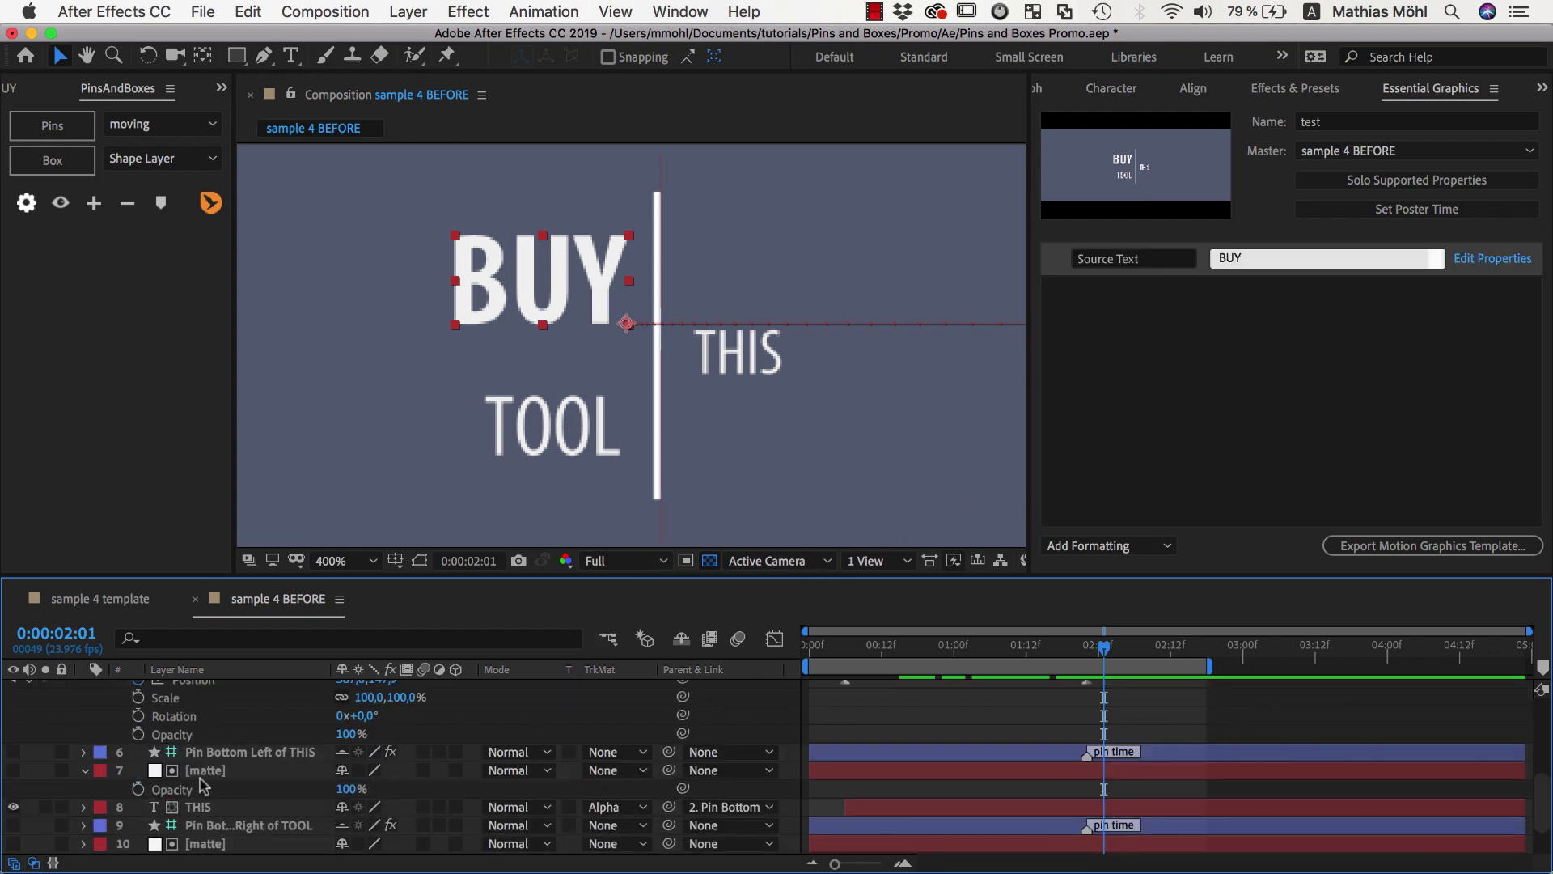
{"action": "left_click", "coordinate": [85, 770]}
{"action": "left_click", "coordinate": [103, 734]}
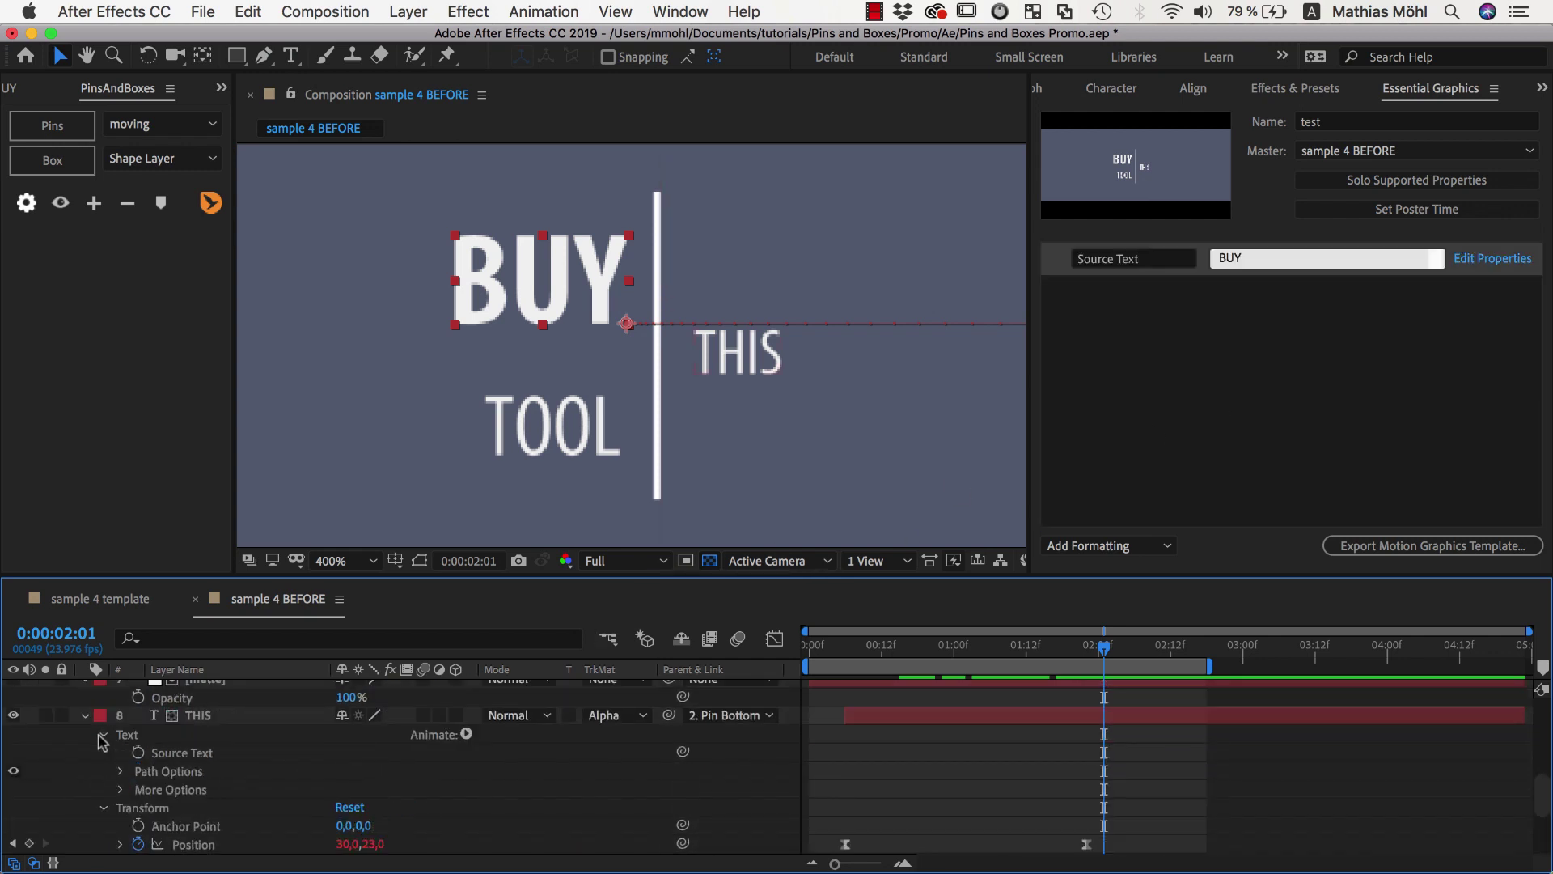
{"action": "left_click_drag", "start_coordinate": [173, 753], "coordinate": [1262, 339]}
- Add TOOL's Source Text property to the template
{"action": "scroll", "coordinate": [440, 809], "scroll_direction": "down", "scroll_amount": 4}
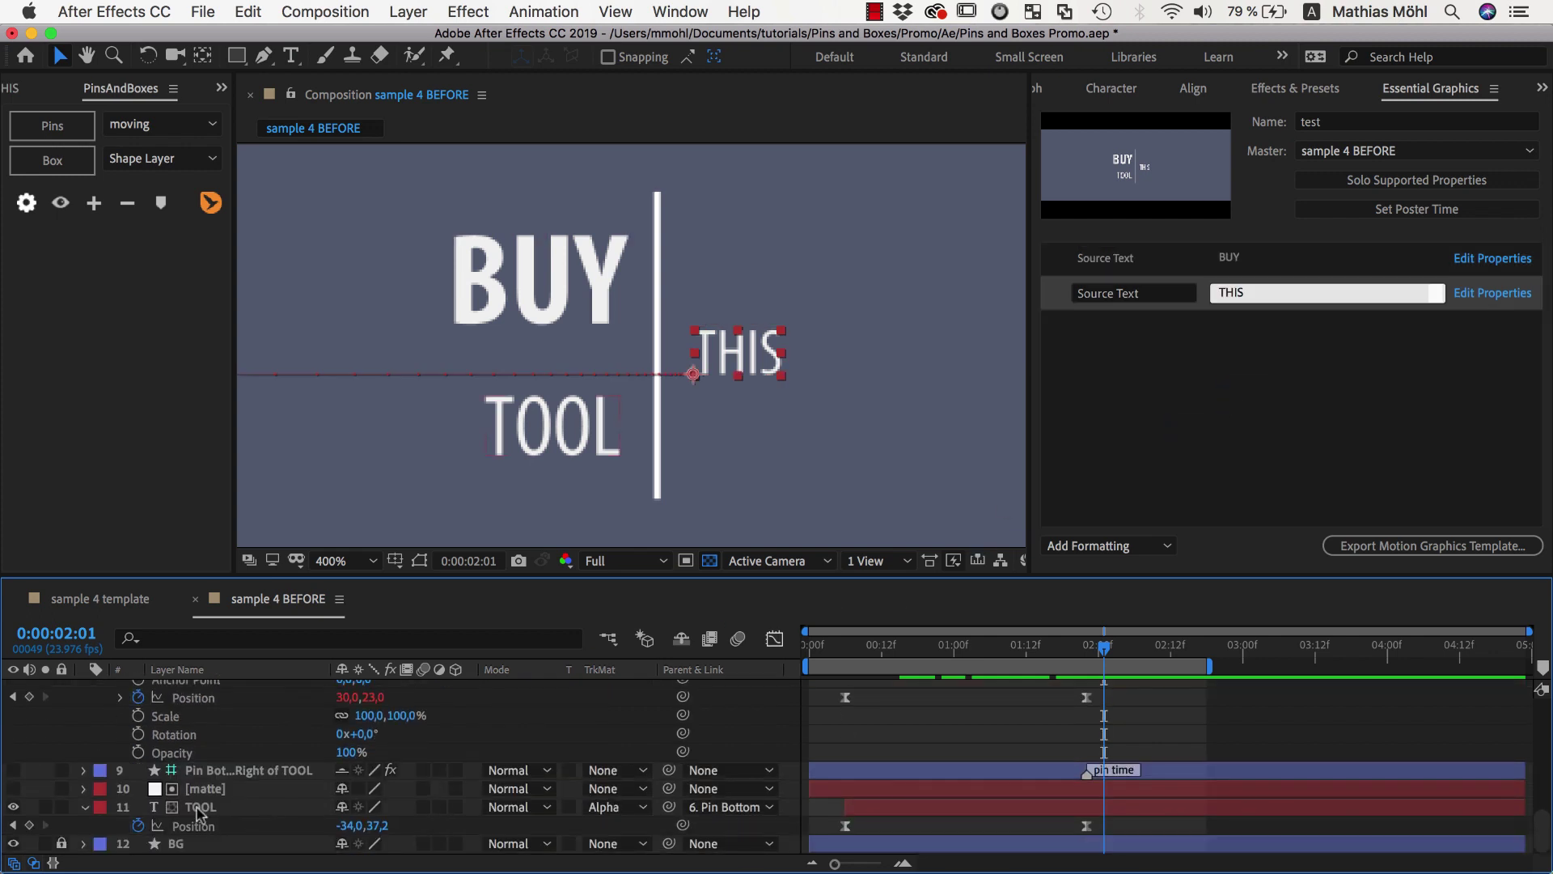
{"action": "left_click", "coordinate": [198, 807]}
{"action": "key", "text": "p"}
{"action": "left_click", "coordinate": [84, 807]}
{"action": "left_click", "coordinate": [84, 807]}
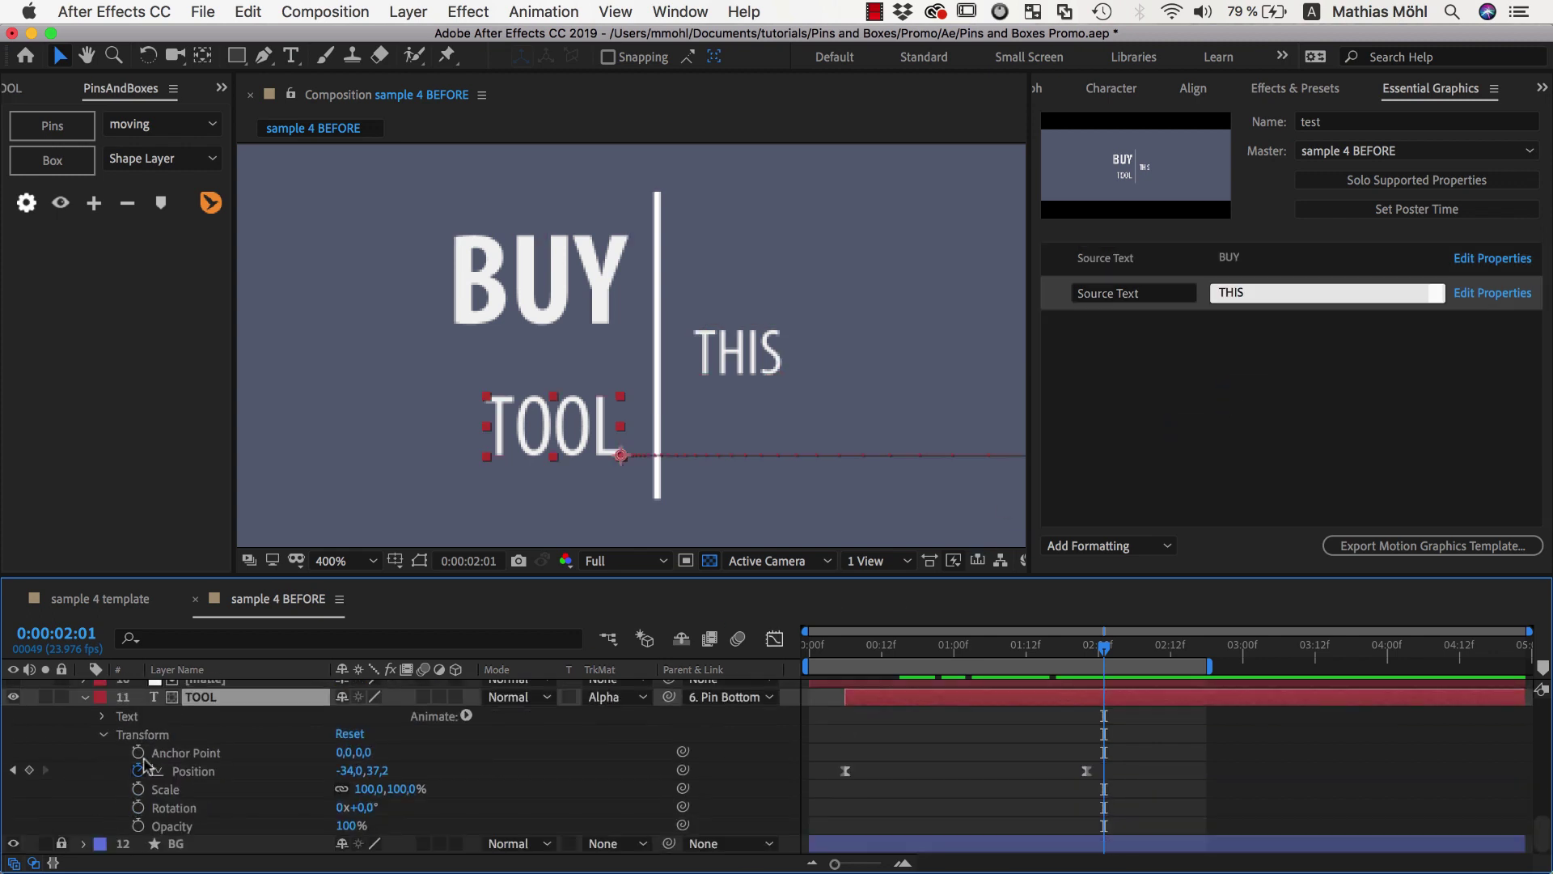
{"action": "left_click_drag", "start_coordinate": [156, 740], "coordinate": [1260, 292]}
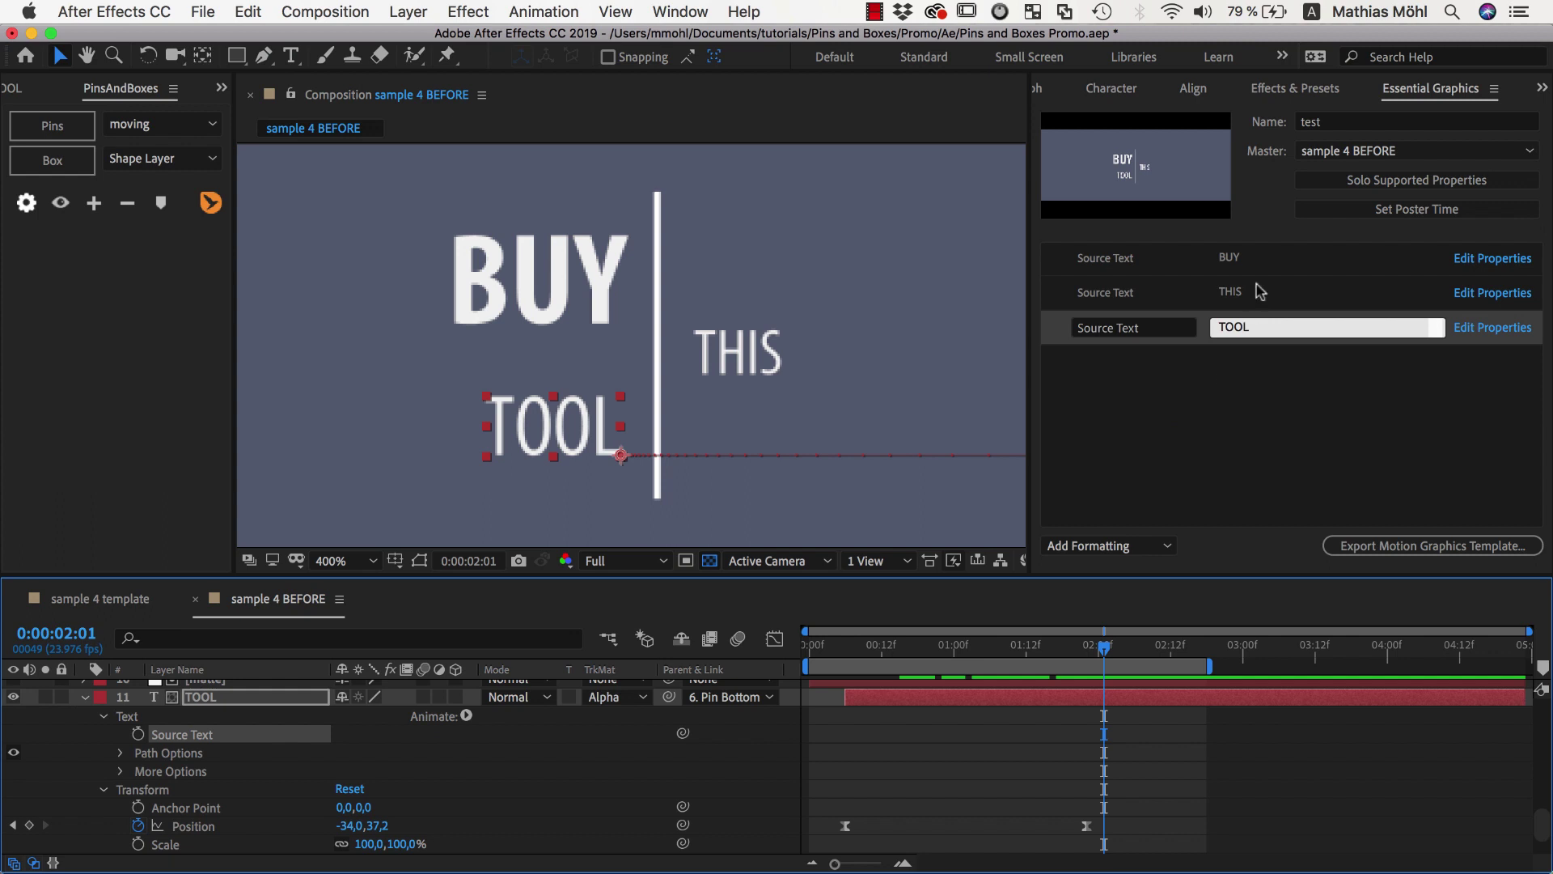
{"action": "left_click", "coordinate": [1206, 413]}
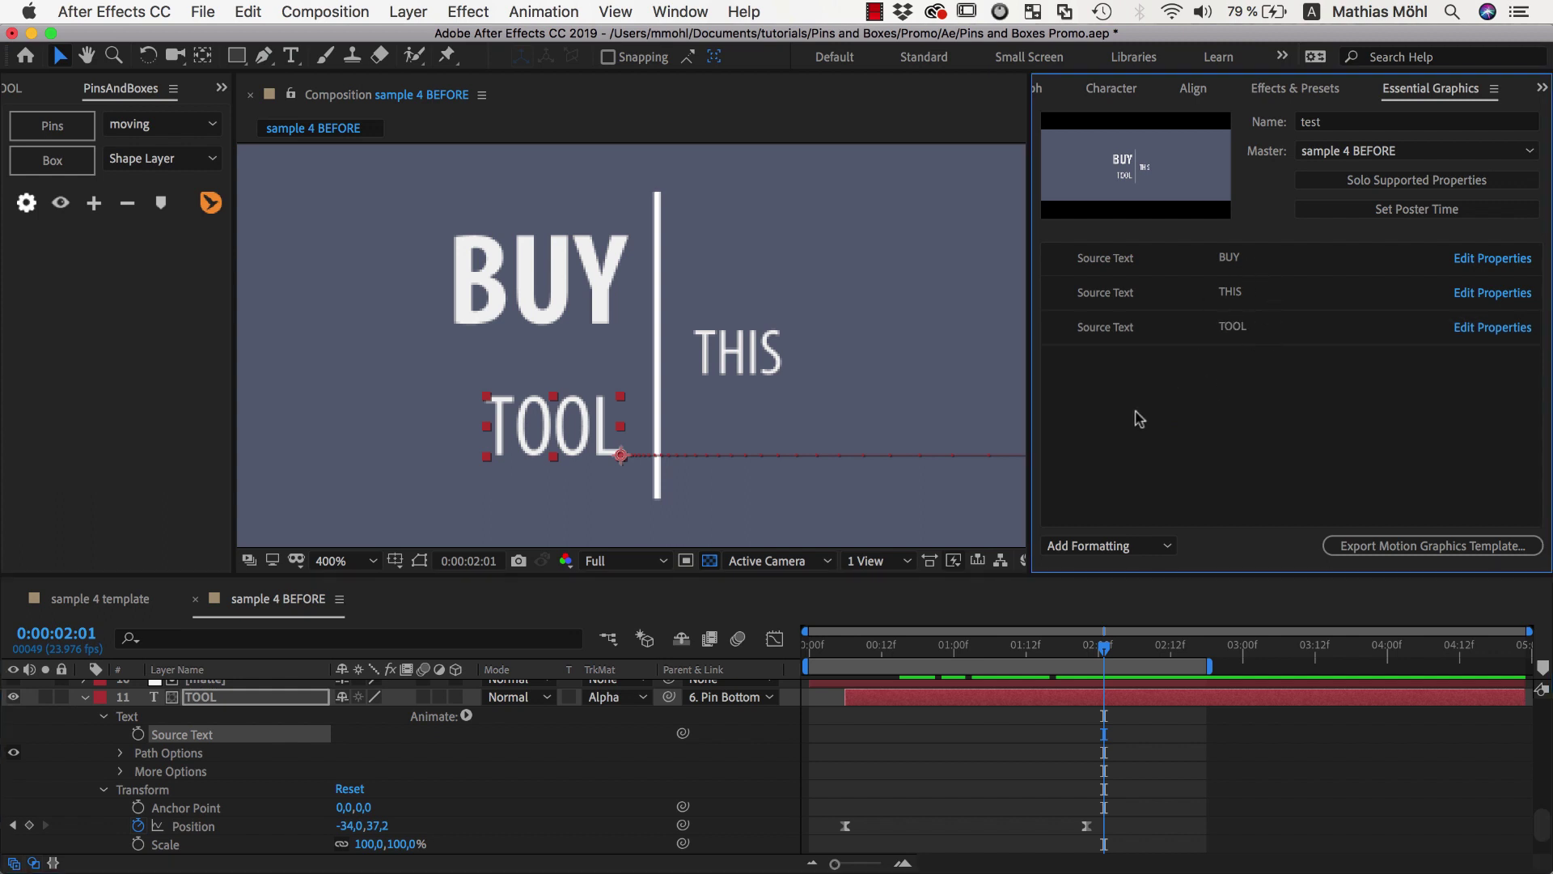
{"action": "scroll", "coordinate": [476, 833], "scroll_direction": "up", "scroll_amount": 10}
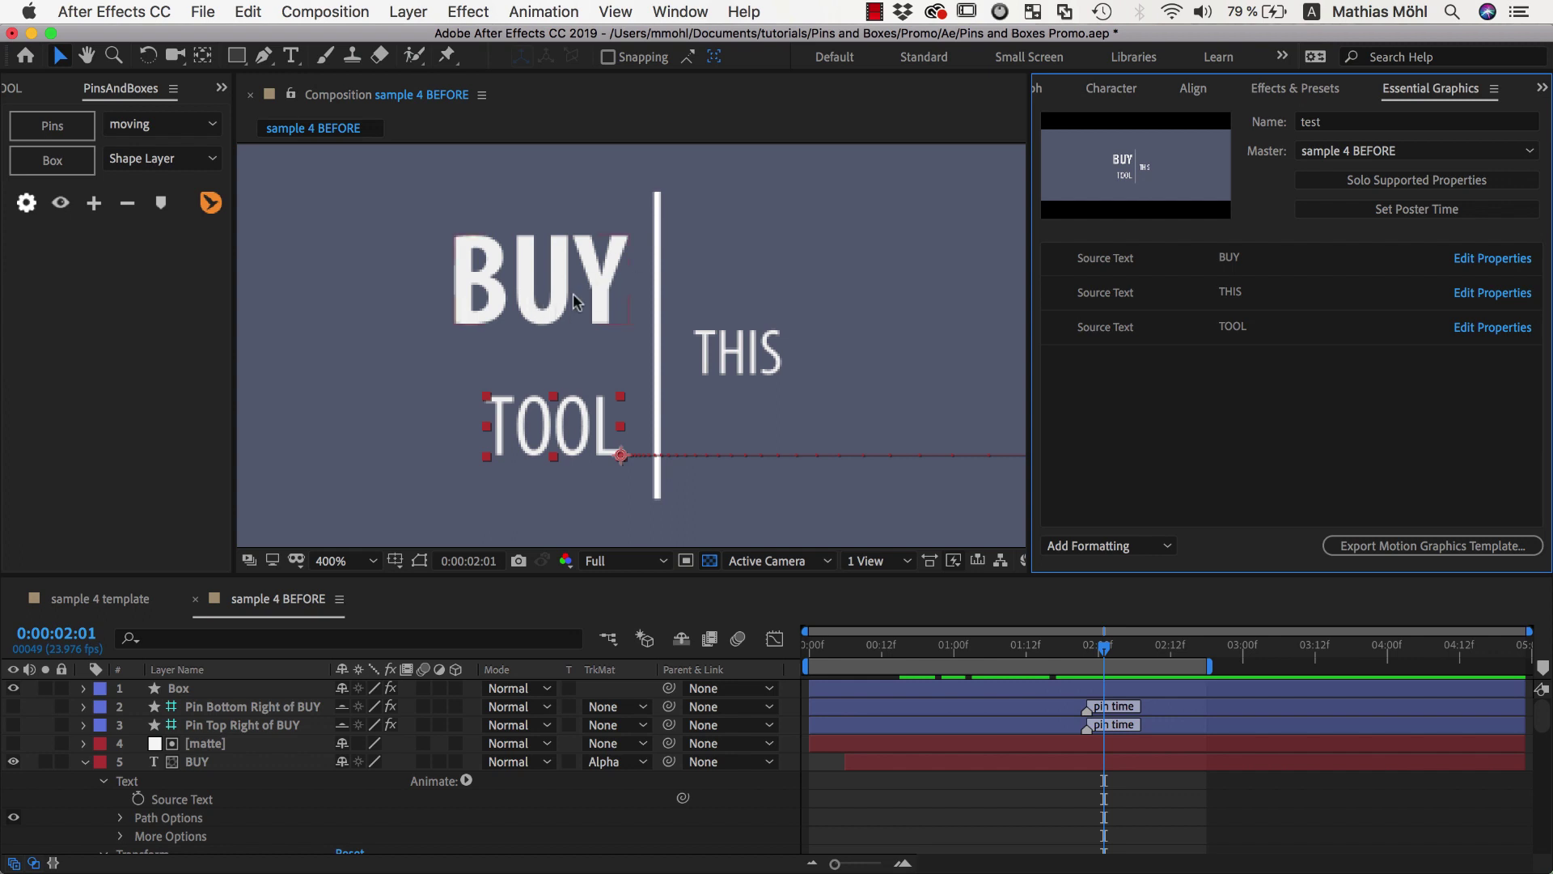
{"action": "left_click", "coordinate": [576, 289]}
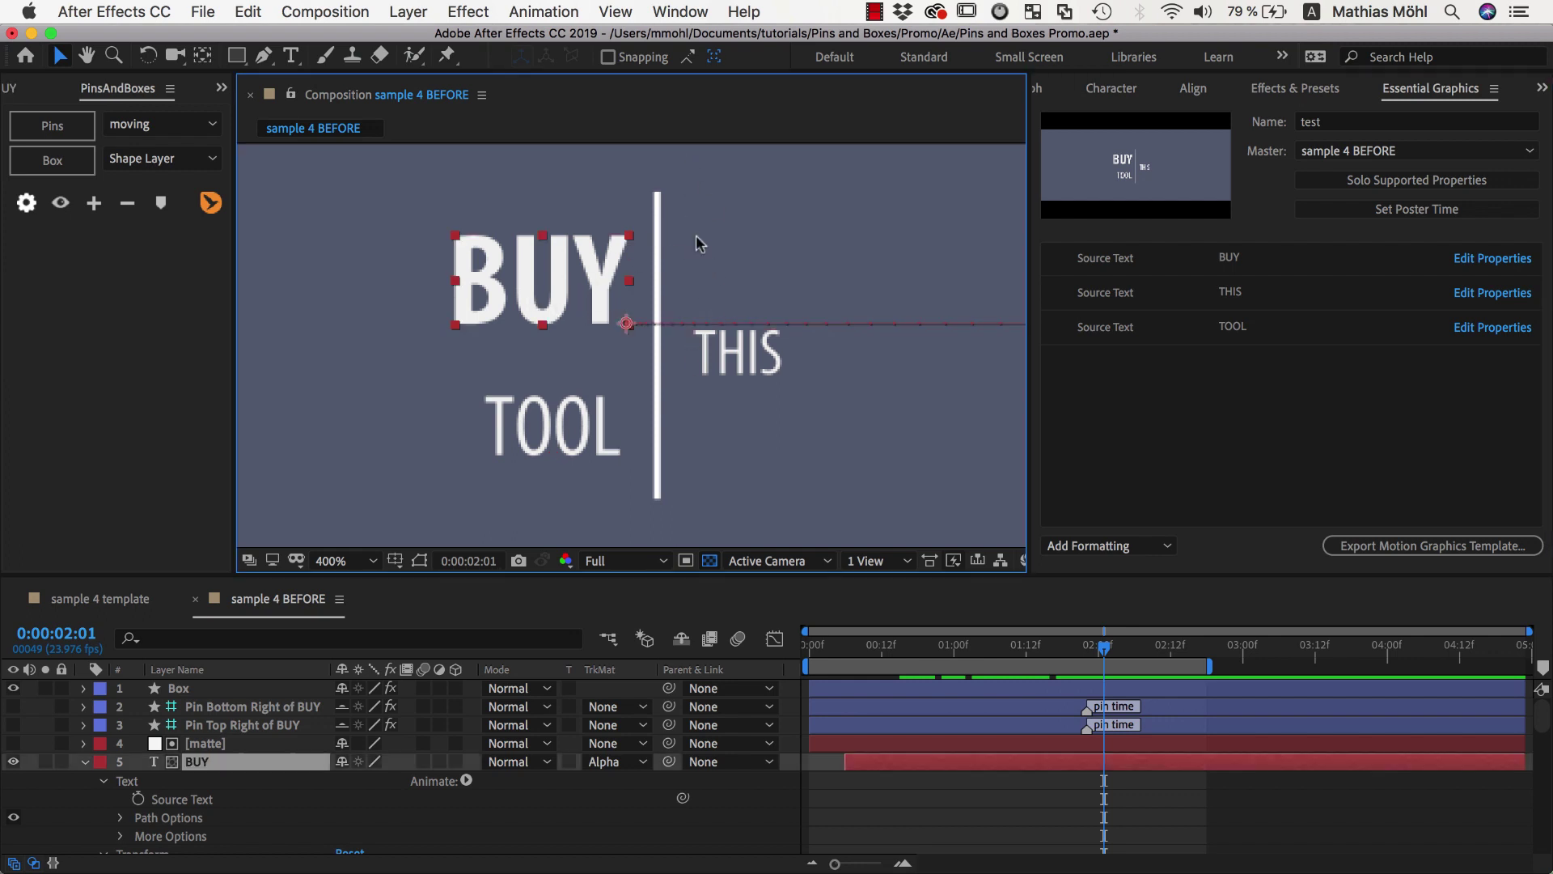
{"action": "left_click", "coordinate": [733, 357]}
{"action": "left_click", "coordinate": [541, 278]}
{"action": "left_click_drag", "start_coordinate": [522, 288], "coordinate": [527, 254]}
{"action": "key", "text": "super+z"}
{"action": "left_click_drag", "start_coordinate": [1104, 653], "coordinate": [1087, 653]}
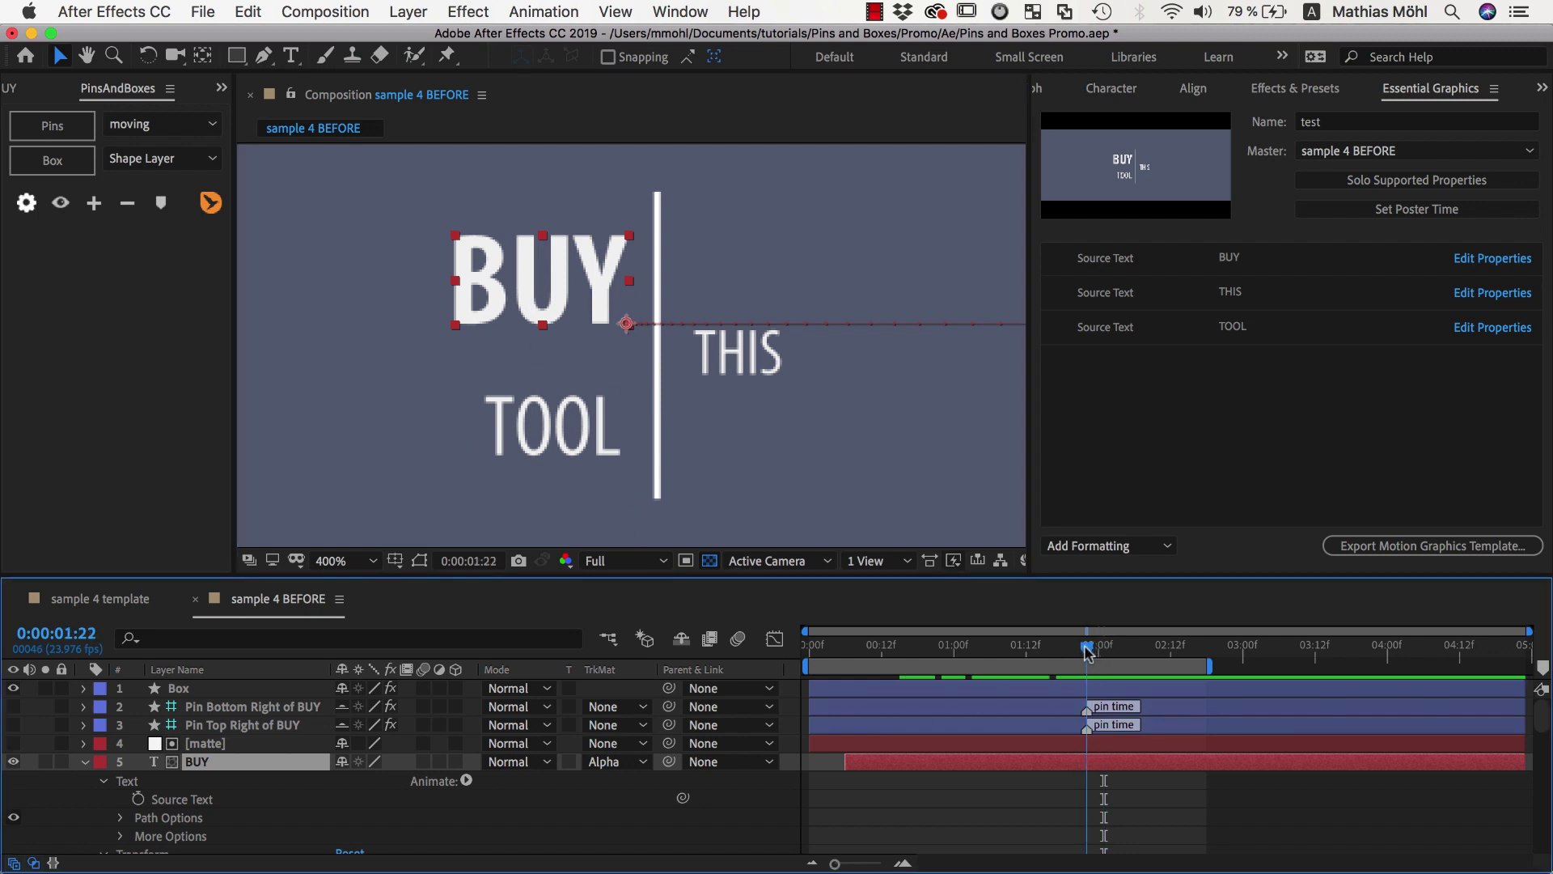
{"action": "left_click_drag", "start_coordinate": [533, 295], "coordinate": [532, 224]}
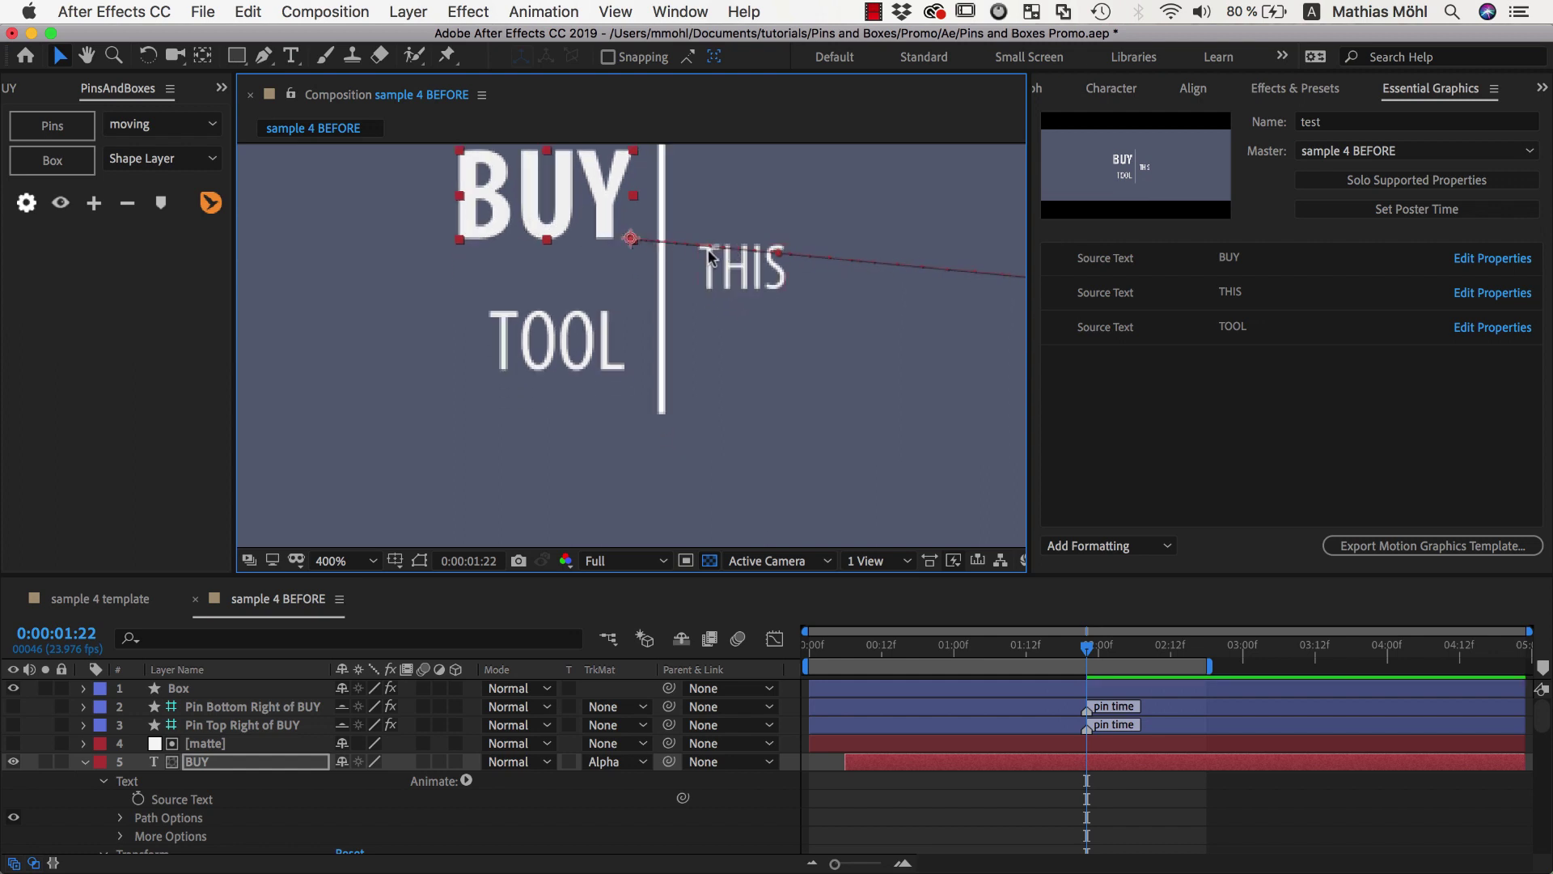
{"action": "key", "text": "super+z"}
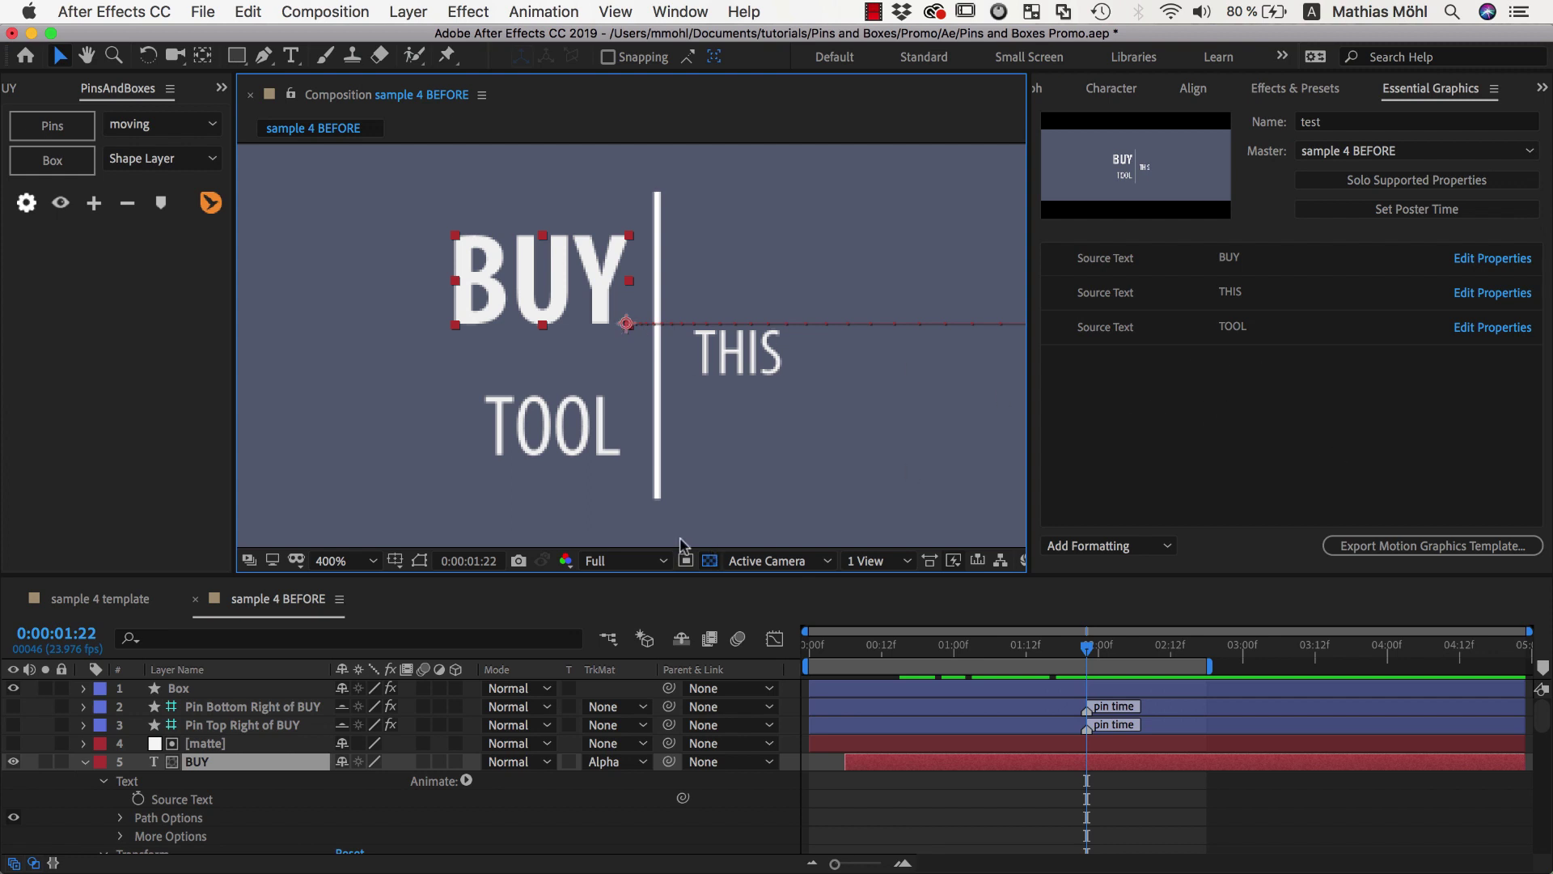
{"action": "left_click", "coordinate": [198, 763]}
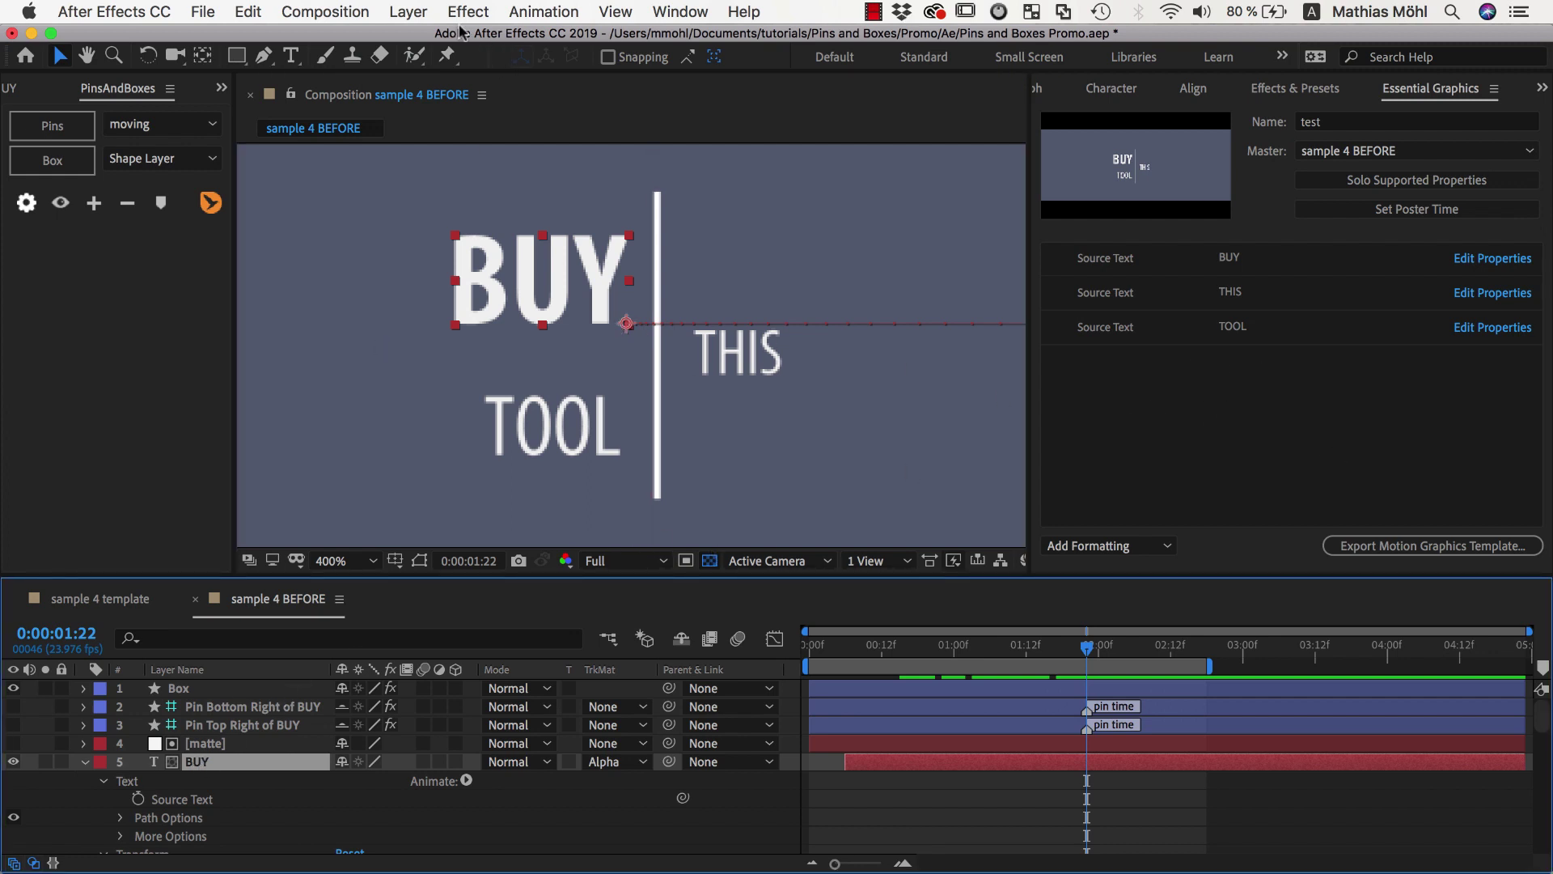
- Create a new null object layer named master position
{"action": "left_click", "coordinate": [409, 11]}
{"action": "mouse_move", "coordinate": [426, 39]}
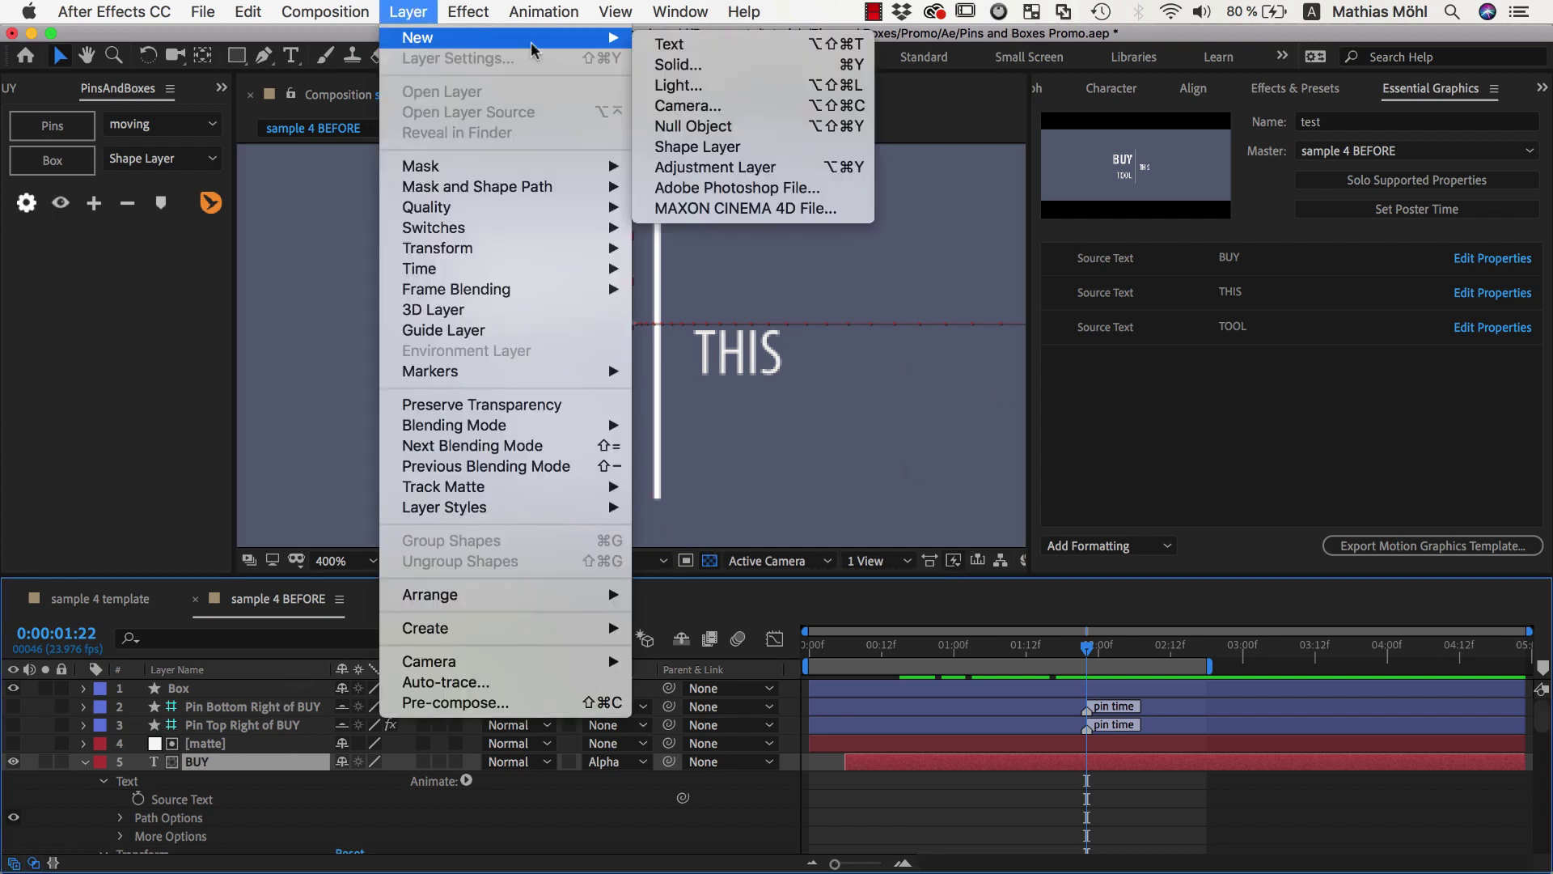
{"action": "left_click", "coordinate": [686, 128]}
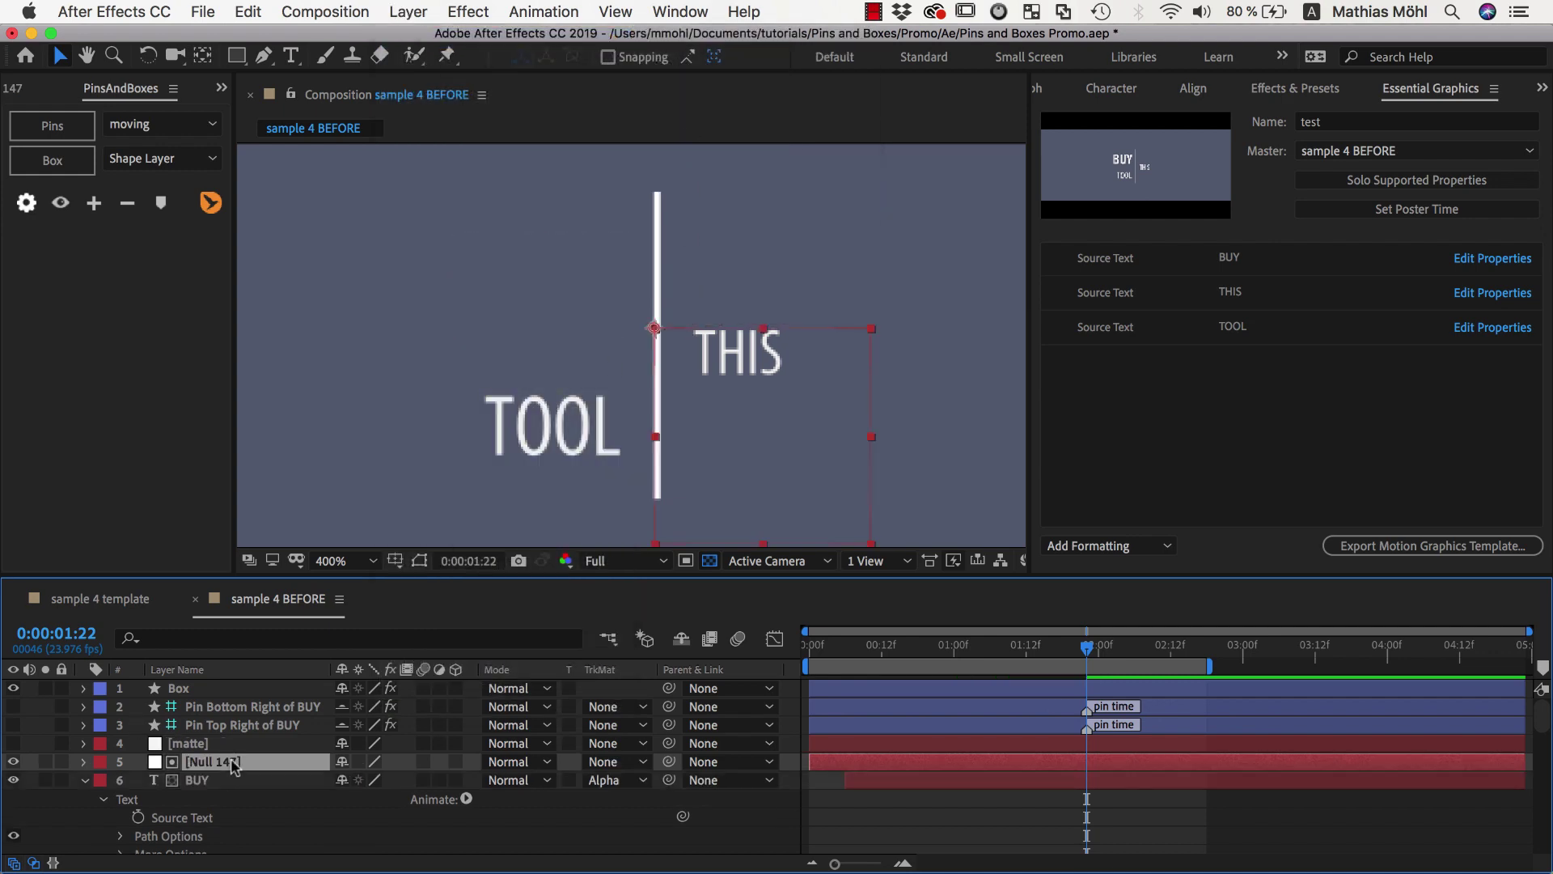
{"action": "key", "text": "Return"}
{"action": "type", "text": "master"}
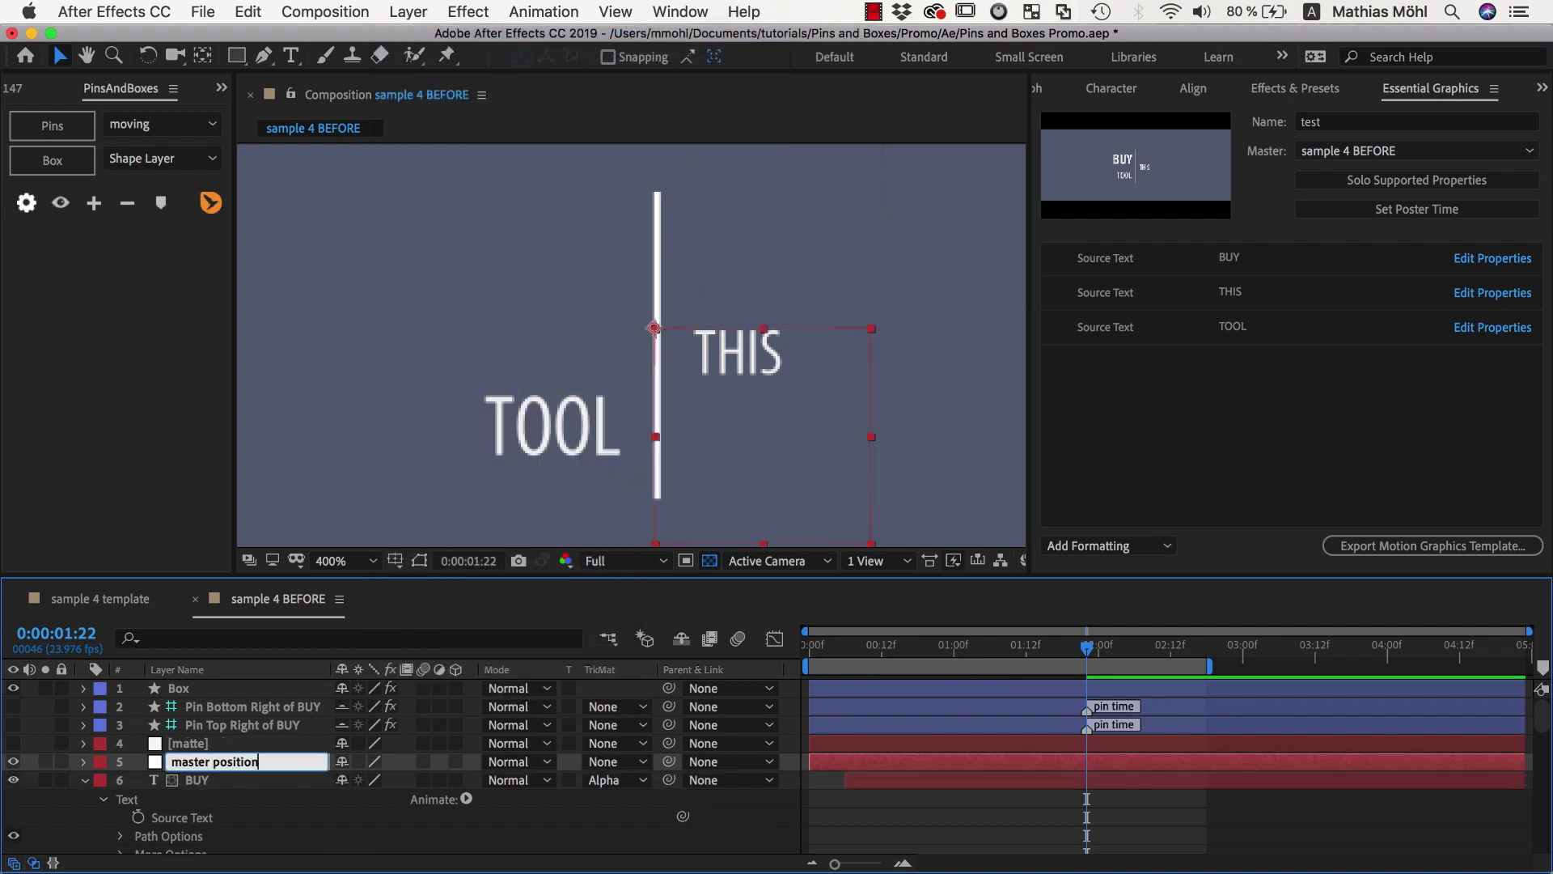
{"action": "type", "text": " position"}
{"action": "key", "text": "Return"}
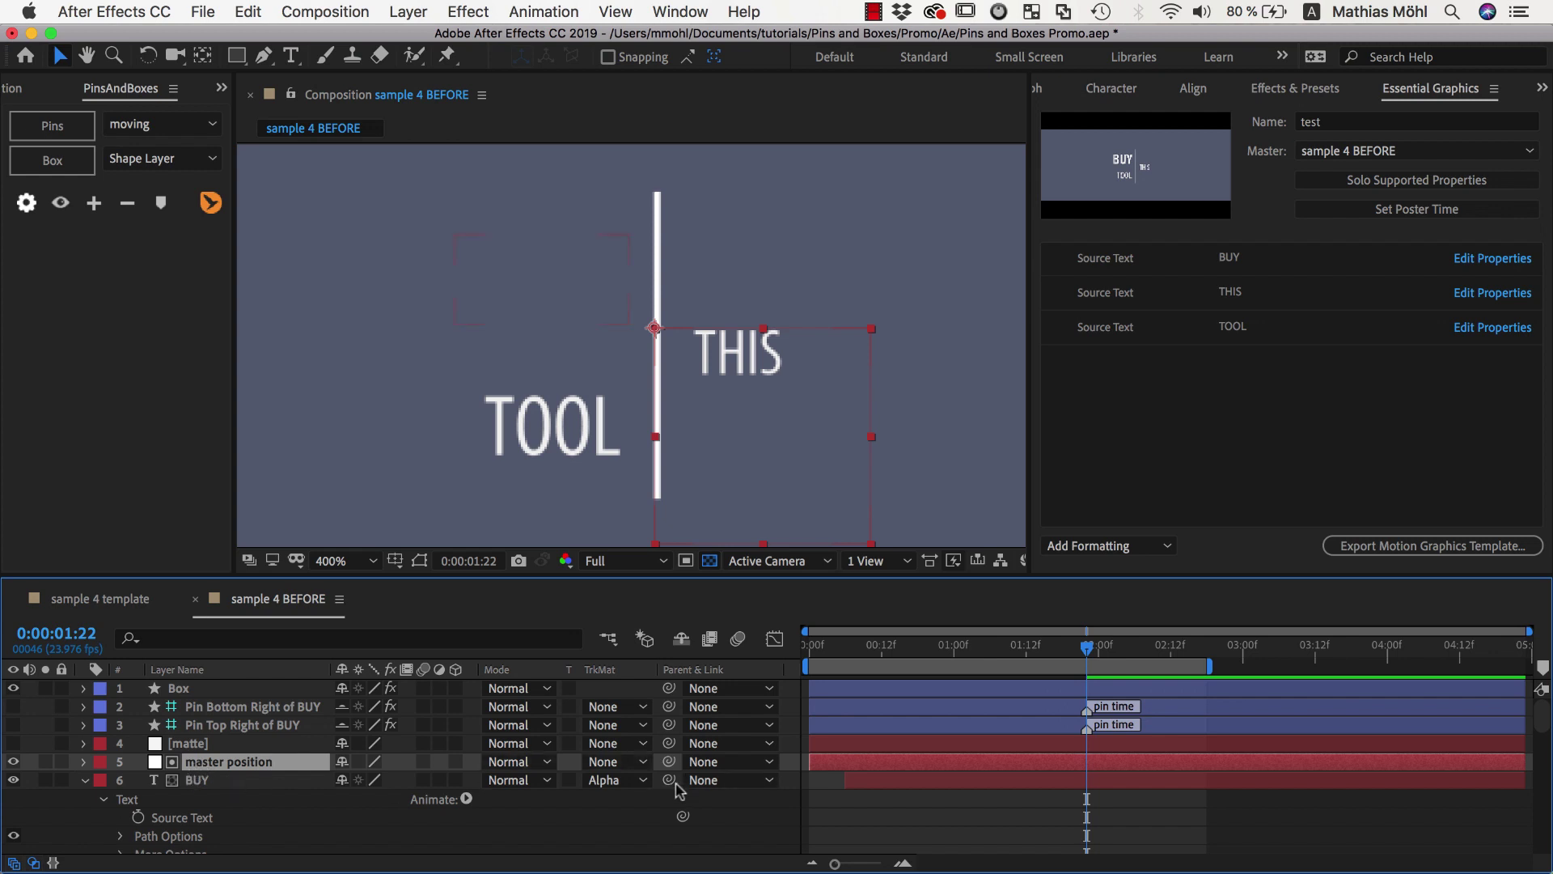
- Parent BUY to master position and move the null to the top of the stack
{"action": "left_click_drag", "start_coordinate": [669, 779], "coordinate": [243, 761]}
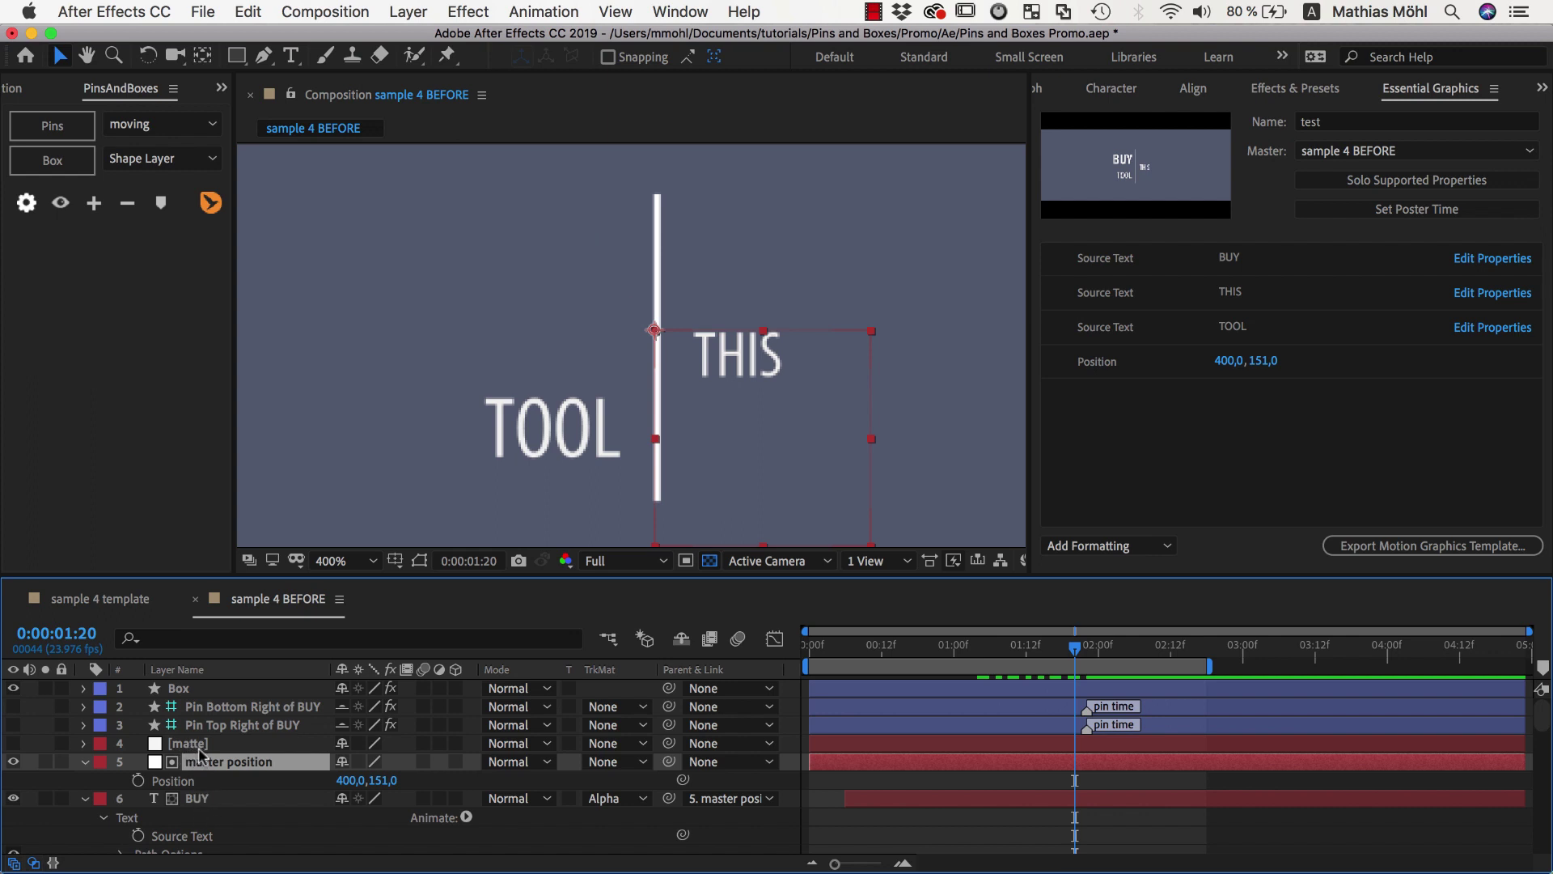
{"action": "left_click_drag", "start_coordinate": [217, 771], "coordinate": [222, 687]}
{"action": "mouse_move", "coordinate": [1072, 647]}
{"action": "left_mouse_down"}
{"action": "mouse_move", "coordinate": [1016, 650]}
{"action": "mouse_move", "coordinate": [1130, 652]}
{"action": "mouse_move", "coordinate": [979, 655]}
{"action": "mouse_move", "coordinate": [1103, 651]}
{"action": "left_mouse_up"}
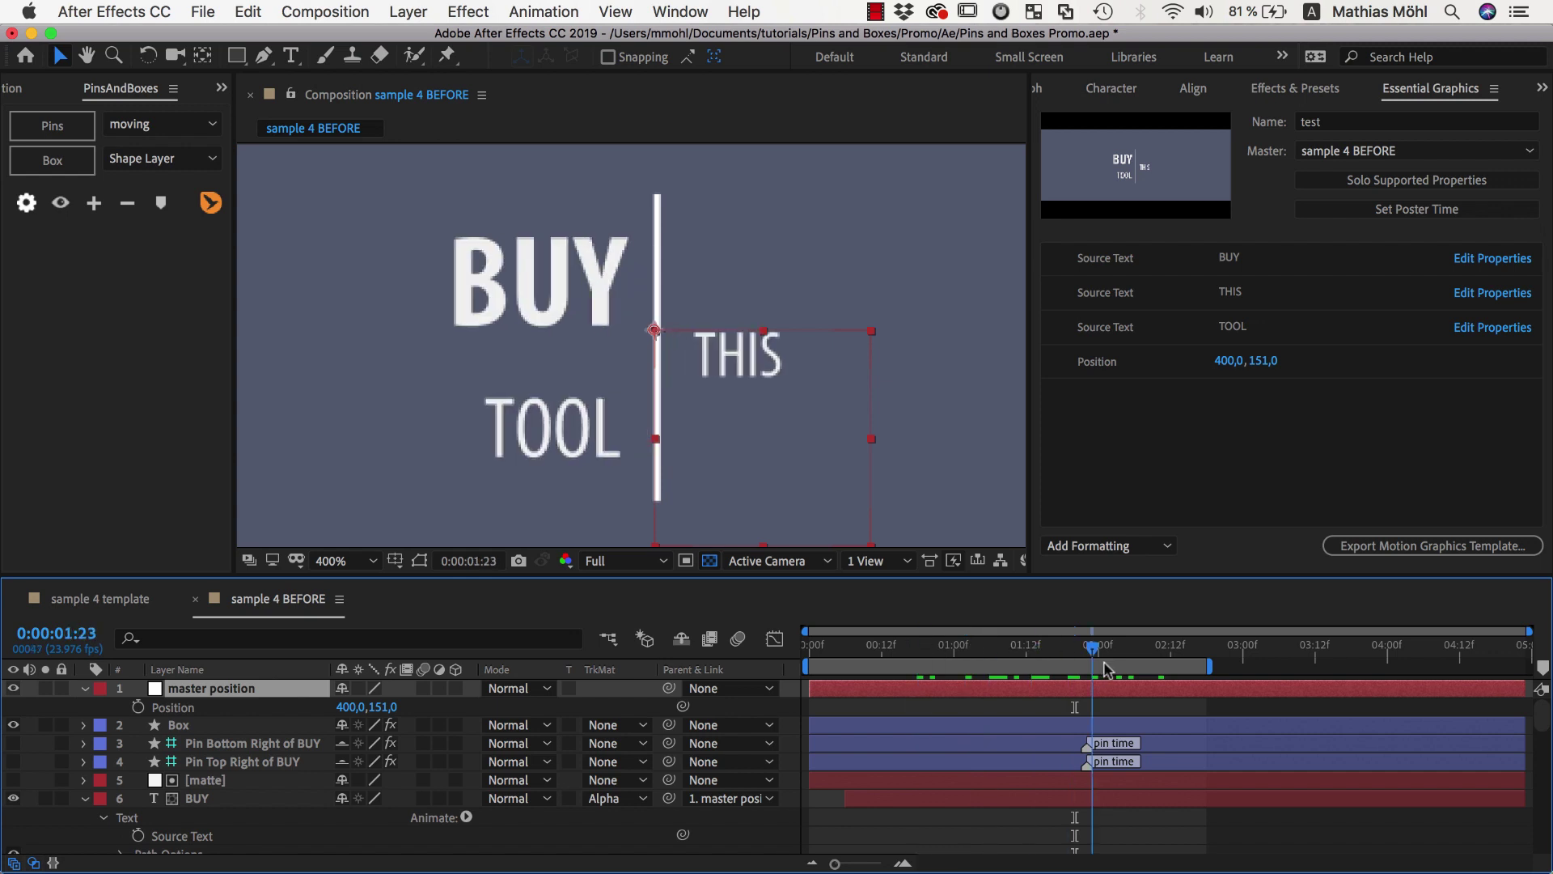
- Make BUY's text read BUY / test and raise the layout to Position 400,0,114,0
{"action": "left_click", "coordinate": [1231, 257]}
{"action": "key", "text": "Return"}
{"action": "type", "text": "test"}
{"action": "key", "text": "KP_Enter"}
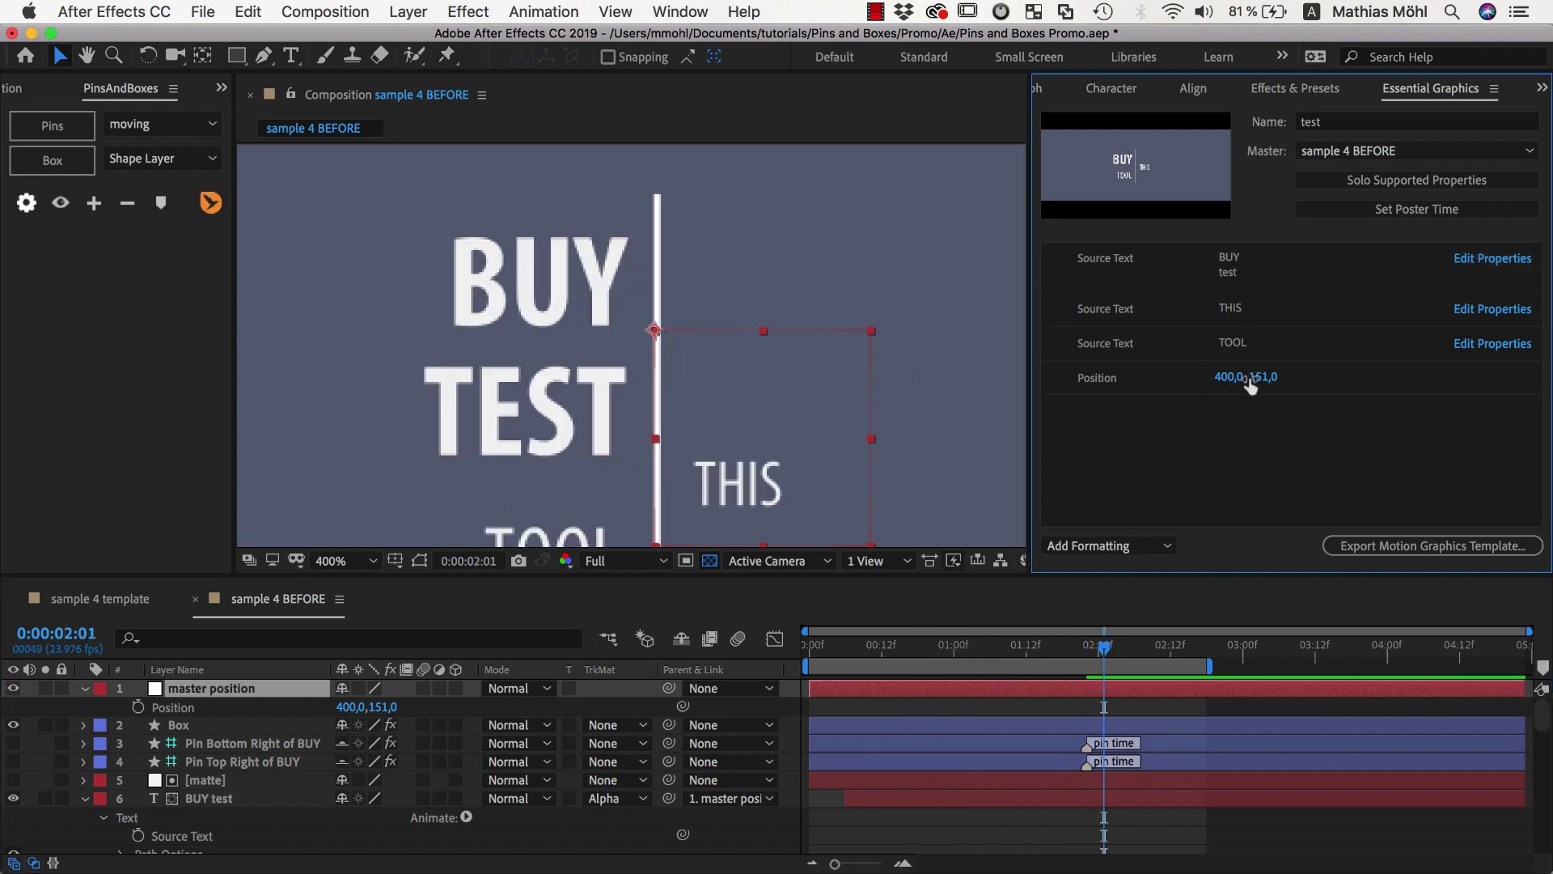
{"action": "left_click_drag", "start_coordinate": [1263, 377], "coordinate": [609, 299]}
{"action": "key", "text": "comma"}
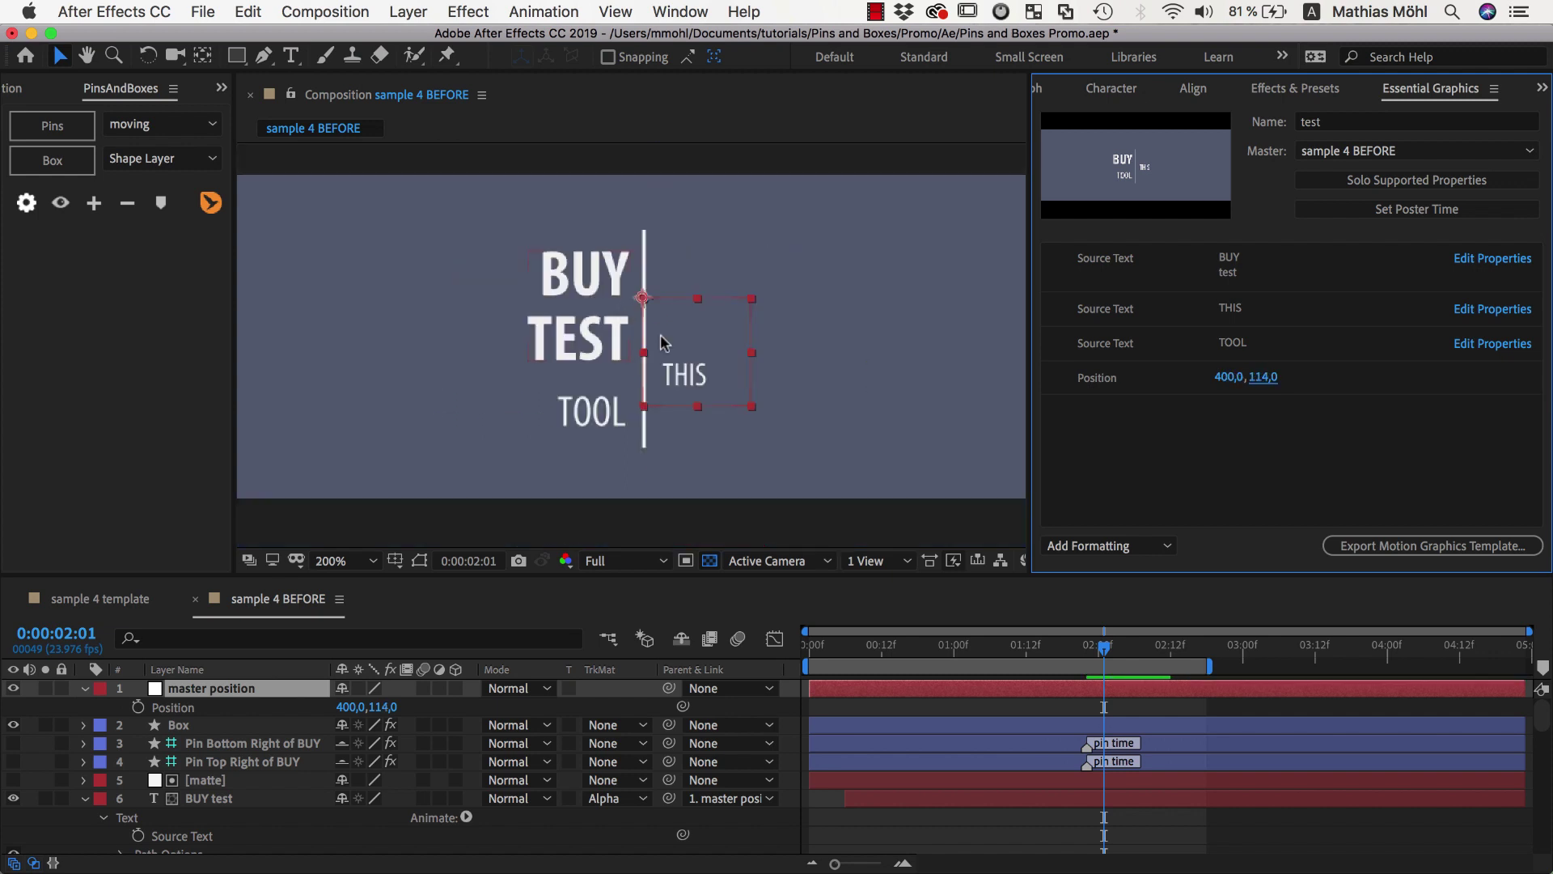